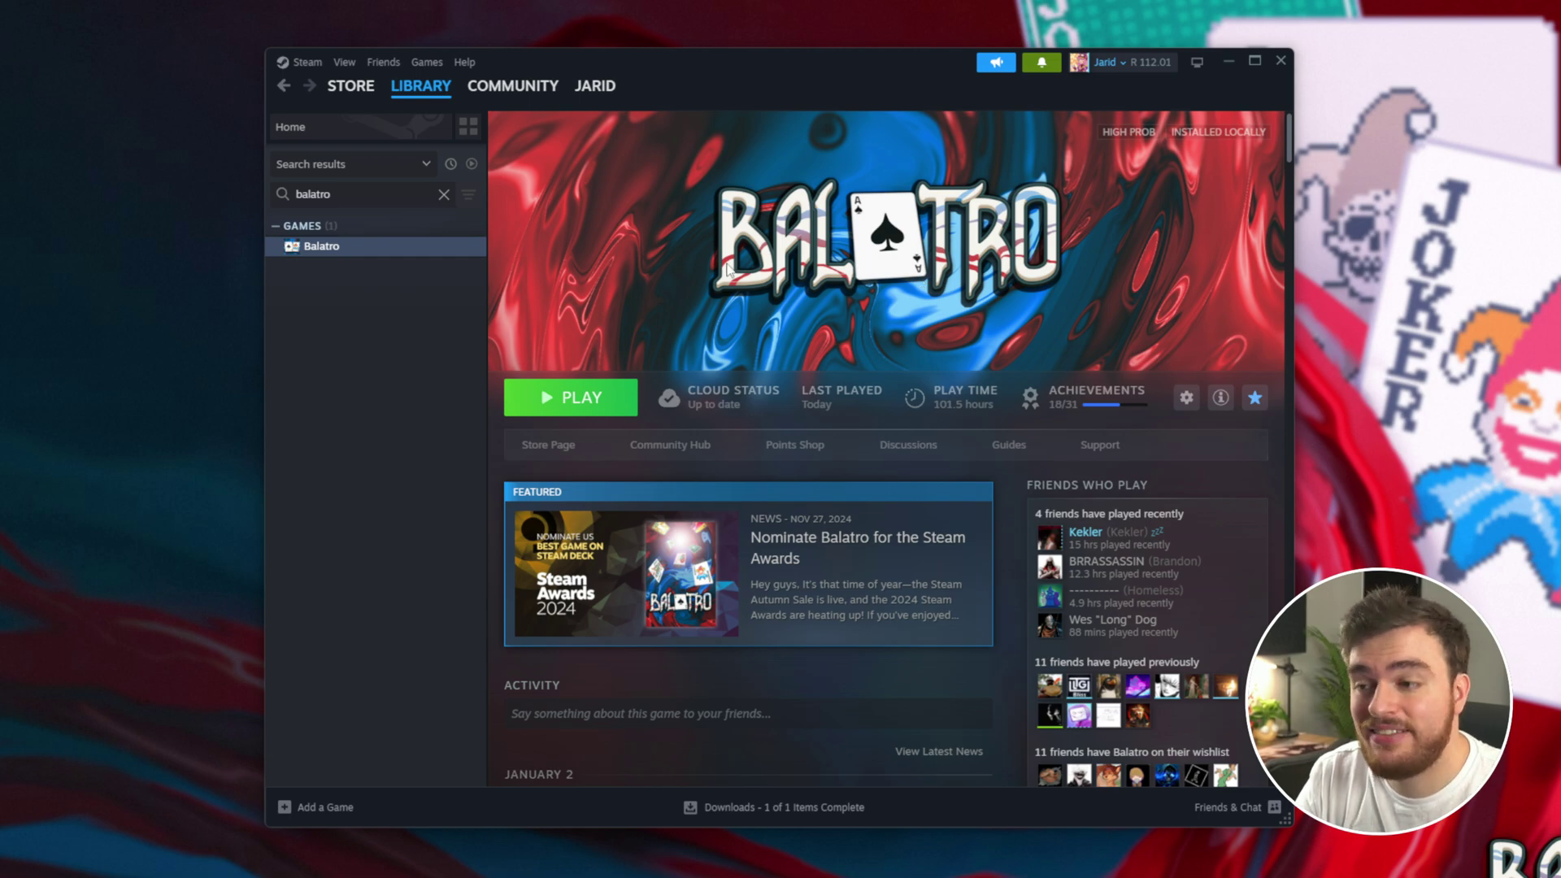
Verify Balatro's game file integrity from Properties > Installed Files, then close the window
{"action": "right_click", "coordinate": [447, 246]}
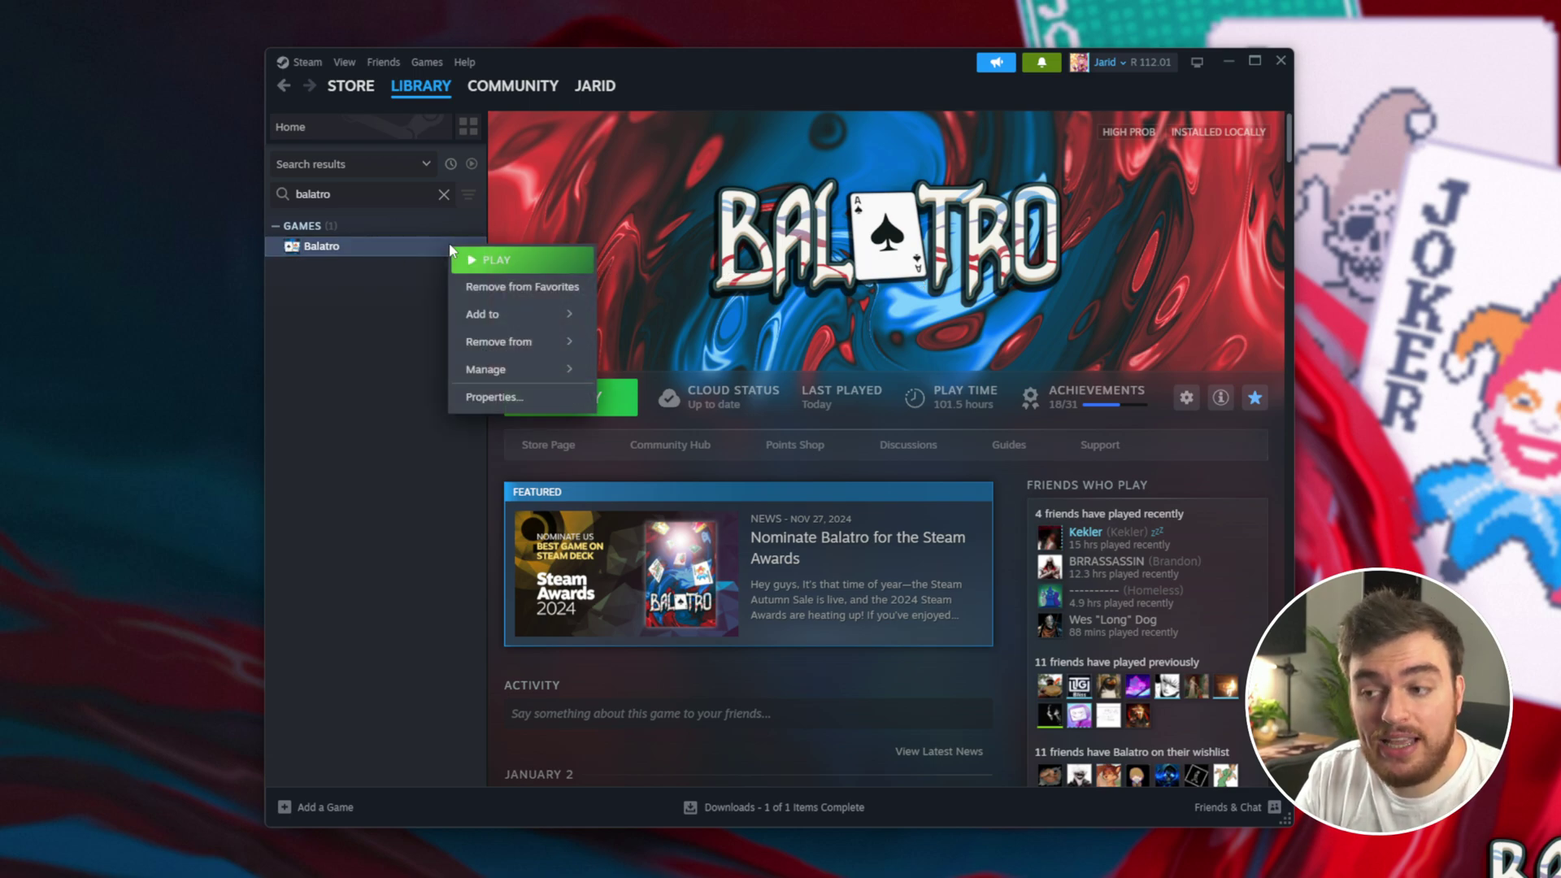
{"action": "left_click", "coordinate": [540, 396]}
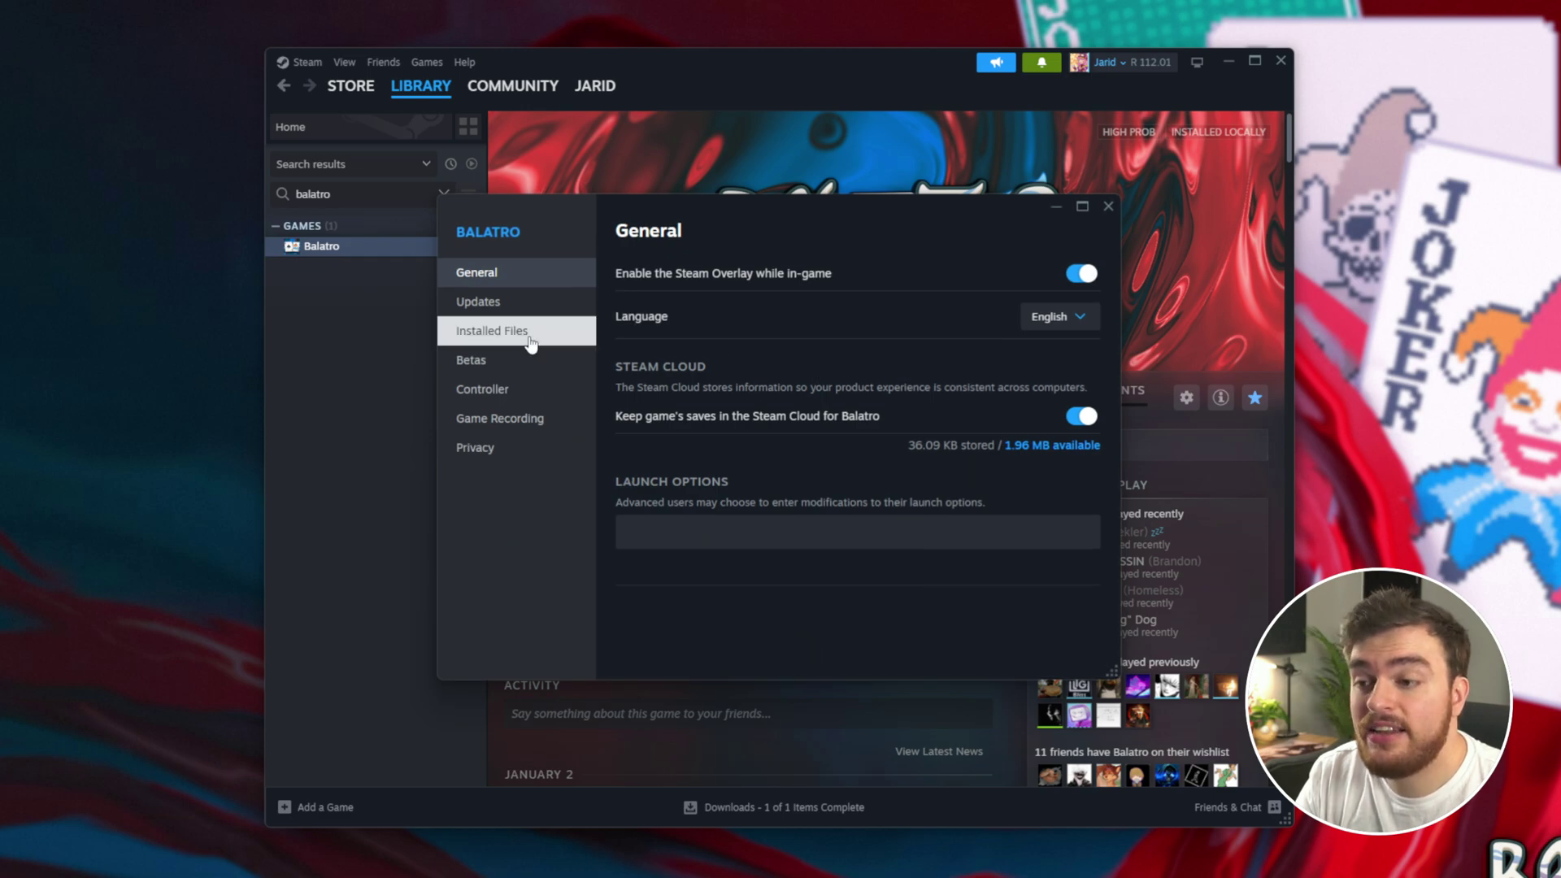
{"action": "left_click", "coordinate": [528, 337]}
{"action": "left_click", "coordinate": [1013, 445]}
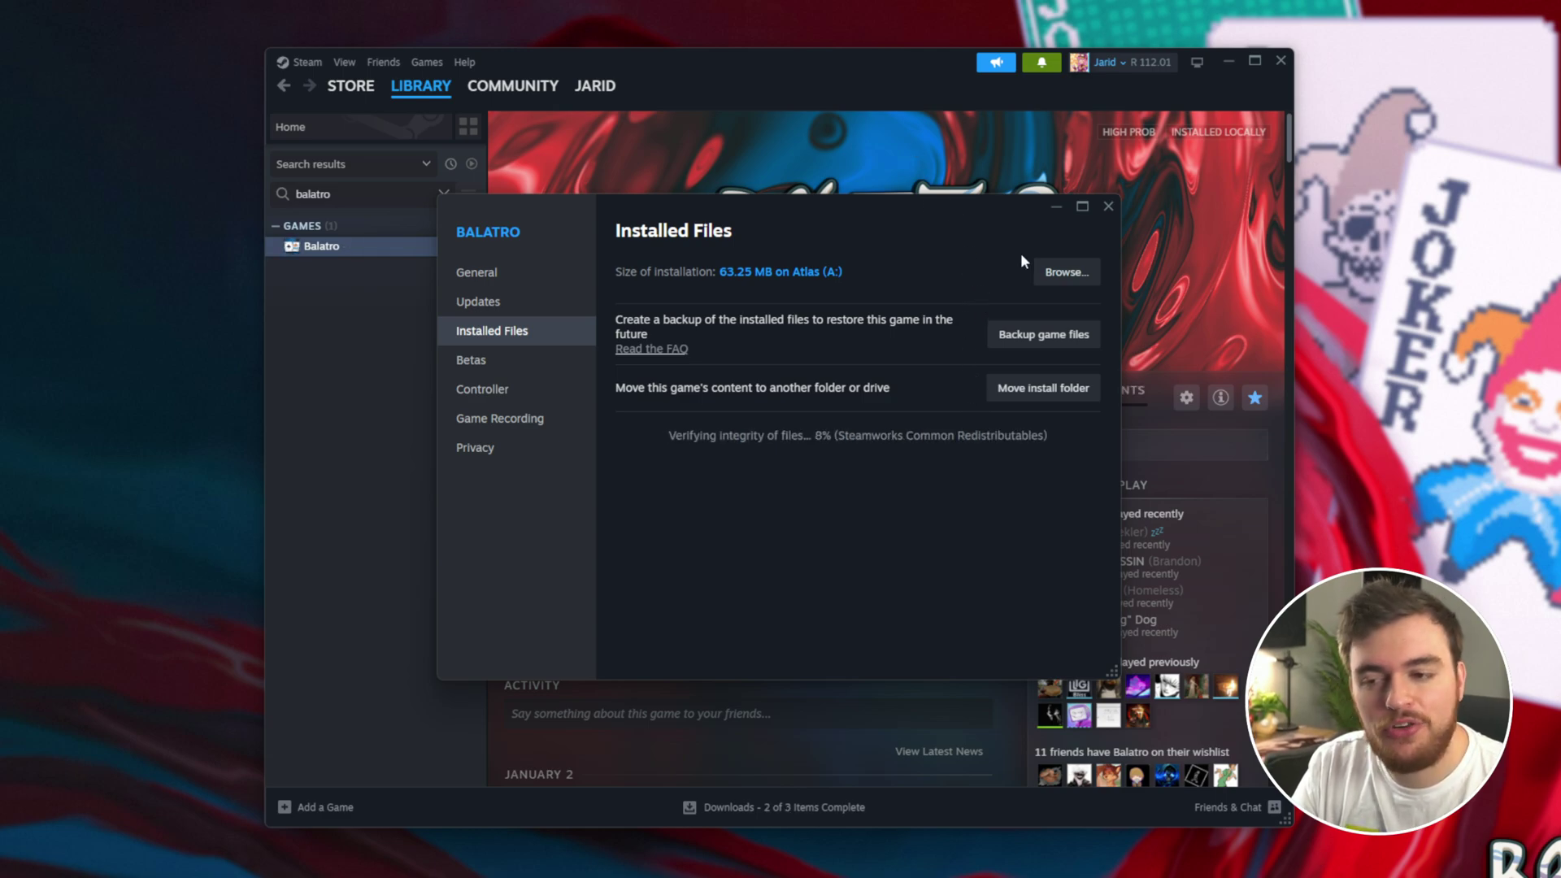
{"action": "left_click", "coordinate": [1107, 206]}
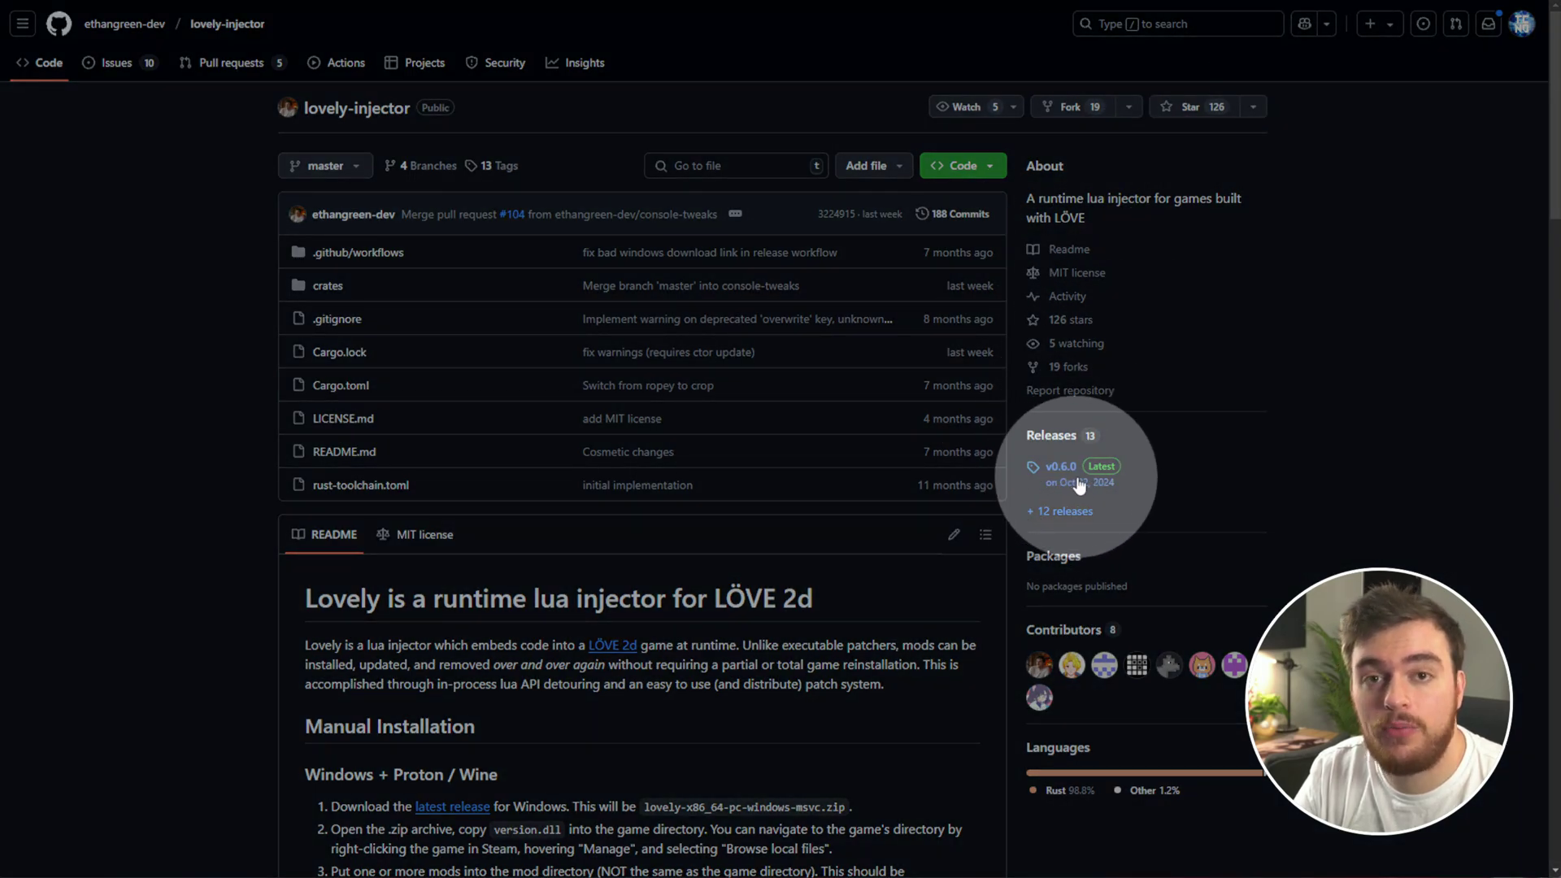
Open the lovely-injector v0.6.0 release and select version.dll inside its Windows zip
{"action": "left_click", "coordinate": [1079, 486]}
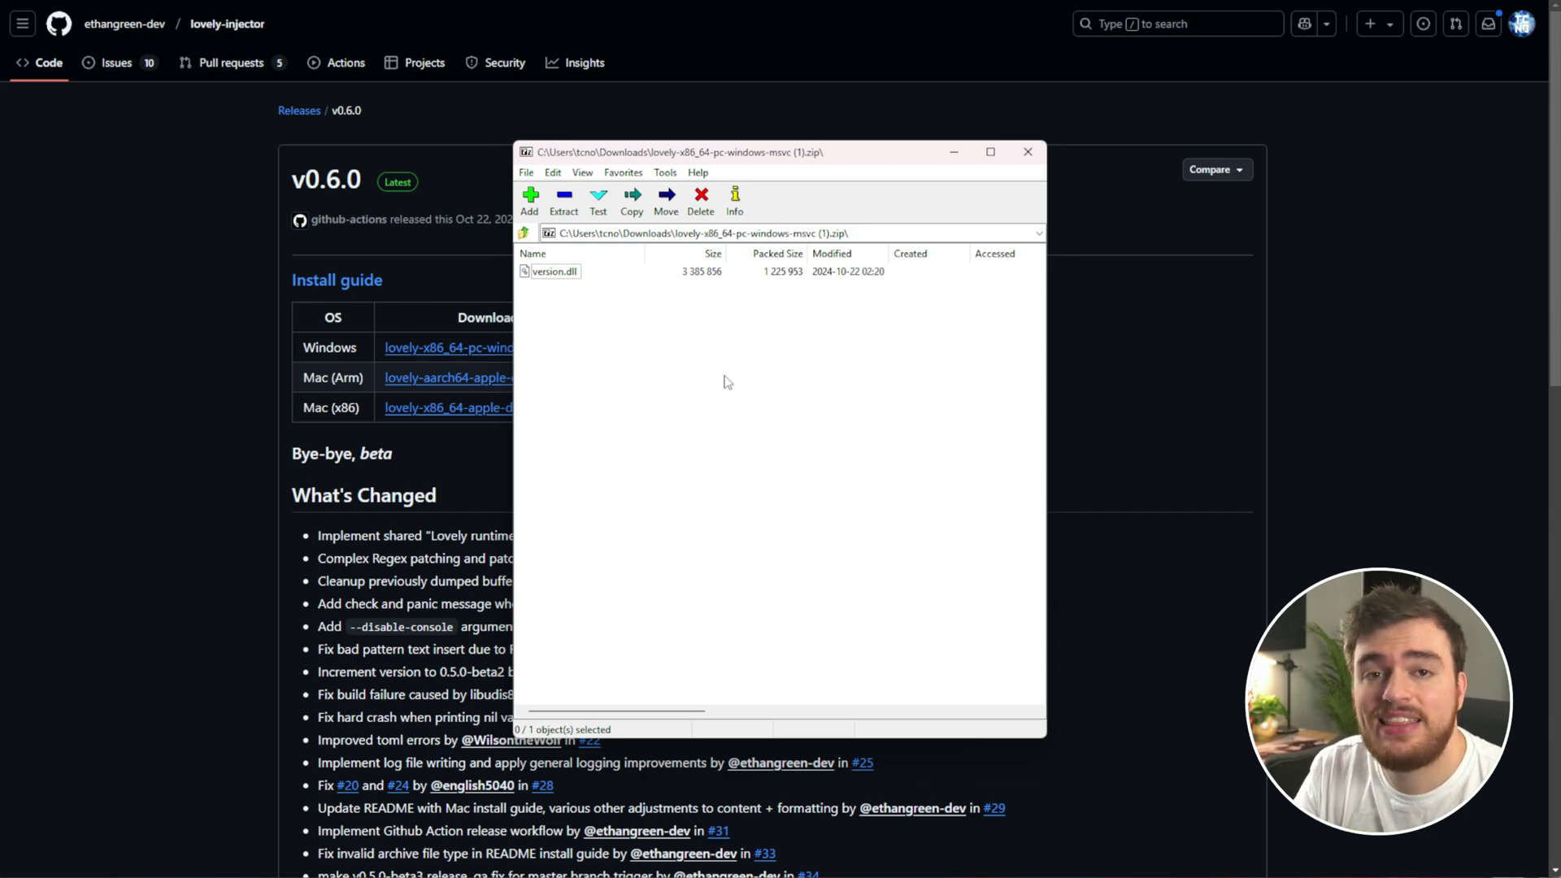
{"action": "left_click_drag", "start_coordinate": [646, 305], "coordinate": [524, 268]}
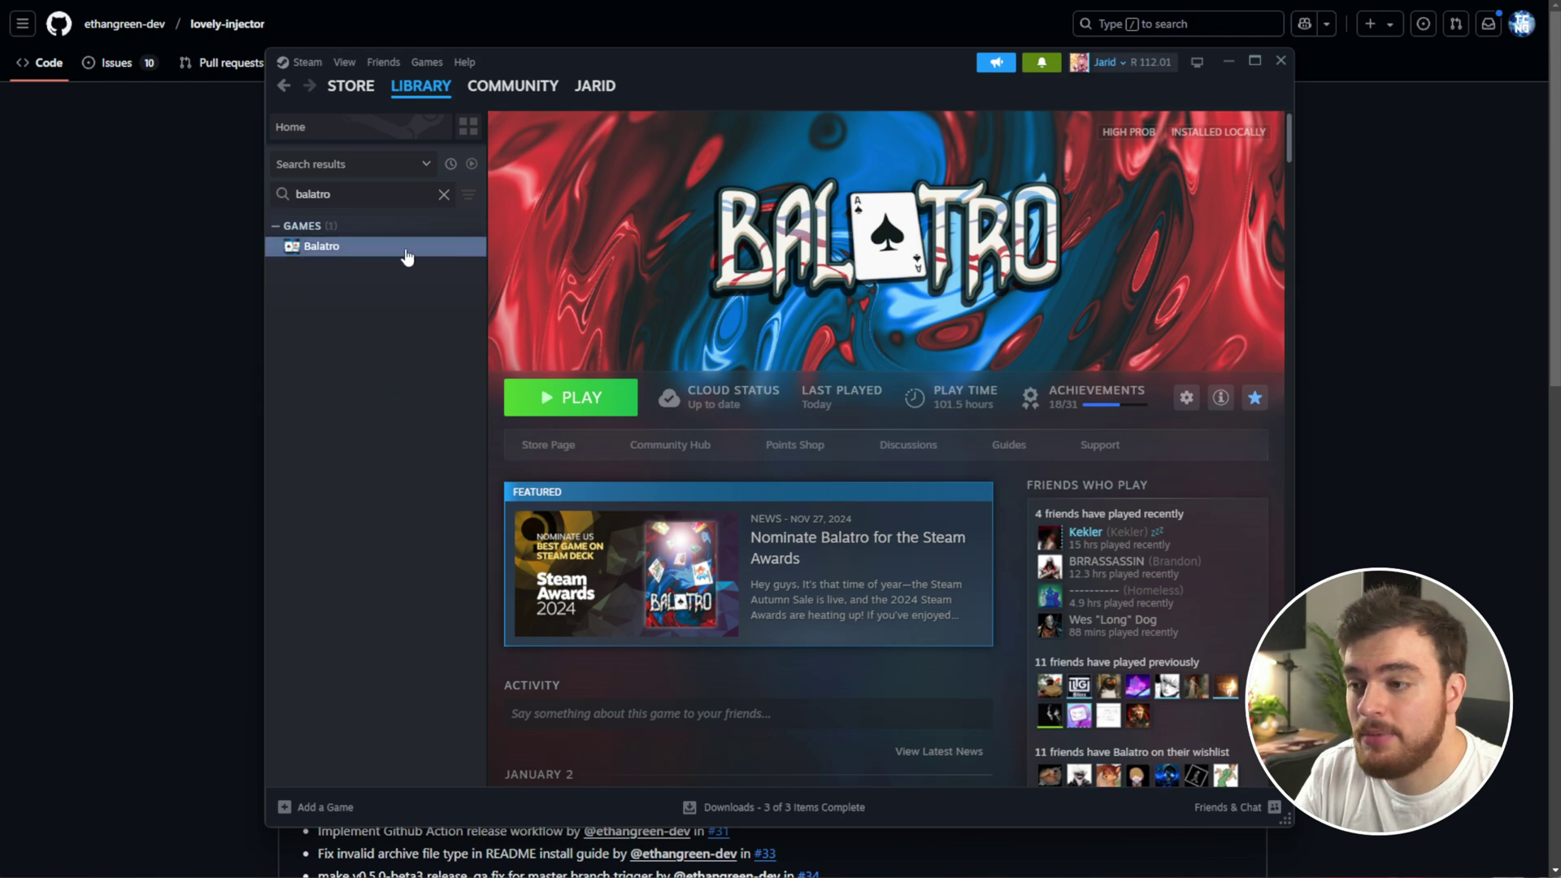
Open Balatro's local install folder from the Steam library's Manage menu
{"action": "right_click", "coordinate": [400, 253]}
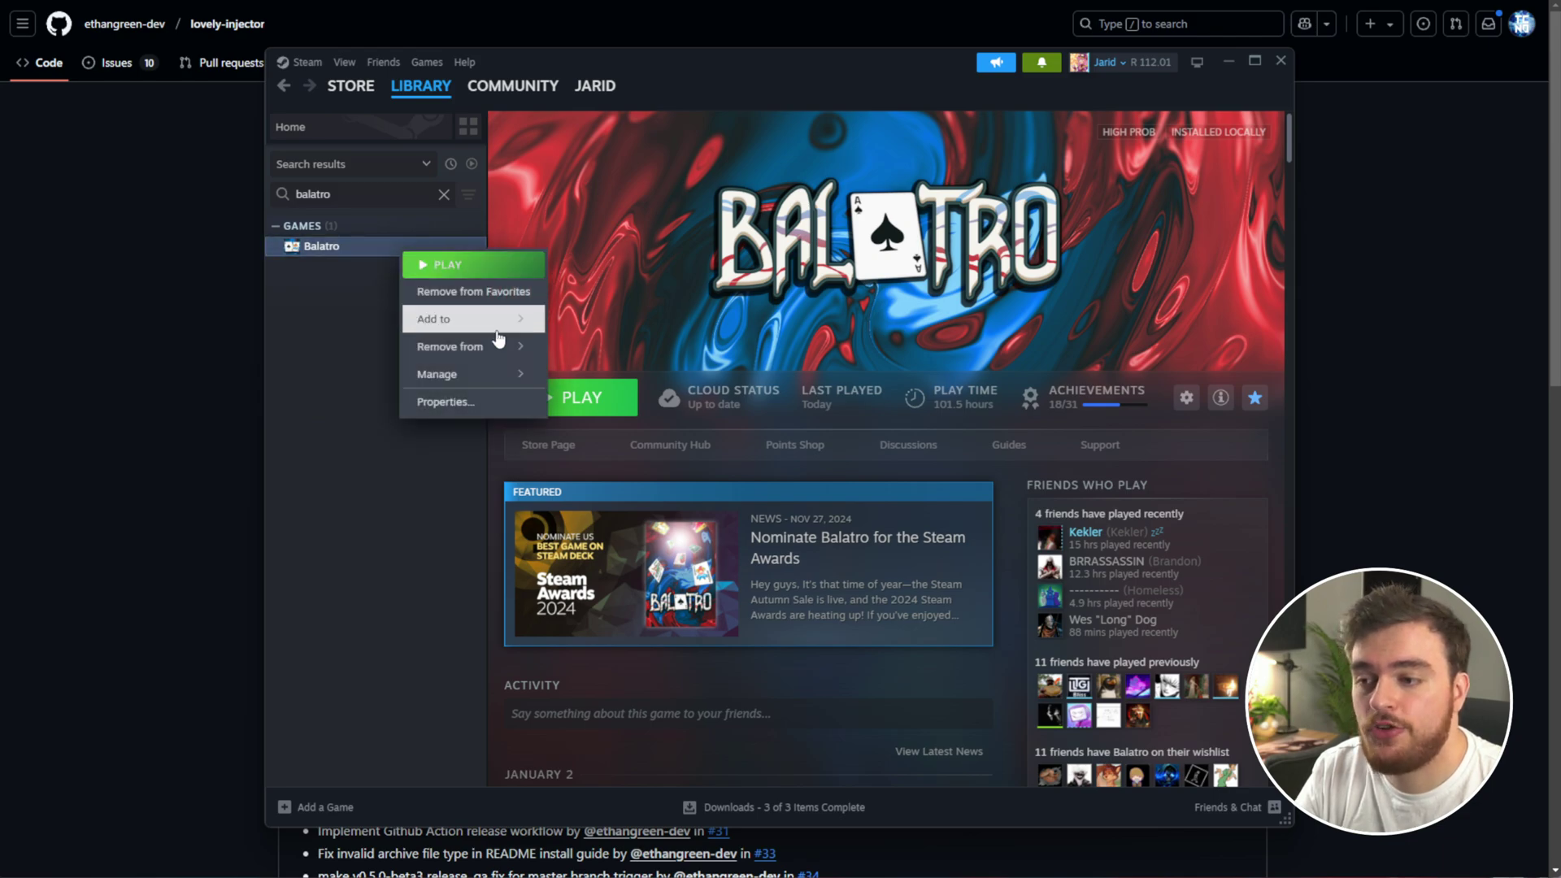
{"action": "mouse_move", "coordinate": [497, 376]}
{"action": "left_click", "coordinate": [612, 404]}
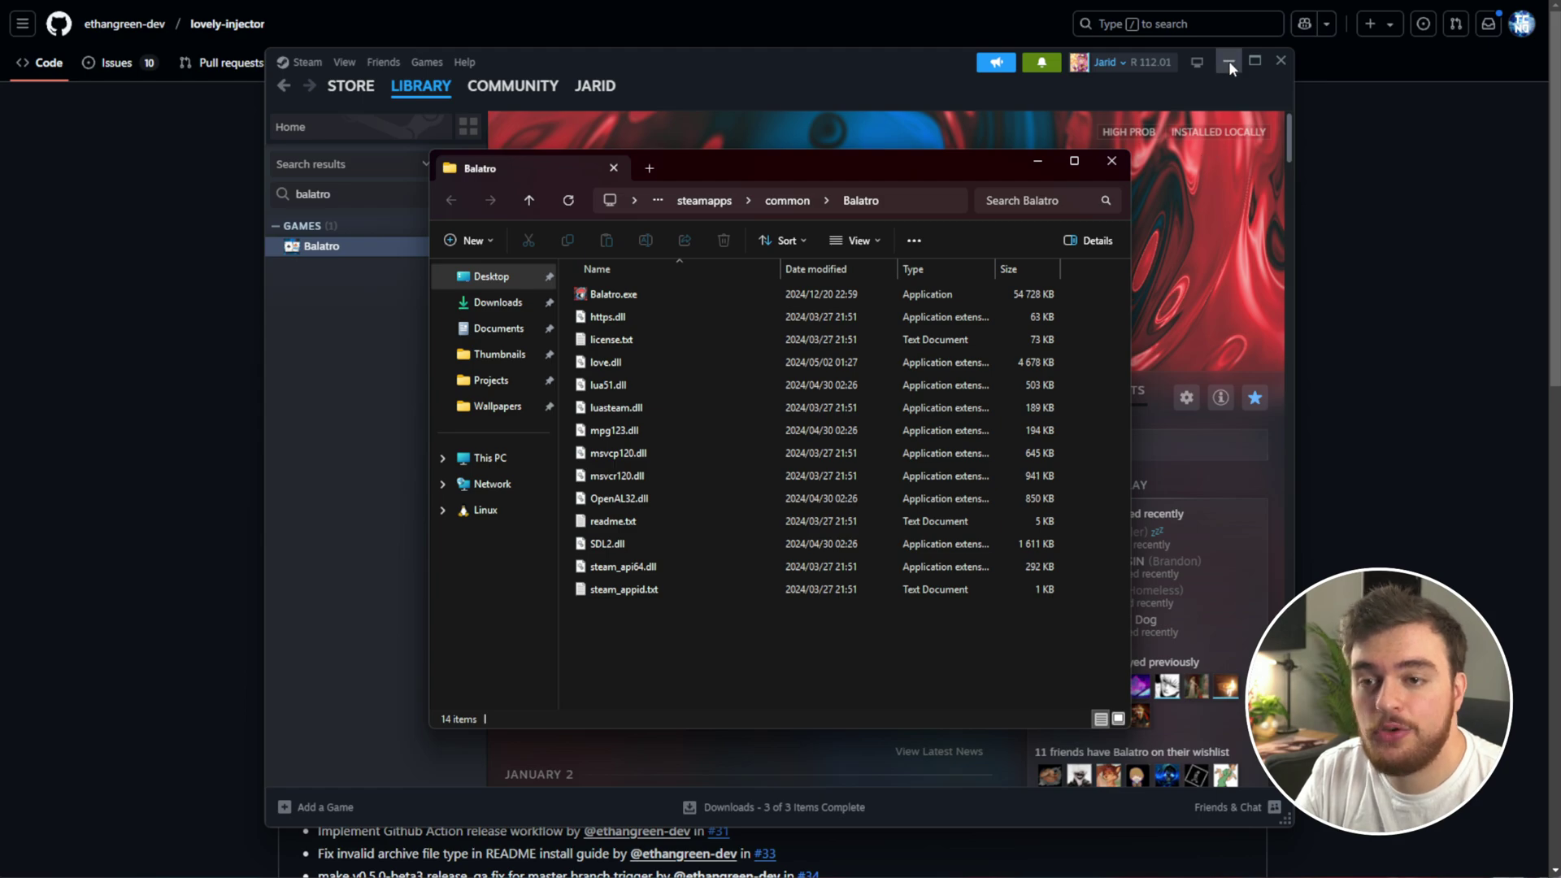
Copy version.dll from the archive into Balatro's game folder and close the archive
{"action": "left_click", "coordinate": [1228, 63]}
{"action": "left_click_drag", "start_coordinate": [850, 168], "coordinate": [1017, 154]}
{"action": "key", "text": "alt+Tab"}
{"action": "left_click_drag", "start_coordinate": [844, 275], "coordinate": [551, 611]}
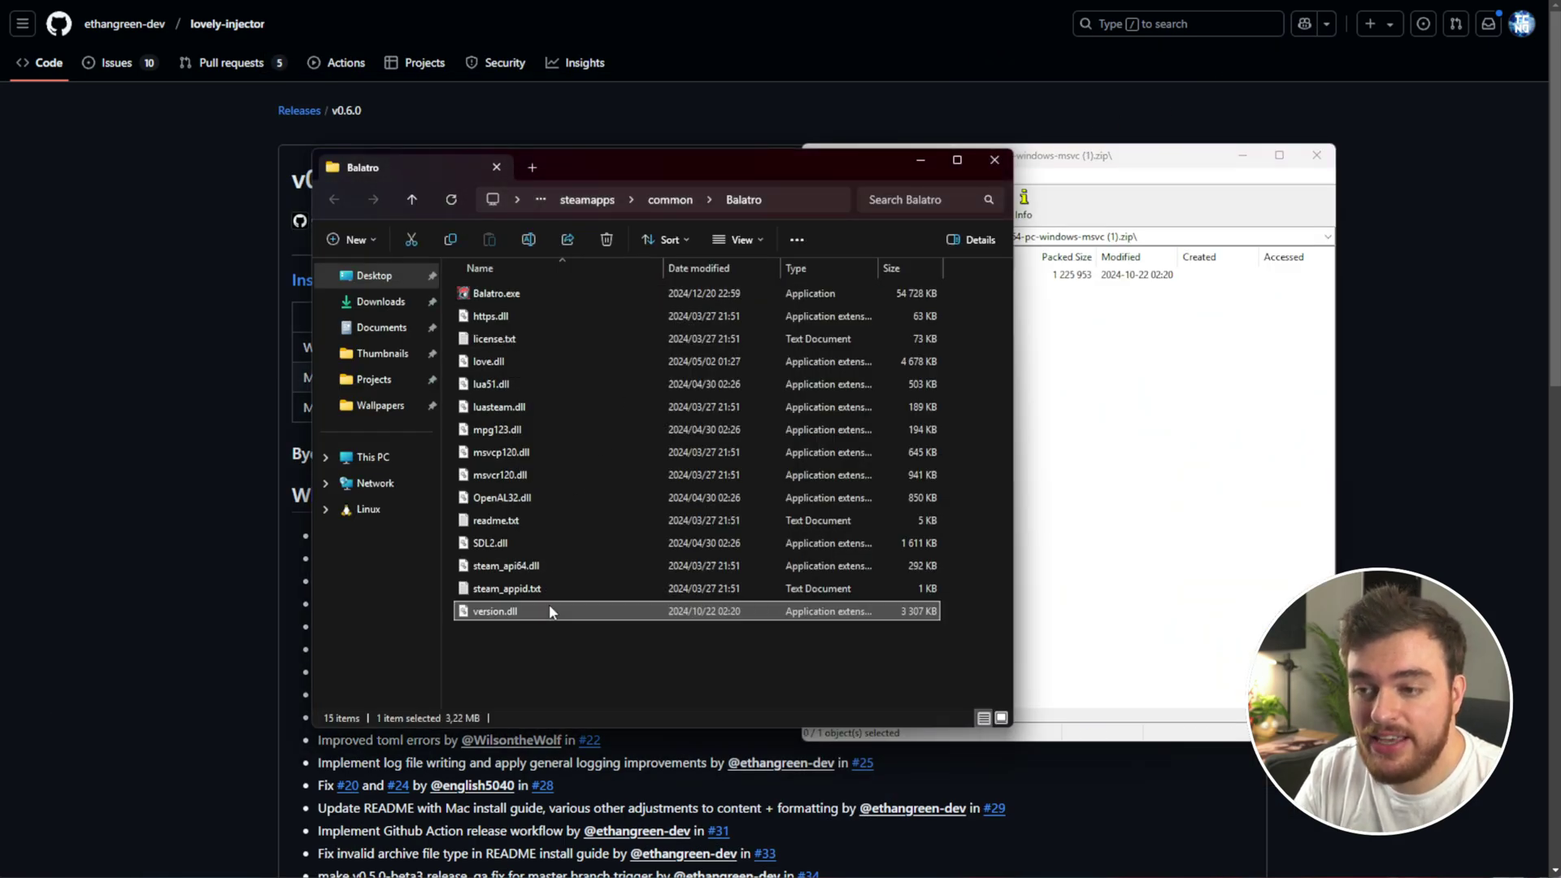
{"action": "left_click", "coordinate": [1317, 156]}
{"action": "left_click_drag", "start_coordinate": [748, 162], "coordinate": [865, 164]}
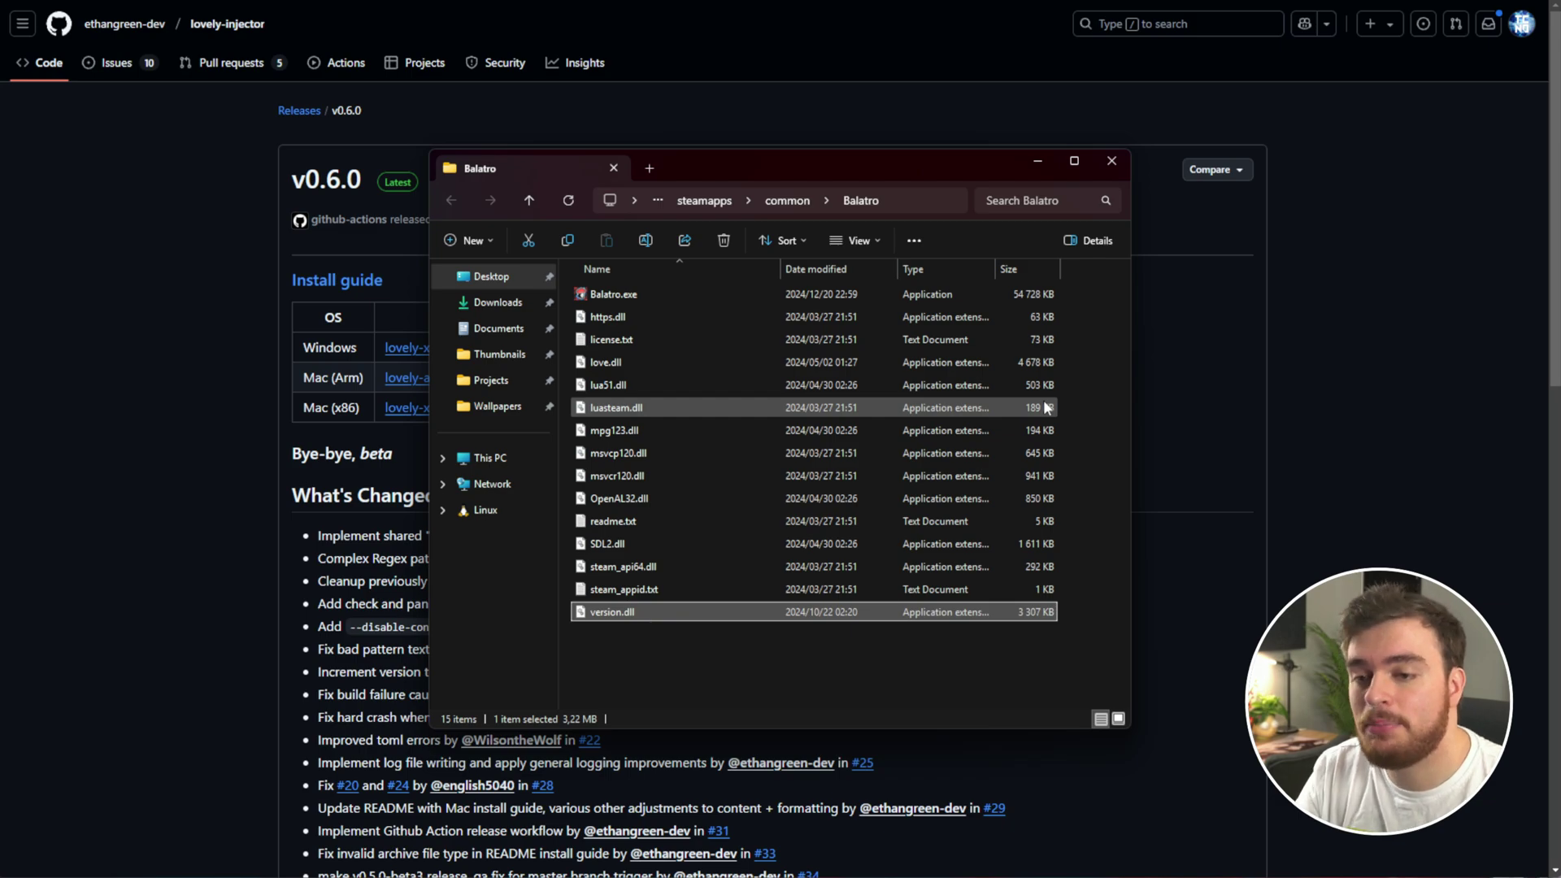
{"action": "left_click", "coordinate": [1090, 355]}
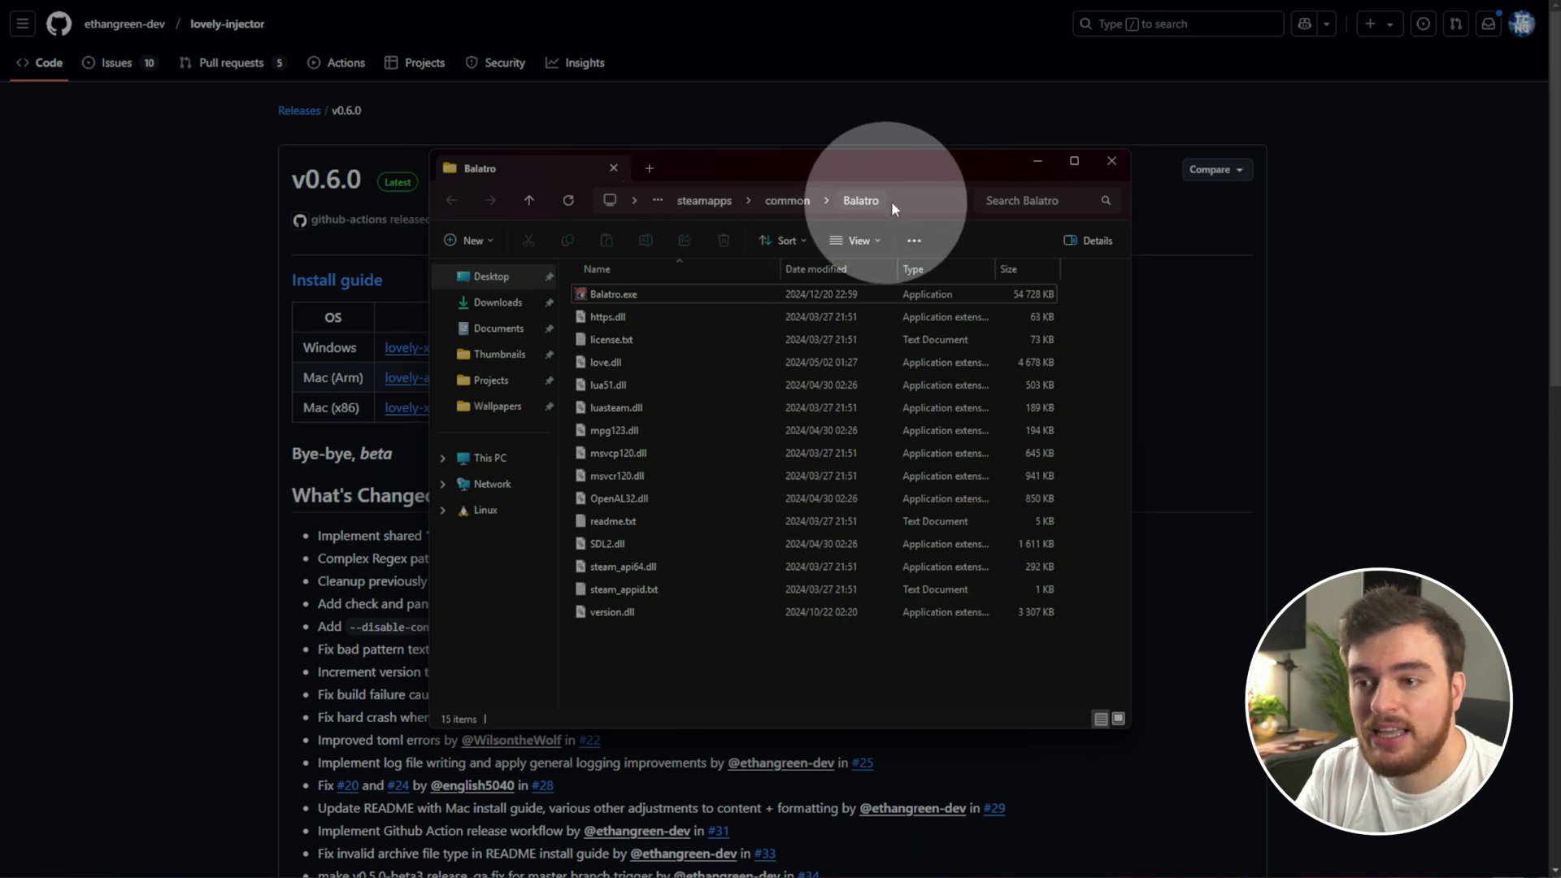
Navigate File Explorer to %AppData%\Balatro via the address bar
{"action": "left_click", "coordinate": [919, 199]}
{"action": "left_click", "coordinate": [952, 201]}
{"action": "type", "text": "%"}
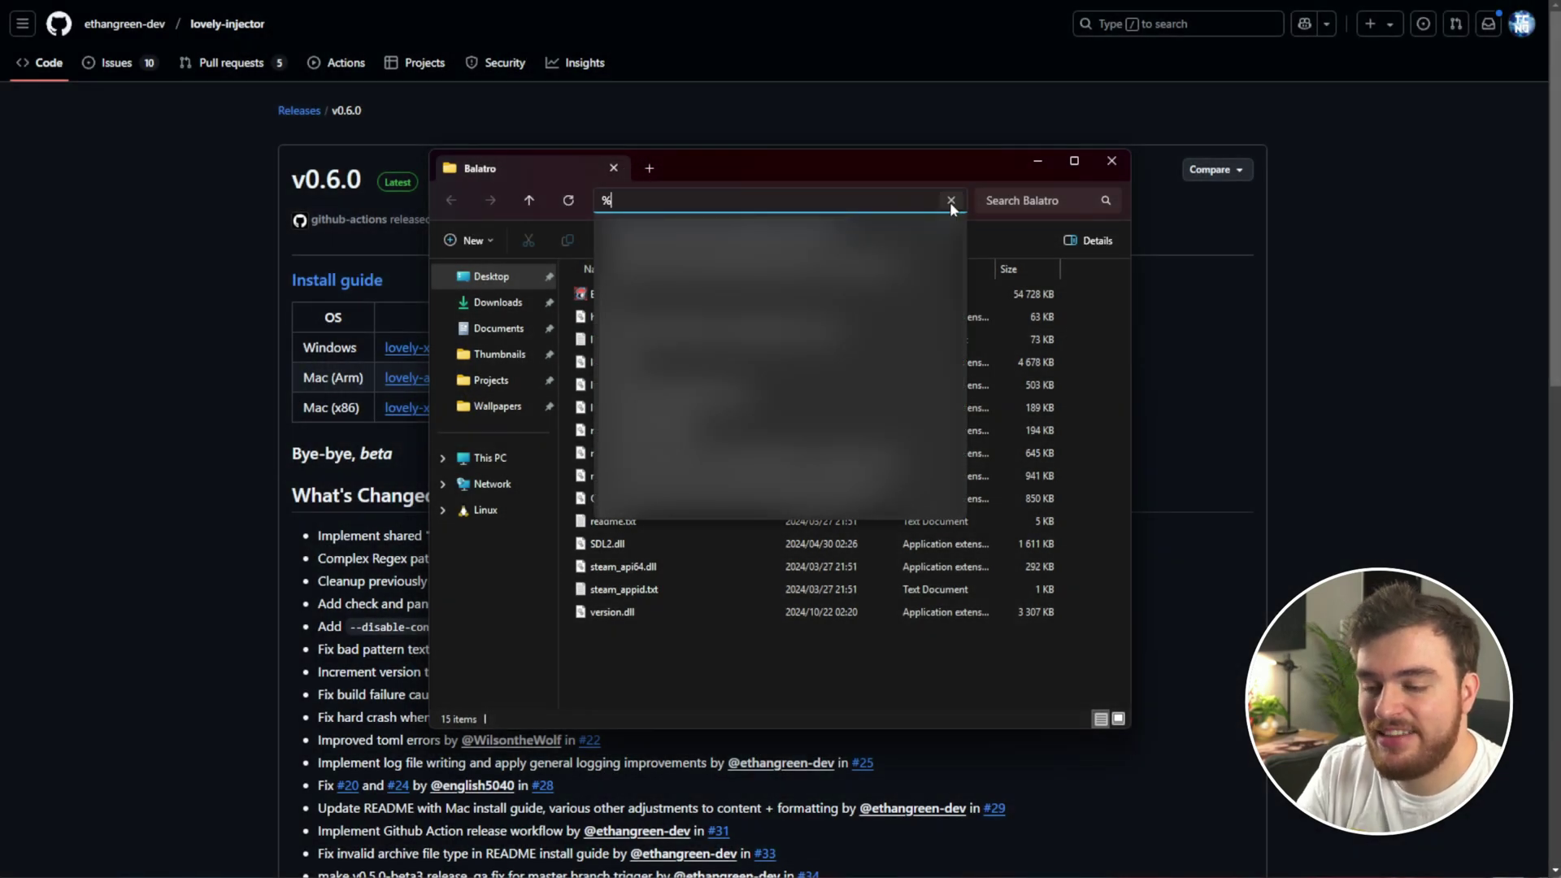
{"action": "type", "text": "AppData%"}
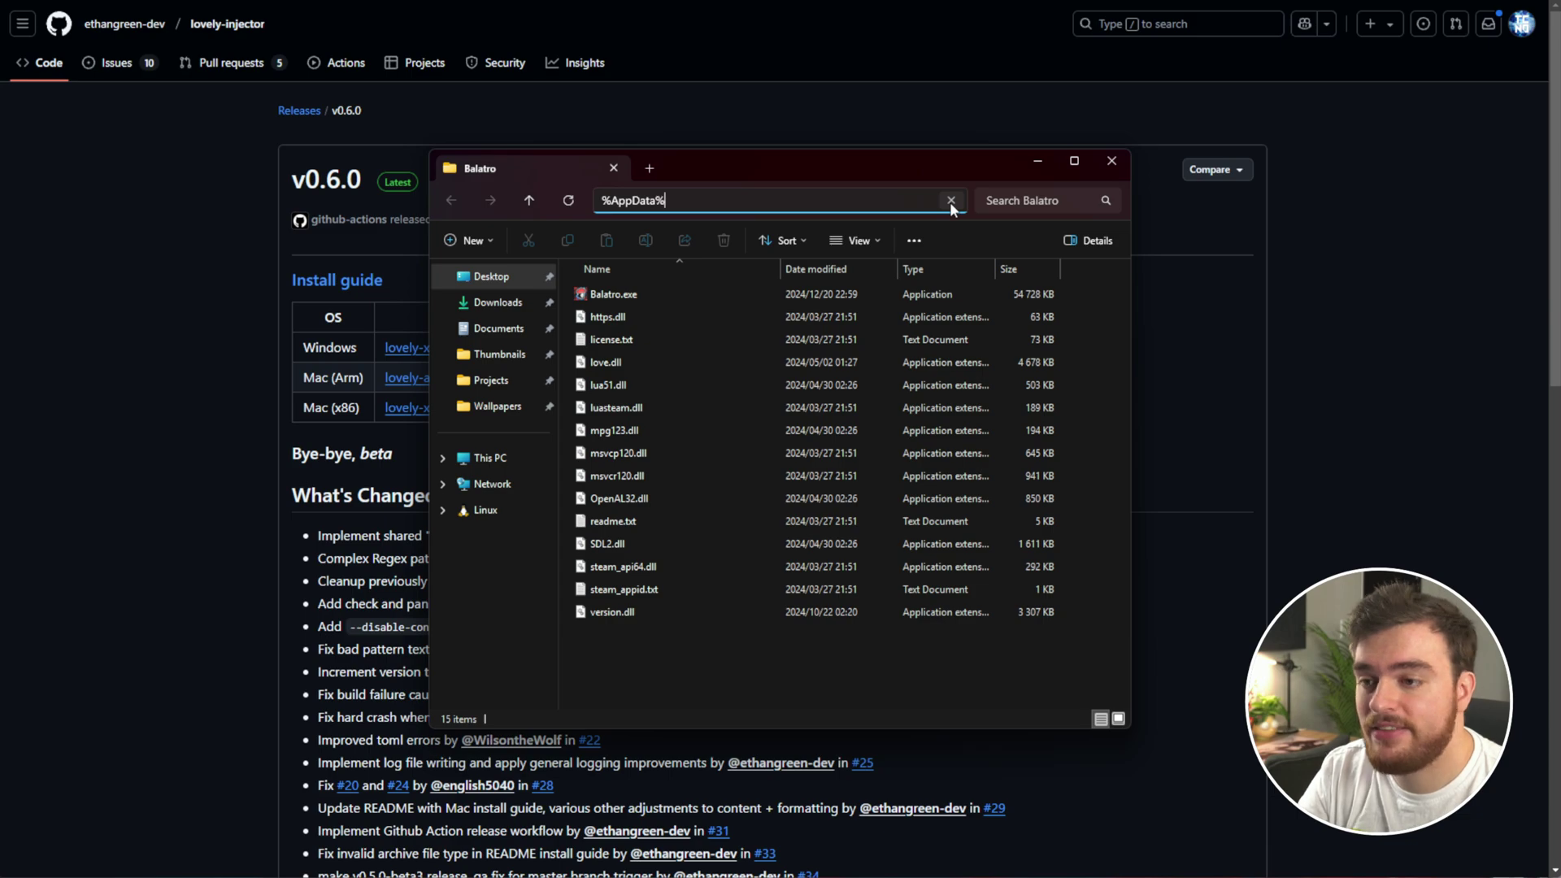
{"action": "type", "text": "\\Balatro"}
{"action": "key", "text": "Return"}
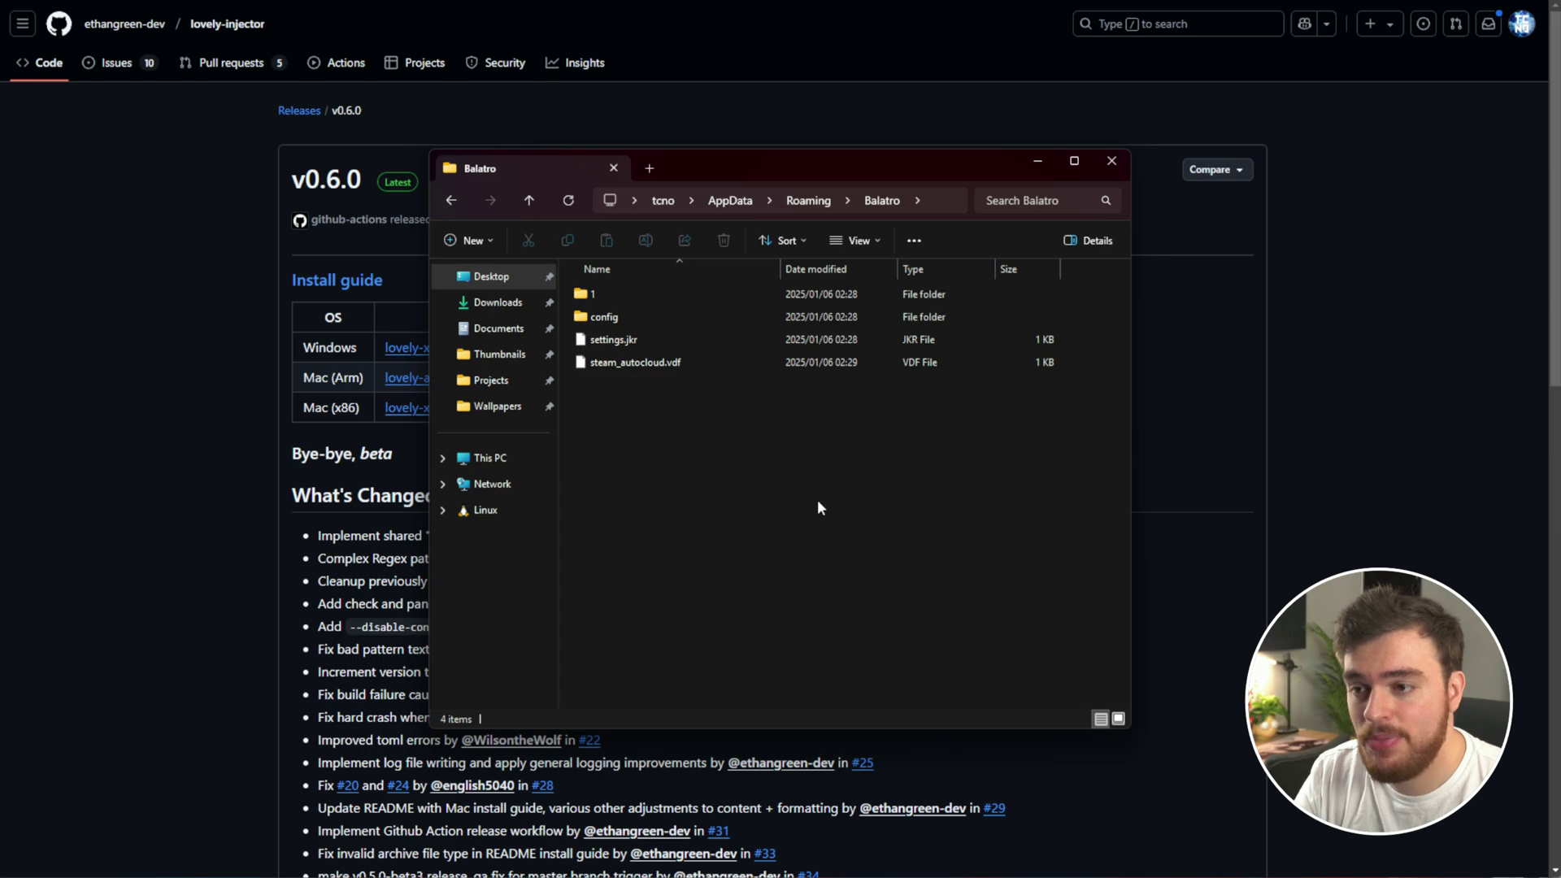
{"action": "left_click", "coordinate": [939, 198]}
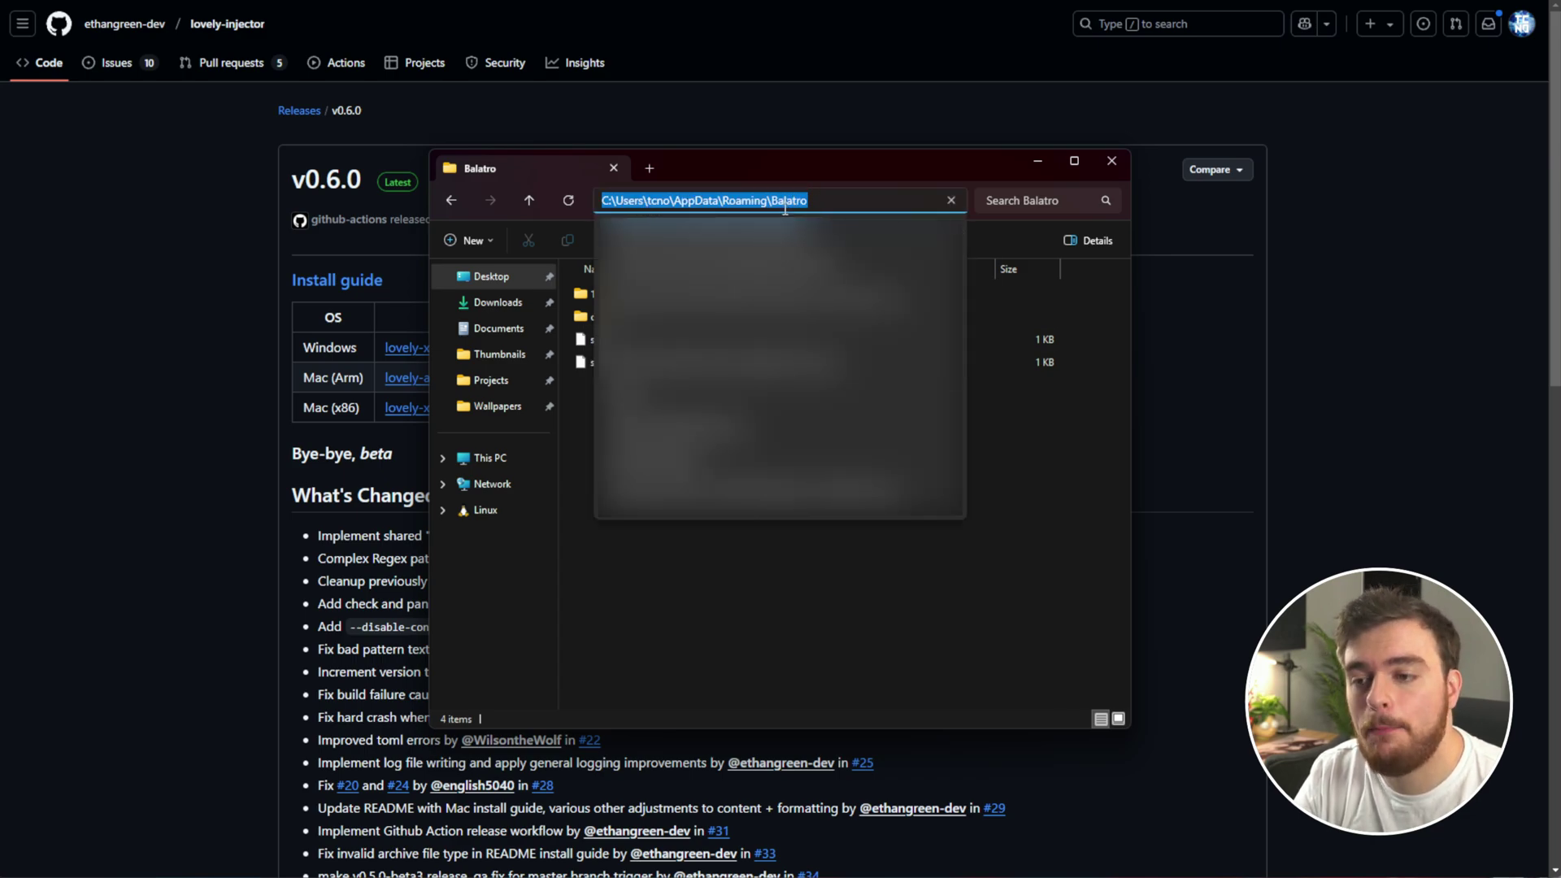
{"action": "left_click", "coordinate": [1080, 452]}
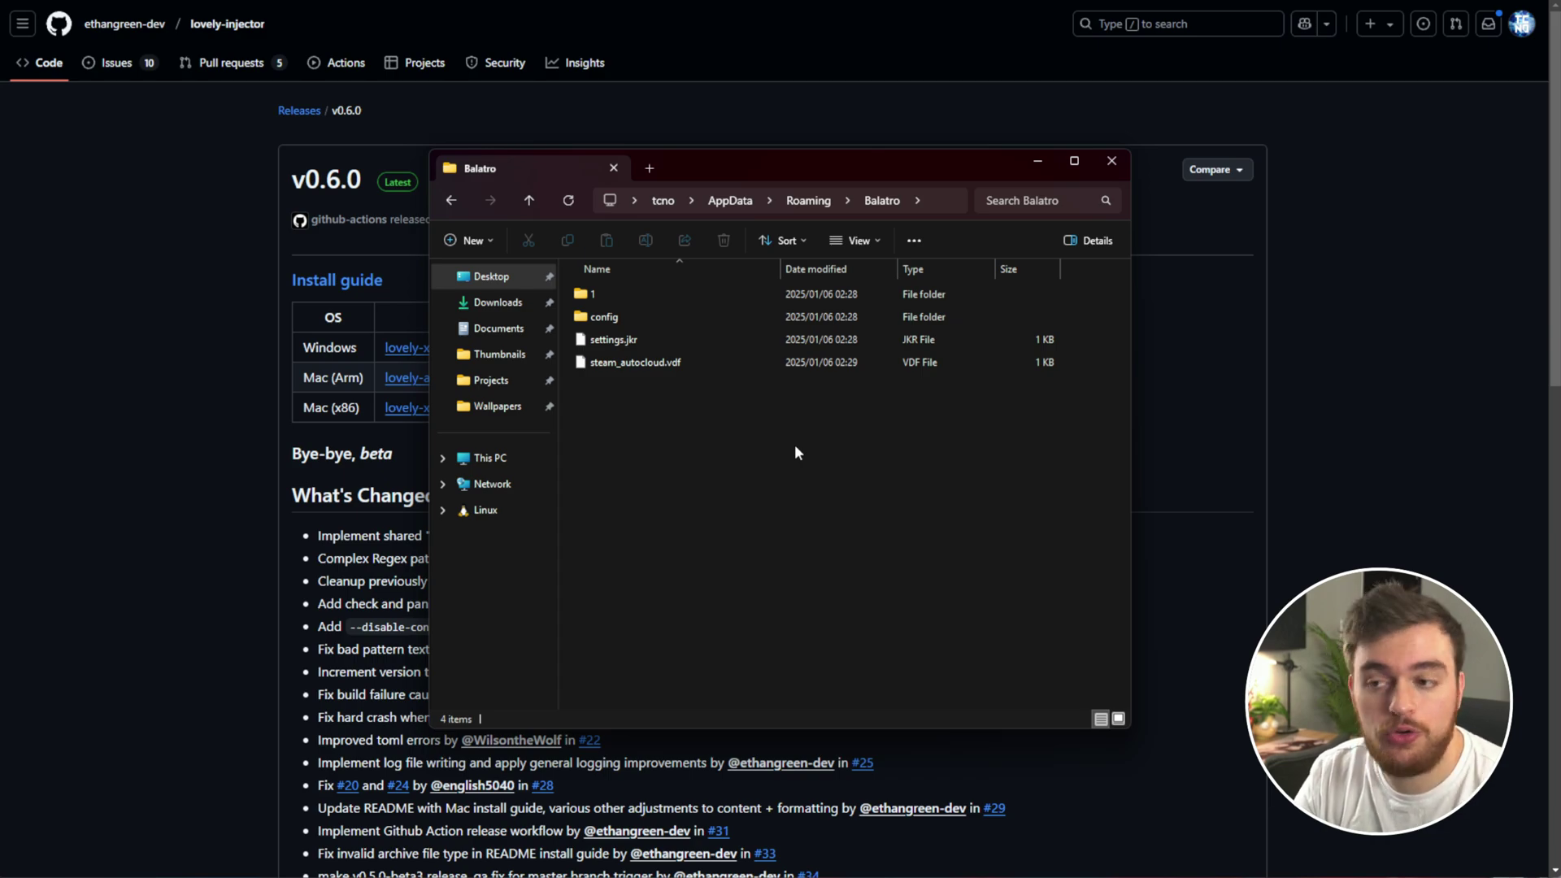
Create a new folder named Mods there and open it
{"action": "key", "text": "ctrl+shift+n"}
{"action": "type", "text": "Mods"}
{"action": "key", "text": "Return"}
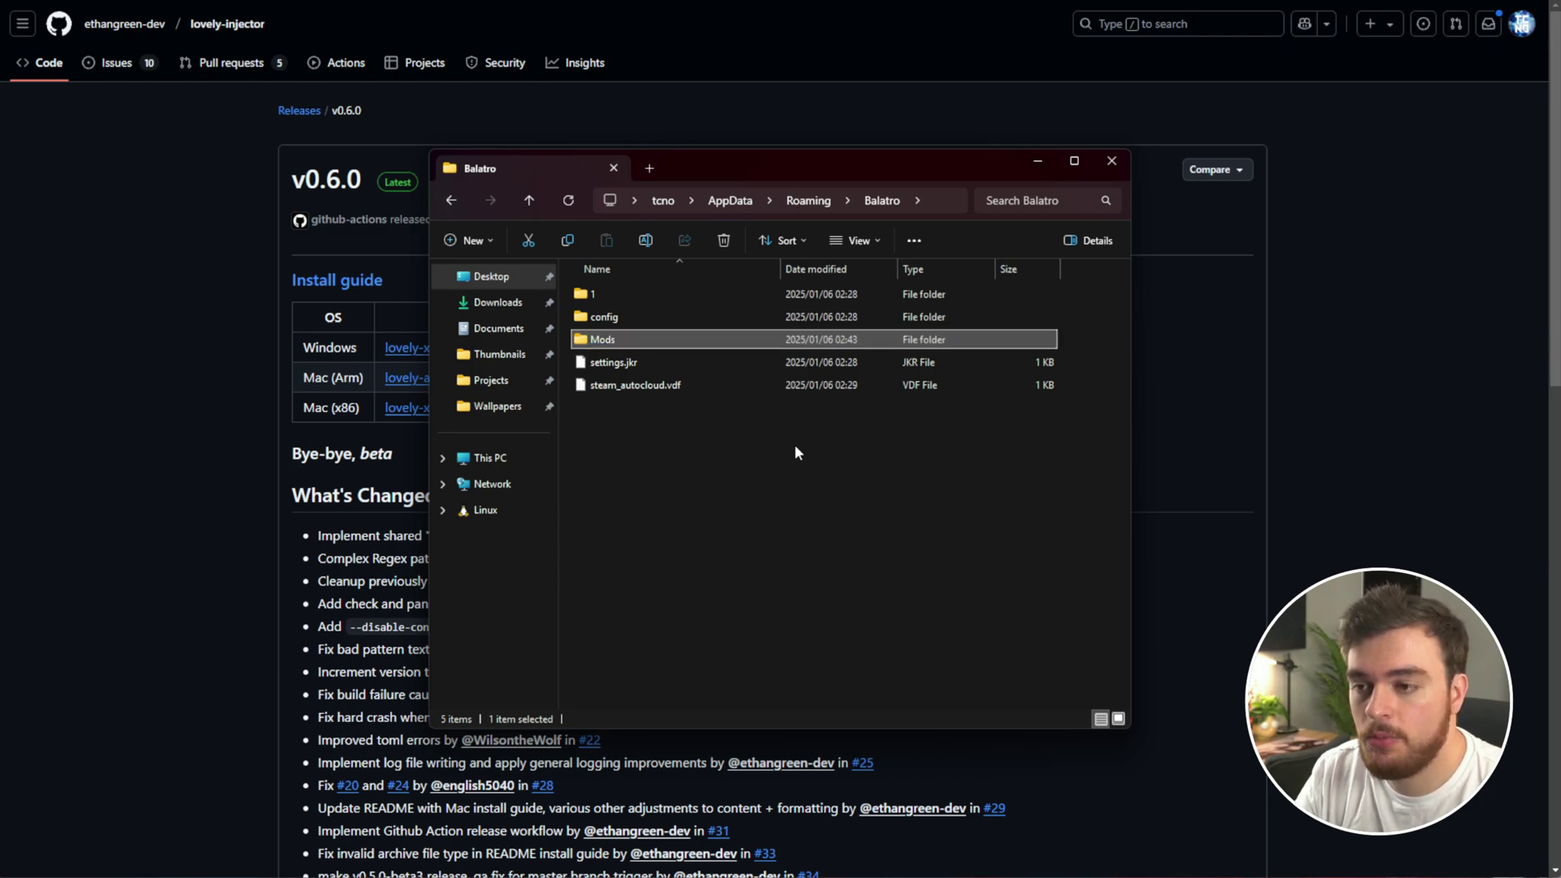
{"action": "key", "text": "Return"}
{"action": "left_click_drag", "start_coordinate": [813, 569], "coordinate": [561, 281]}
{"action": "left_click", "coordinate": [1283, 535]}
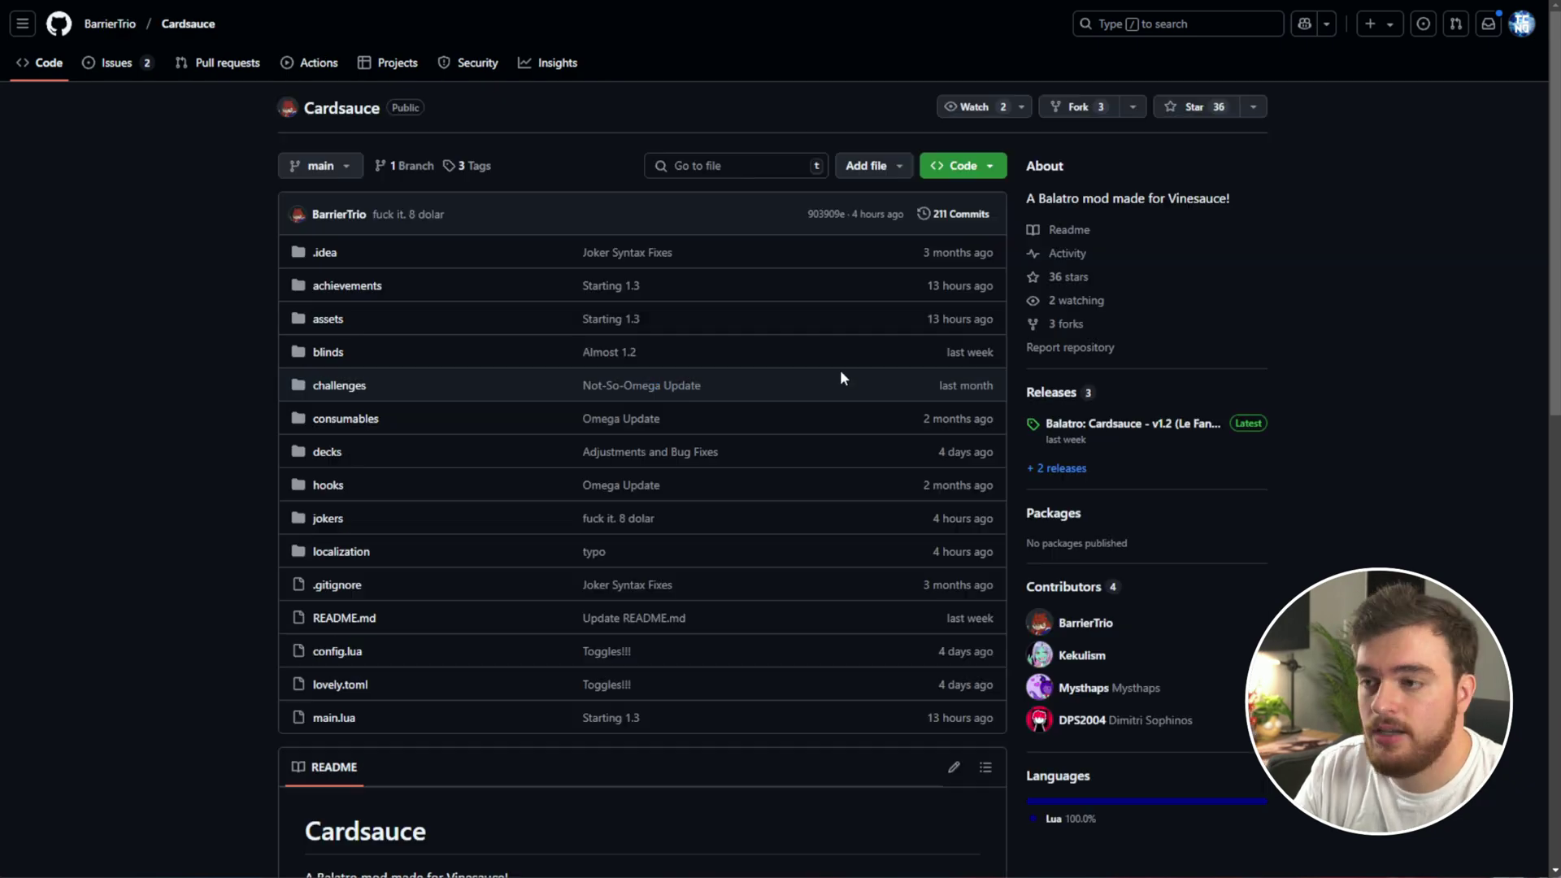
Scroll through the awesome-balatro README's categorized list of Balatro mods and tools
{"action": "scroll", "coordinate": [844, 369], "scroll_direction": "down", "scroll_amount": 9}
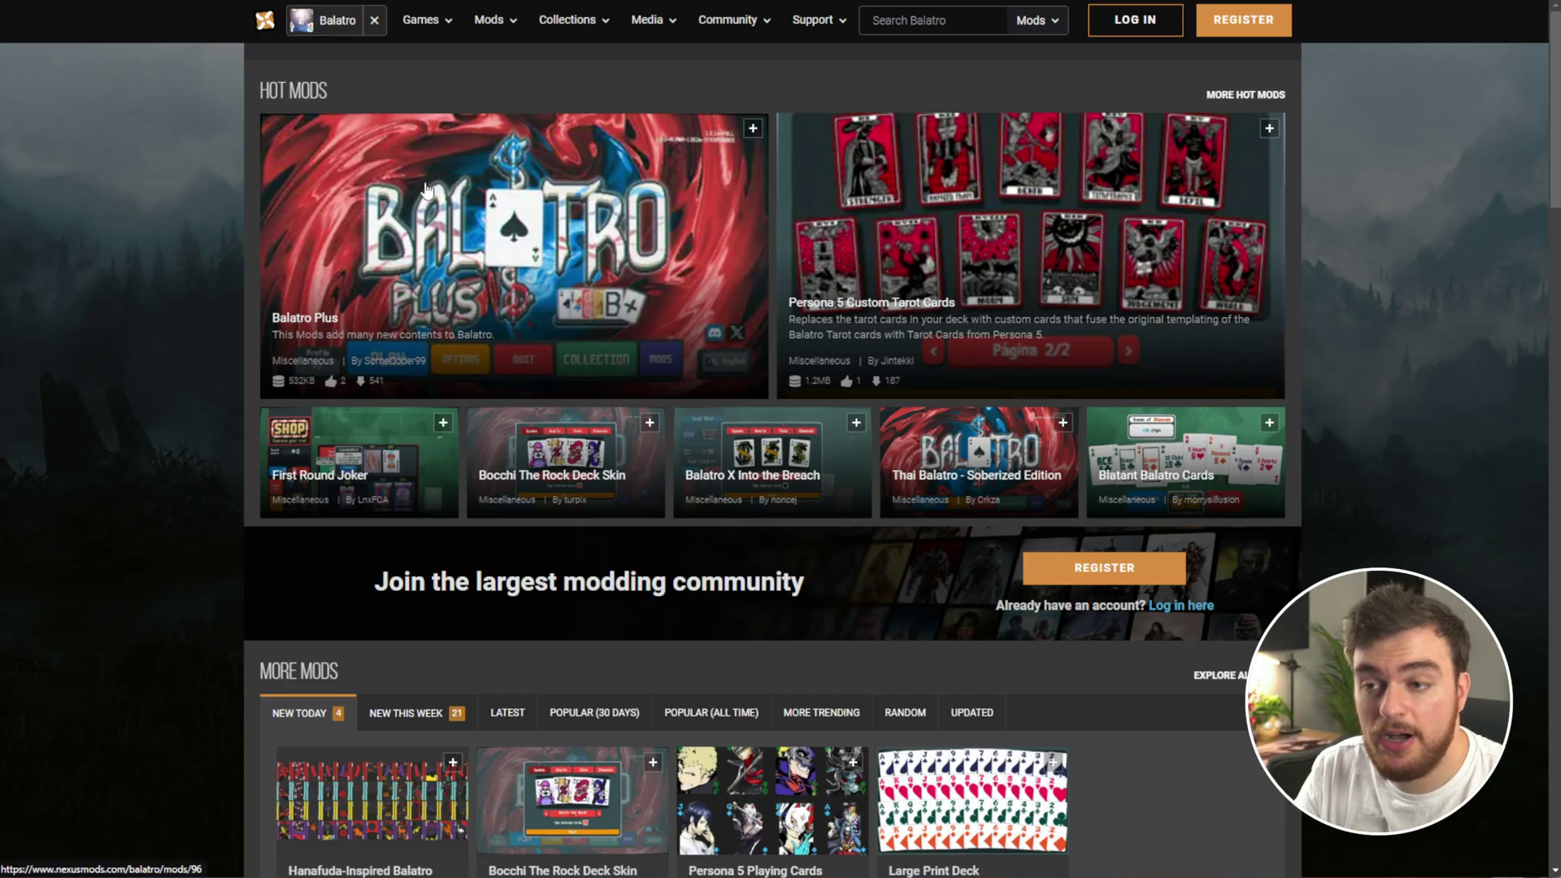
{"action": "scroll", "coordinate": [427, 189], "scroll_direction": "down", "scroll_amount": 6}
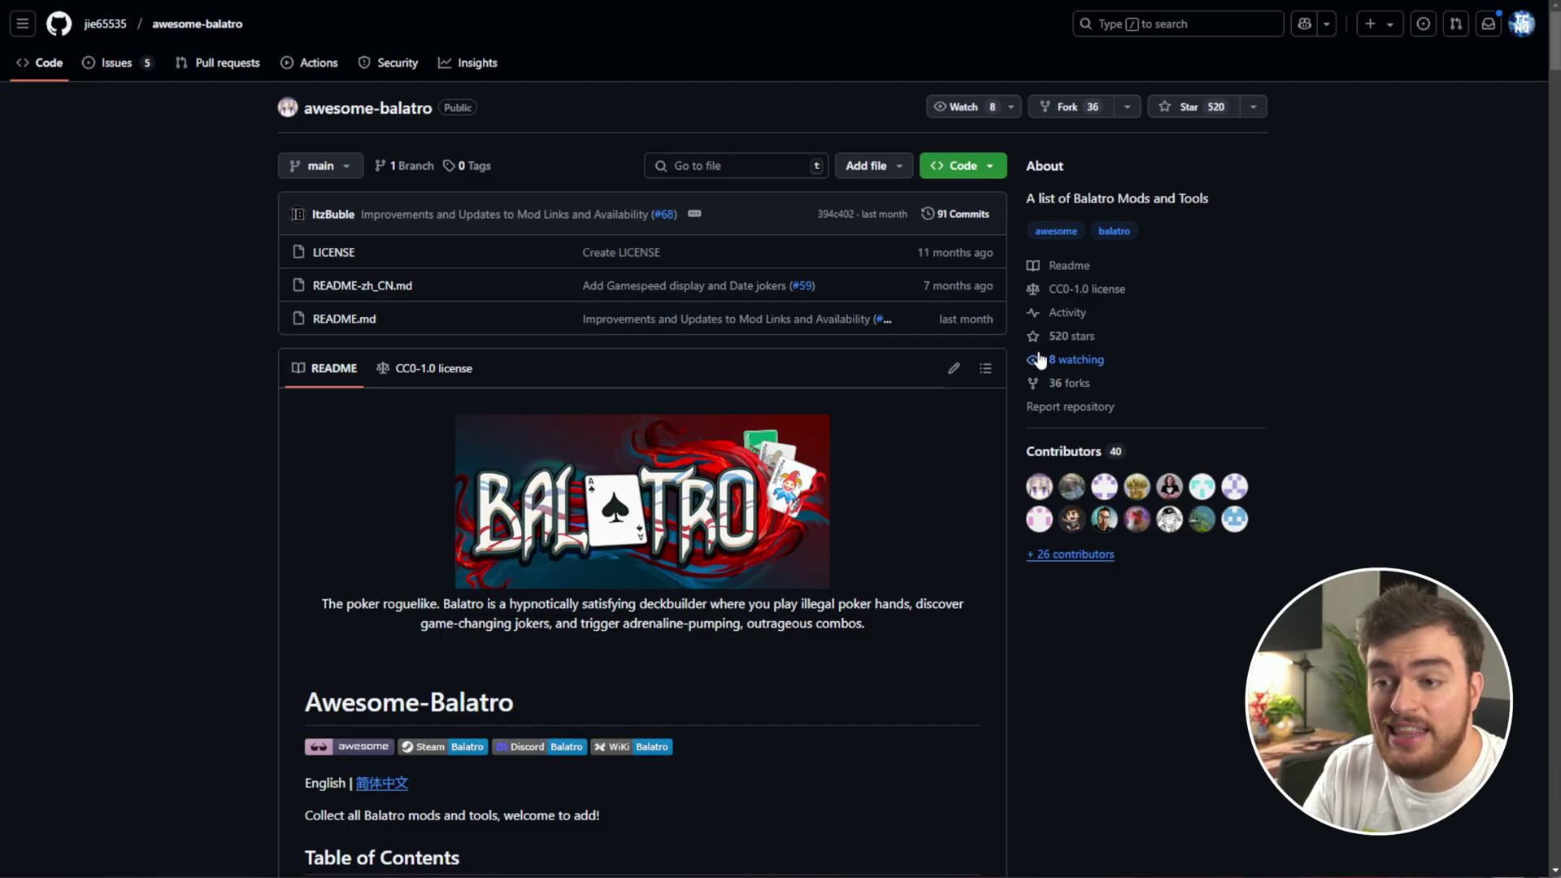
{"action": "scroll", "coordinate": [870, 443], "scroll_direction": "down", "scroll_amount": 5}
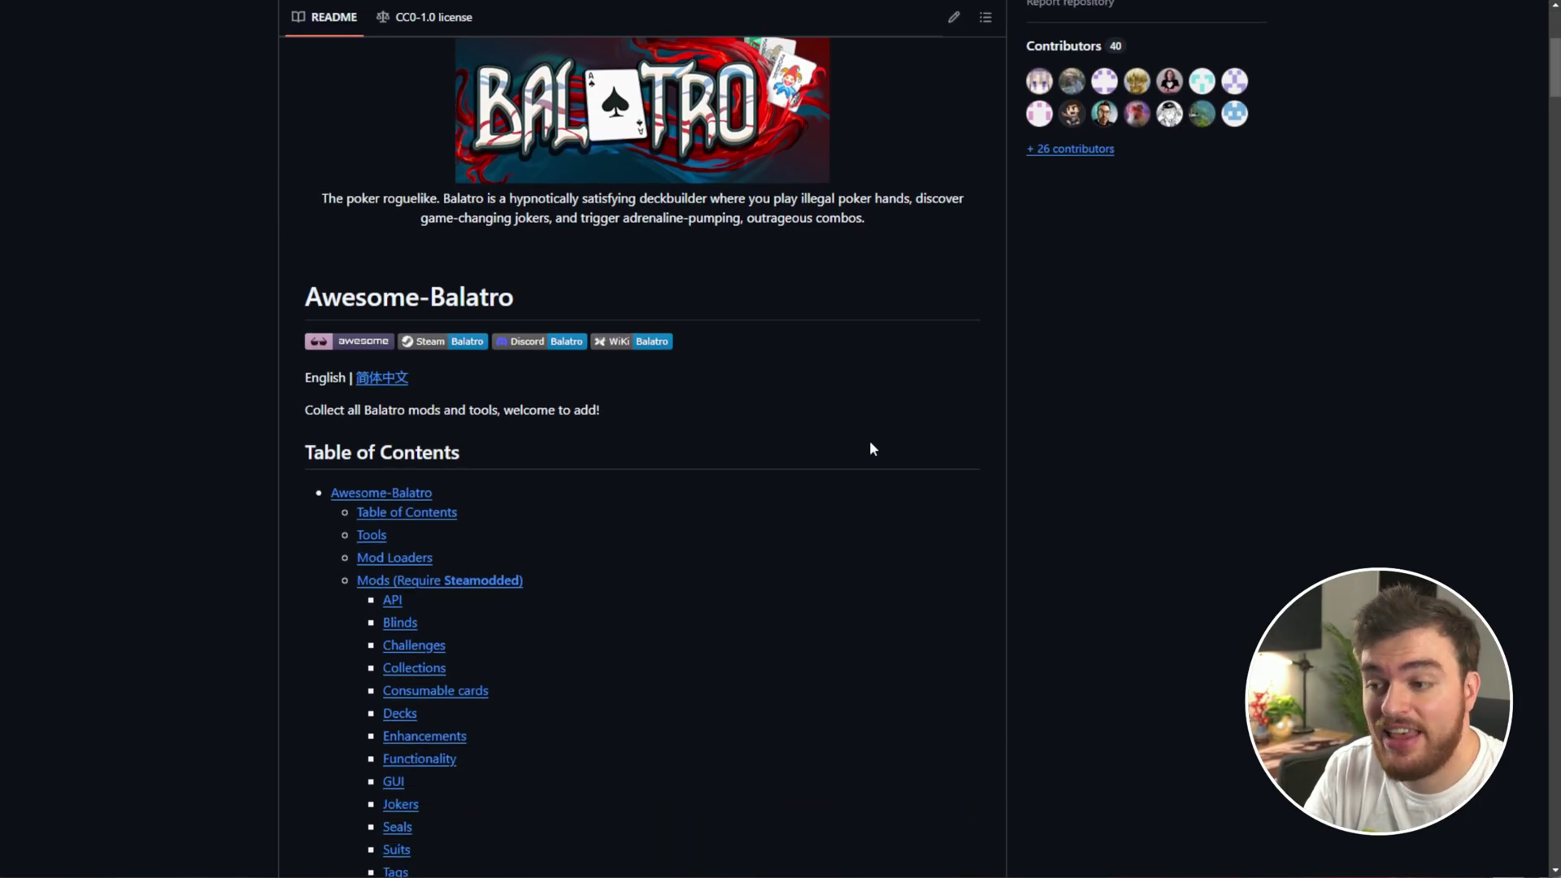
{"action": "scroll", "coordinate": [869, 443], "scroll_direction": "down", "scroll_amount": 20}
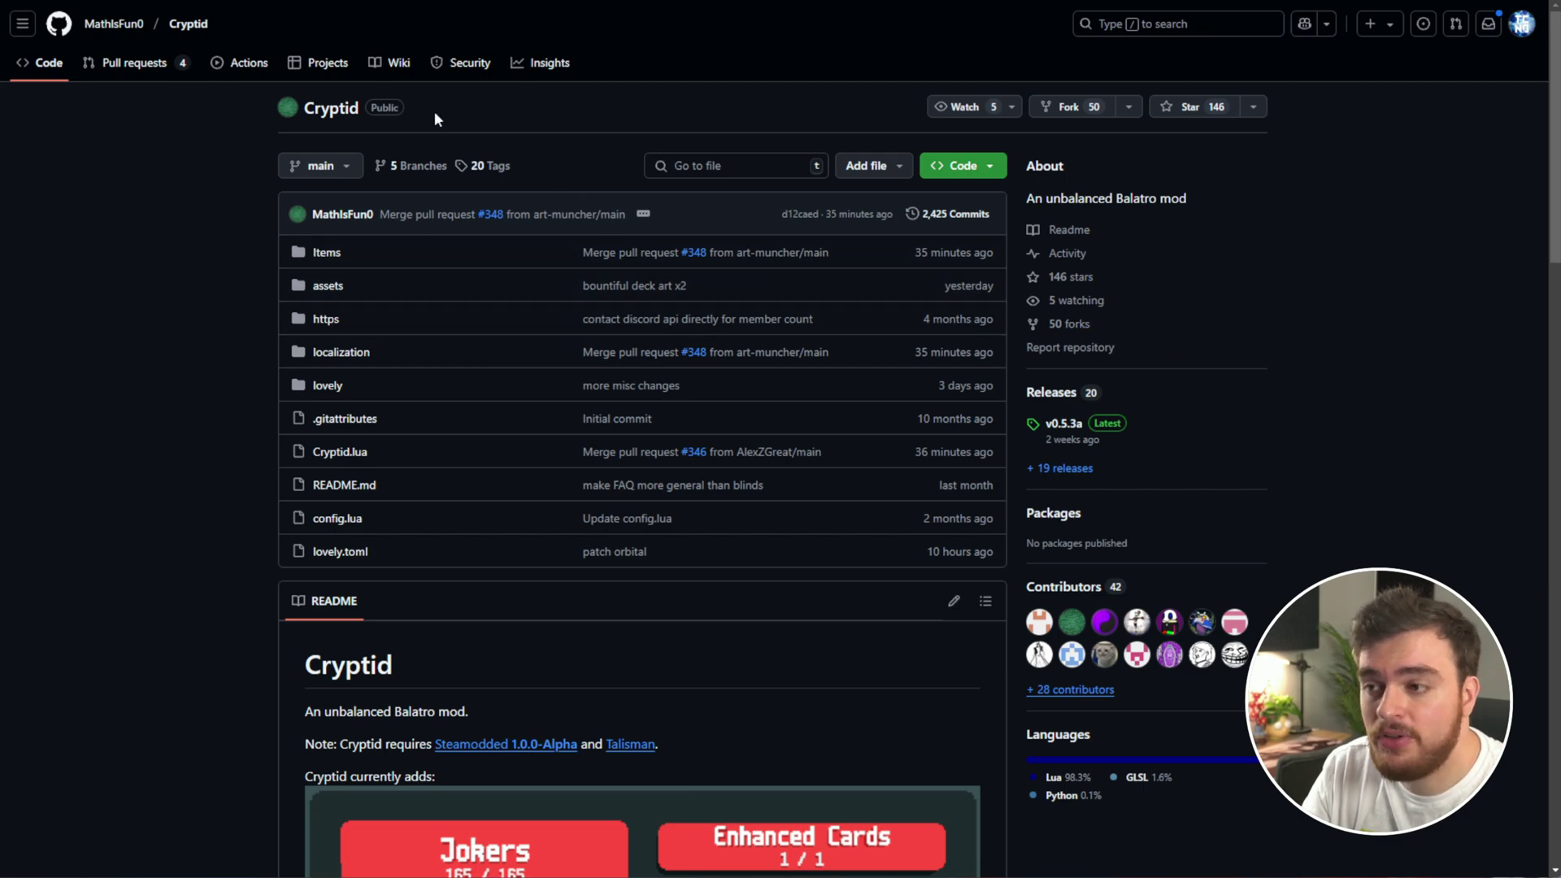
Read the Cryptid README, noting it requires Steamodded 1.0.0-Alpha and Talisman
{"action": "left_click_drag", "start_coordinate": [434, 111], "coordinate": [284, 109]}
{"action": "scroll", "coordinate": [479, 480], "scroll_direction": "down", "scroll_amount": 4}
{"action": "left_click_drag", "start_coordinate": [306, 419], "coordinate": [579, 411]}
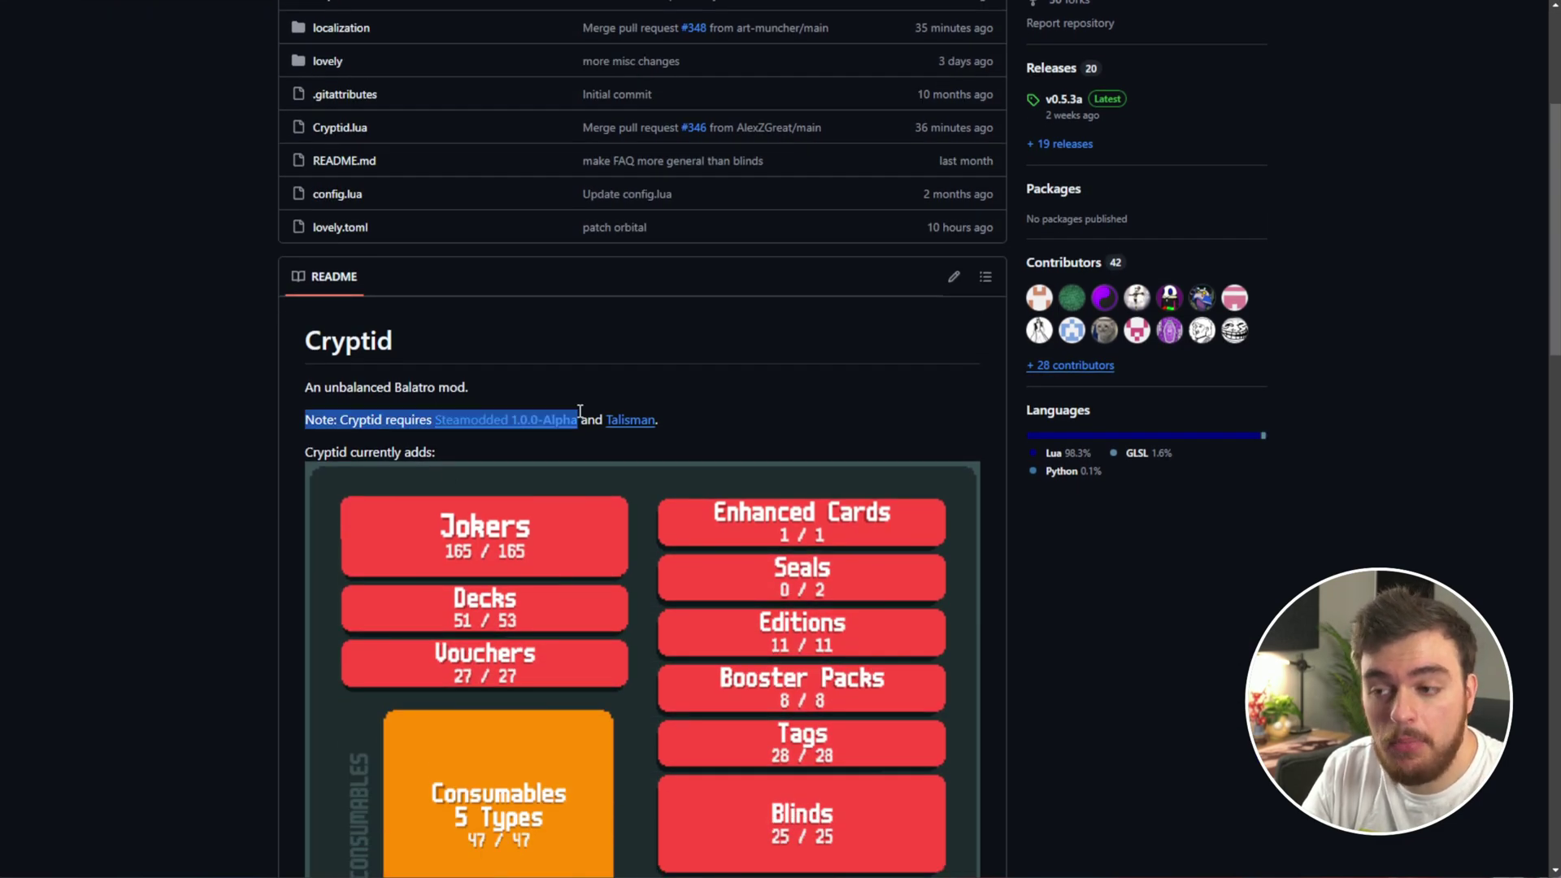
{"action": "left_click", "coordinate": [619, 391]}
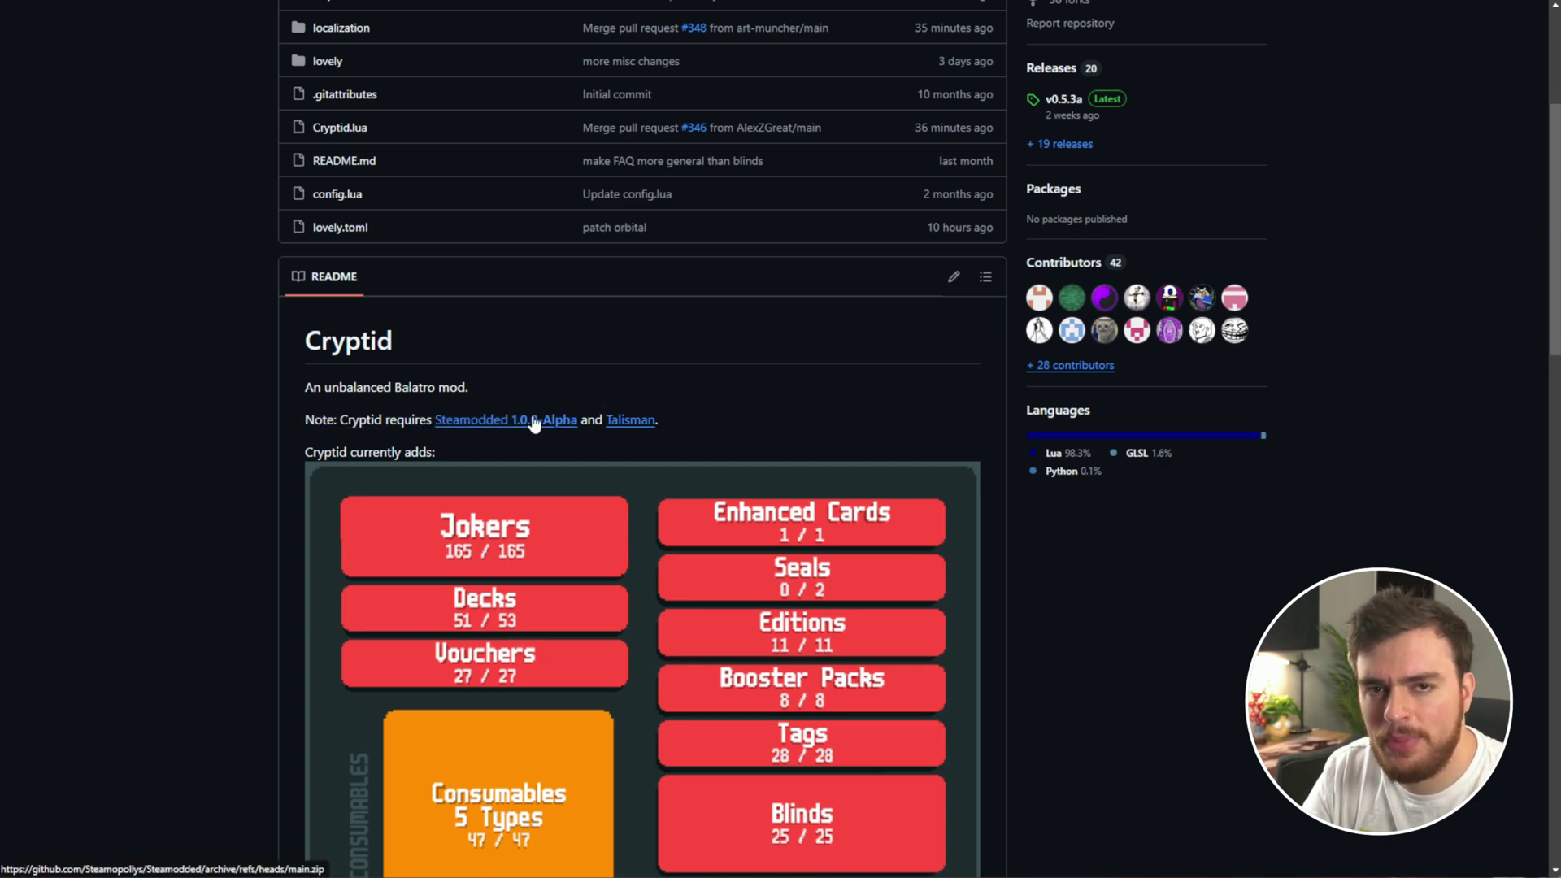
{"action": "scroll", "coordinate": [1003, 291], "scroll_direction": "up", "scroll_amount": 1}
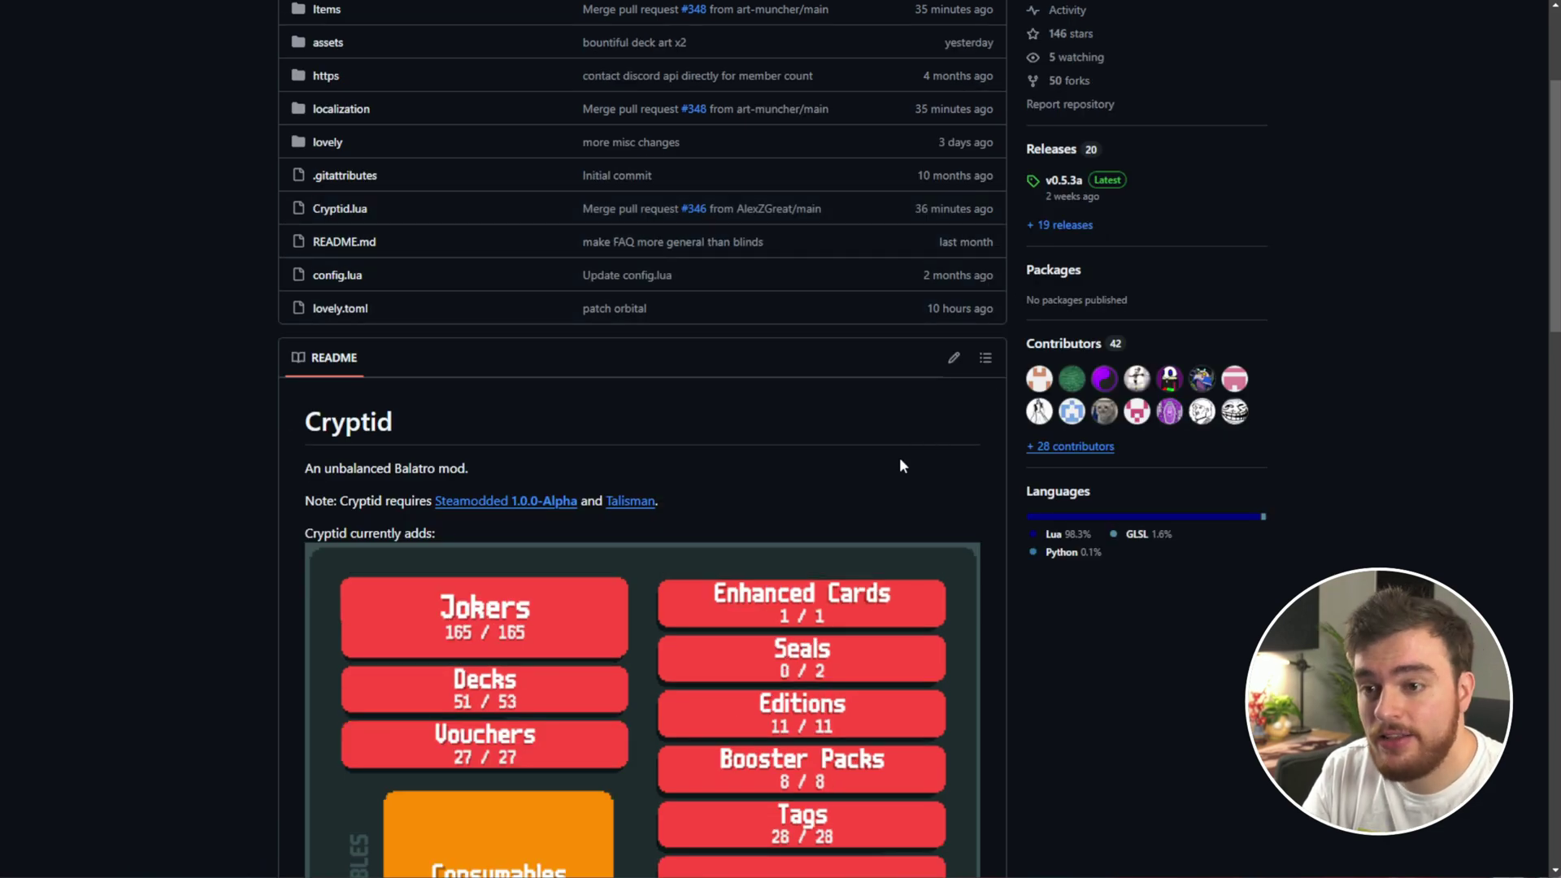
{"action": "scroll", "coordinate": [900, 459], "scroll_direction": "up", "scroll_amount": 1}
{"action": "scroll", "coordinate": [829, 400], "scroll_direction": "up", "scroll_amount": 1}
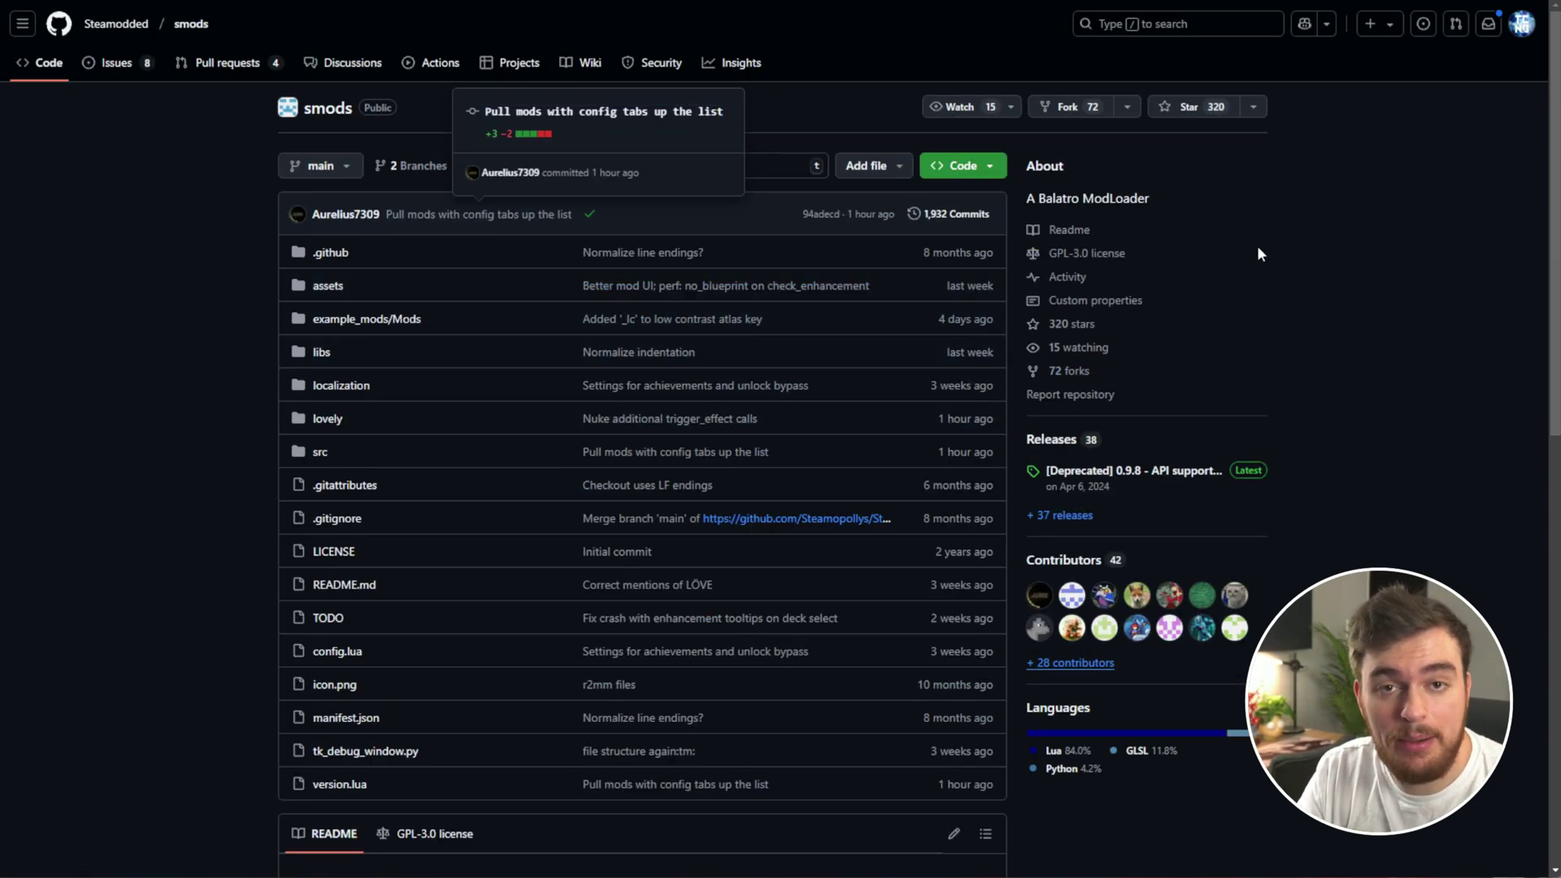
Review the smods repository description and open the deprecated 0.9.8 release page
{"action": "left_click_drag", "start_coordinate": [1166, 198], "coordinate": [1054, 236]}
{"action": "left_click", "coordinate": [1169, 216]}
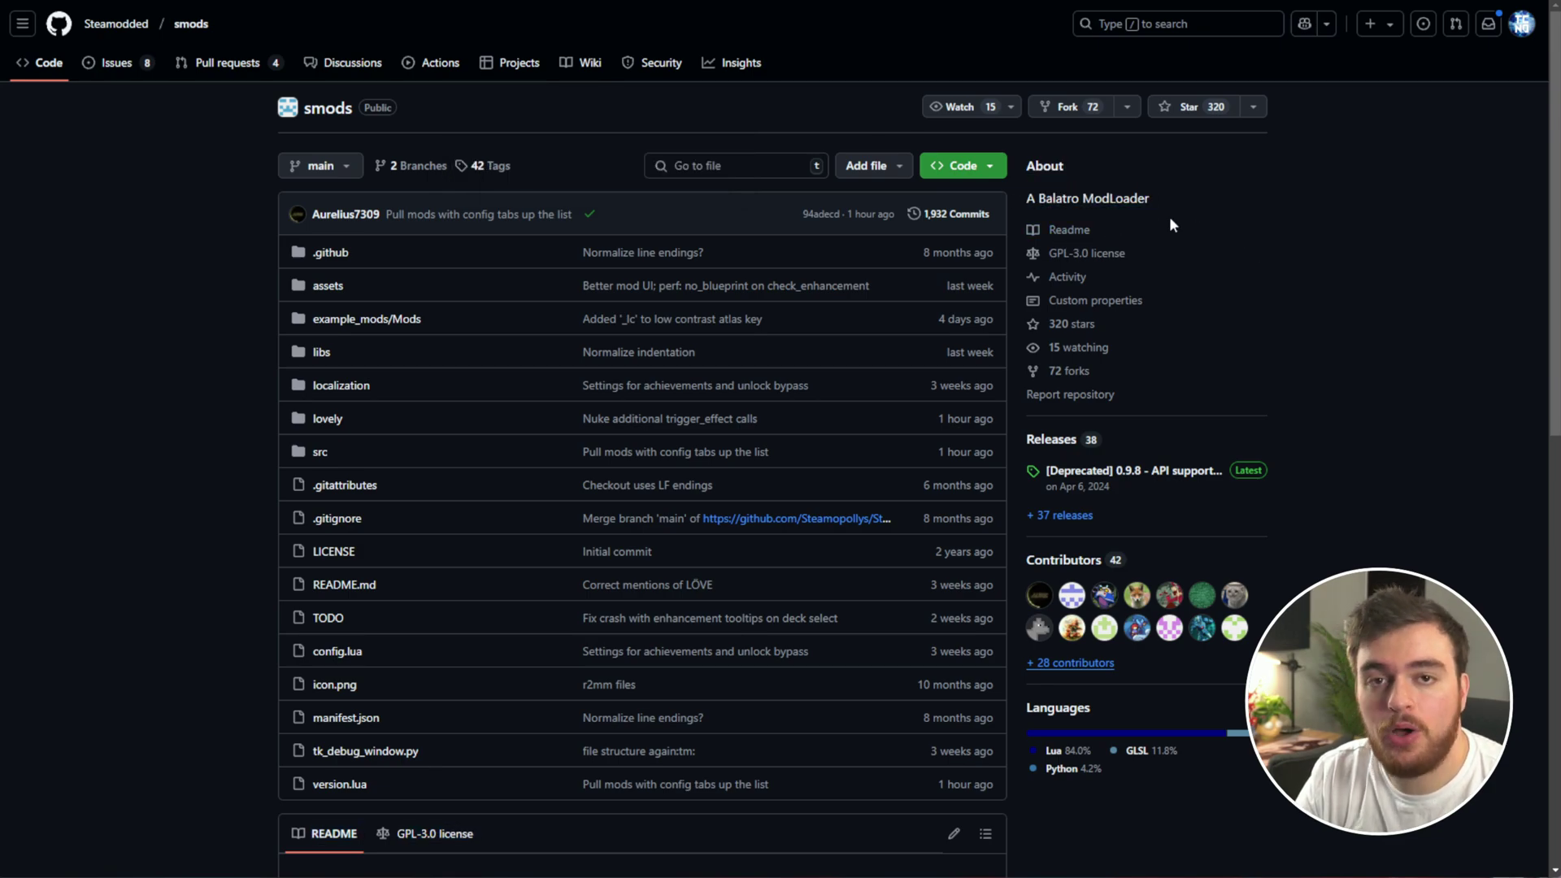
{"action": "scroll", "coordinate": [1171, 240], "scroll_direction": "down", "scroll_amount": 2}
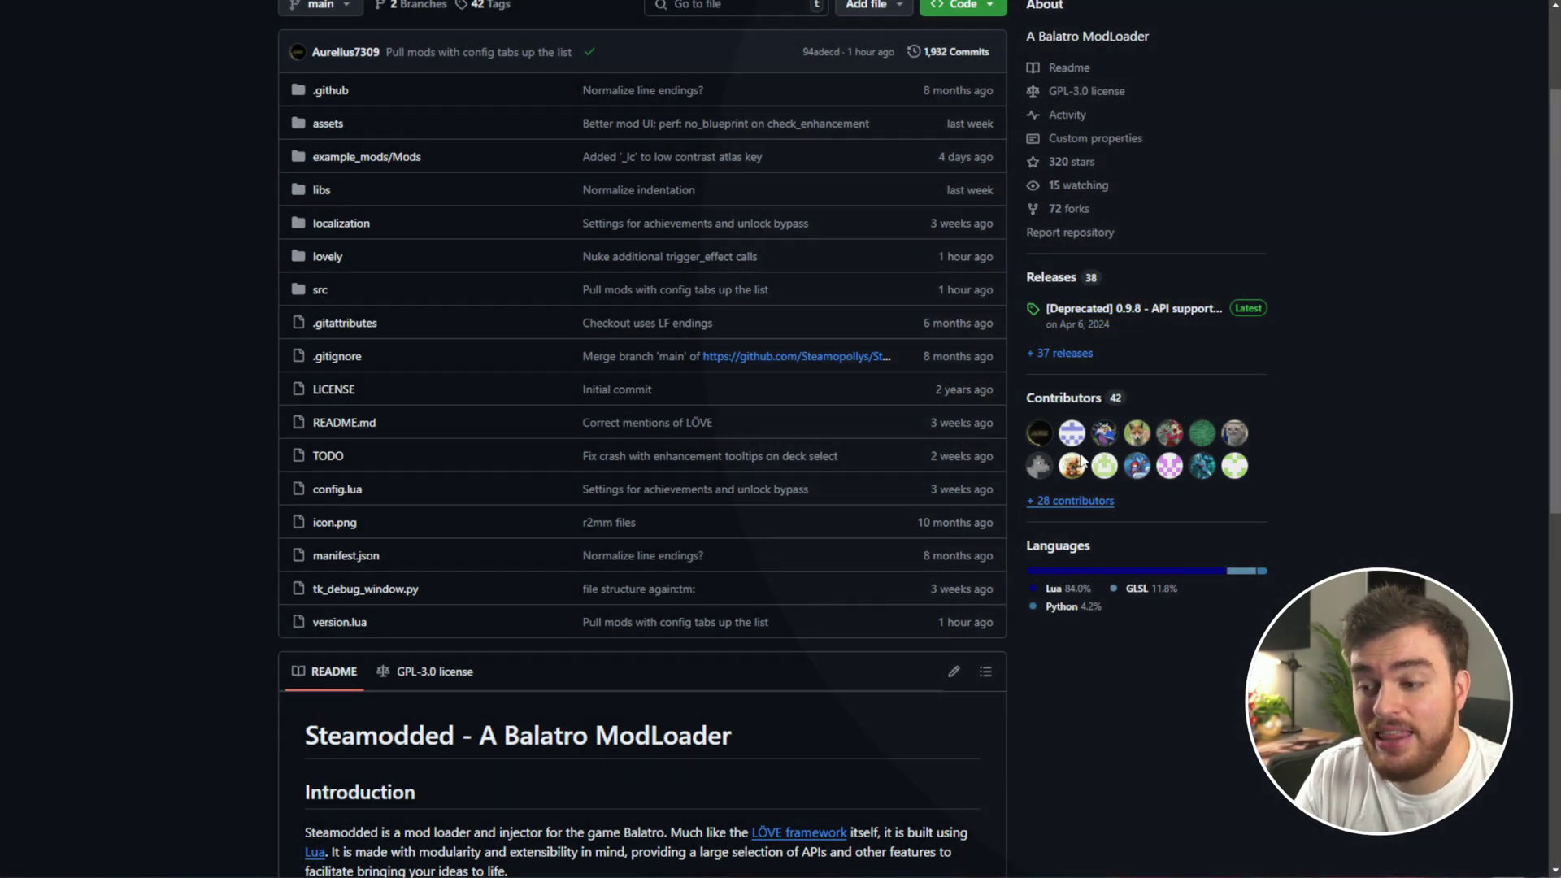
{"action": "left_click", "coordinate": [1106, 318]}
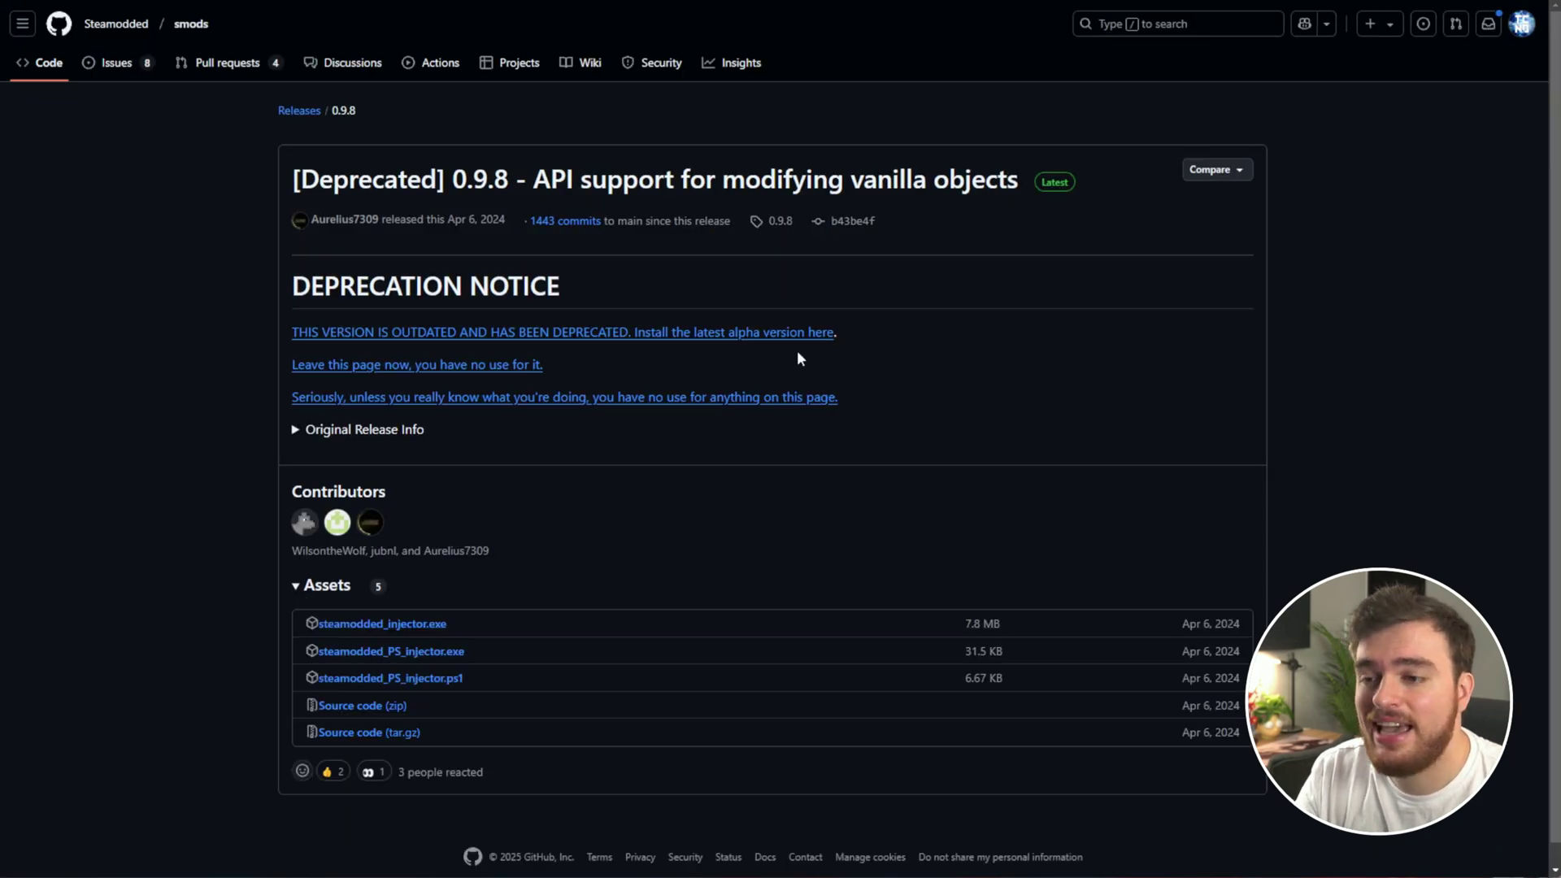
Follow the latest alpha link to the Steamodded install guide and find the %AppData%/Balatro path
{"action": "left_click", "coordinate": [756, 333]}
{"action": "scroll", "coordinate": [875, 209], "scroll_direction": "down", "scroll_amount": 7}
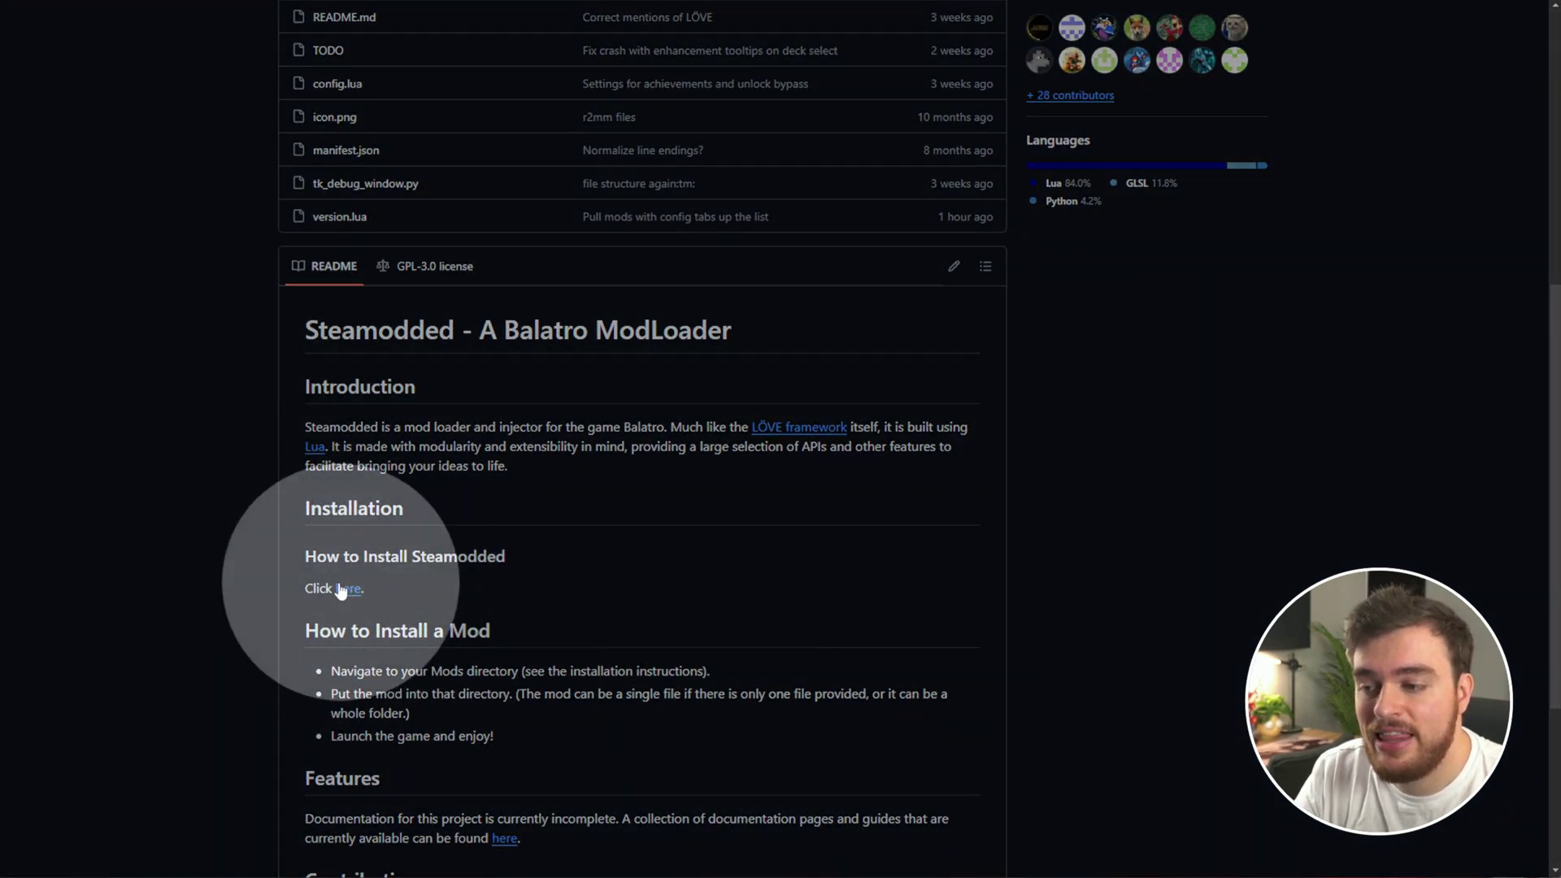
{"action": "left_click", "coordinate": [348, 590]}
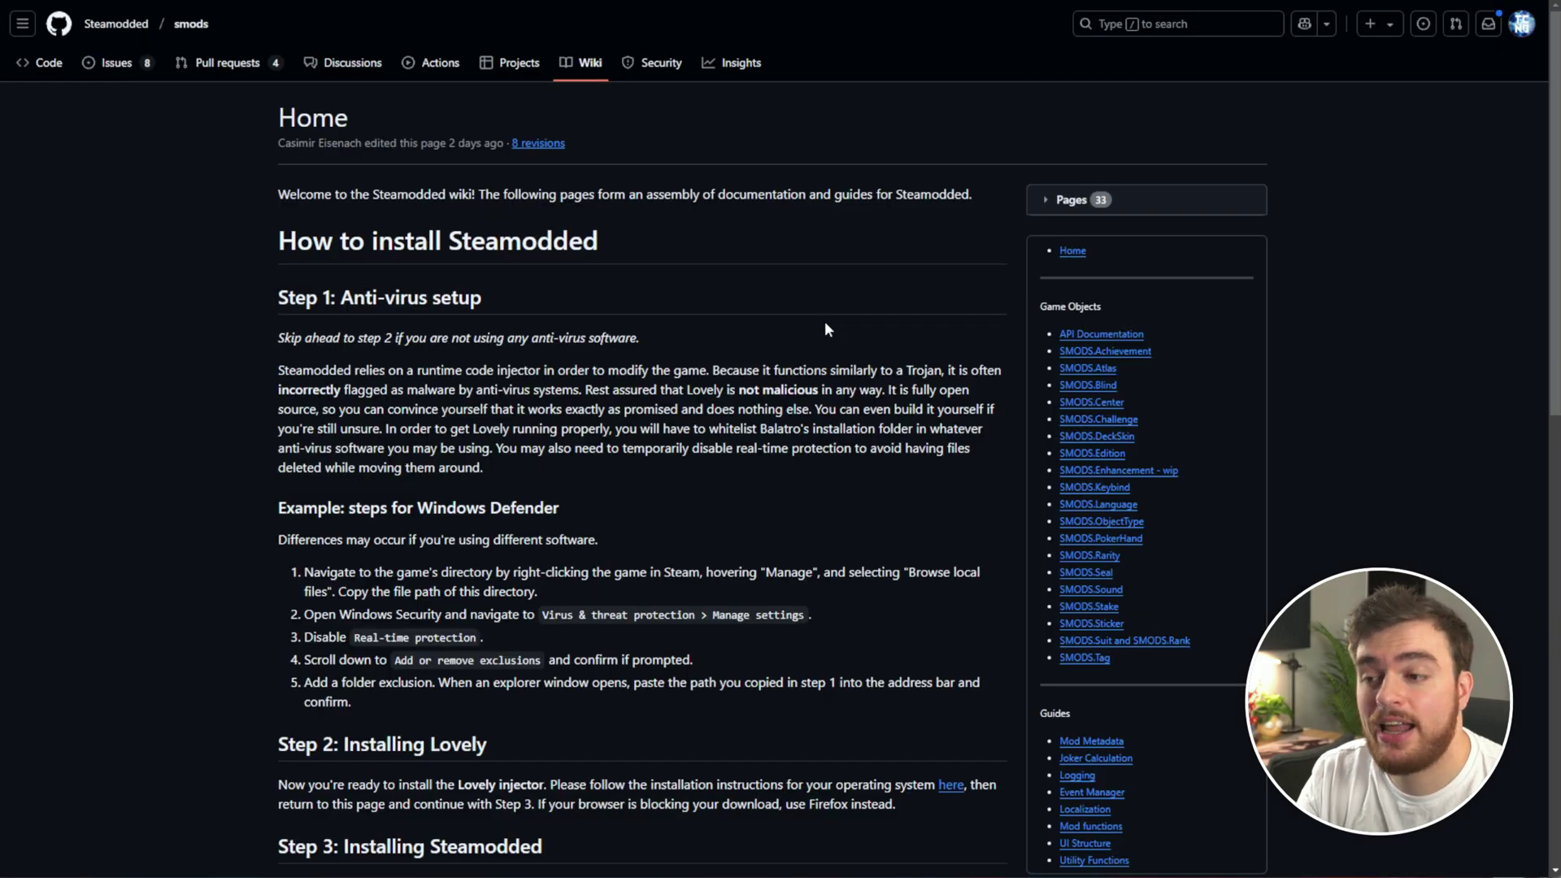
{"action": "scroll", "coordinate": [825, 323], "scroll_direction": "down", "scroll_amount": 6}
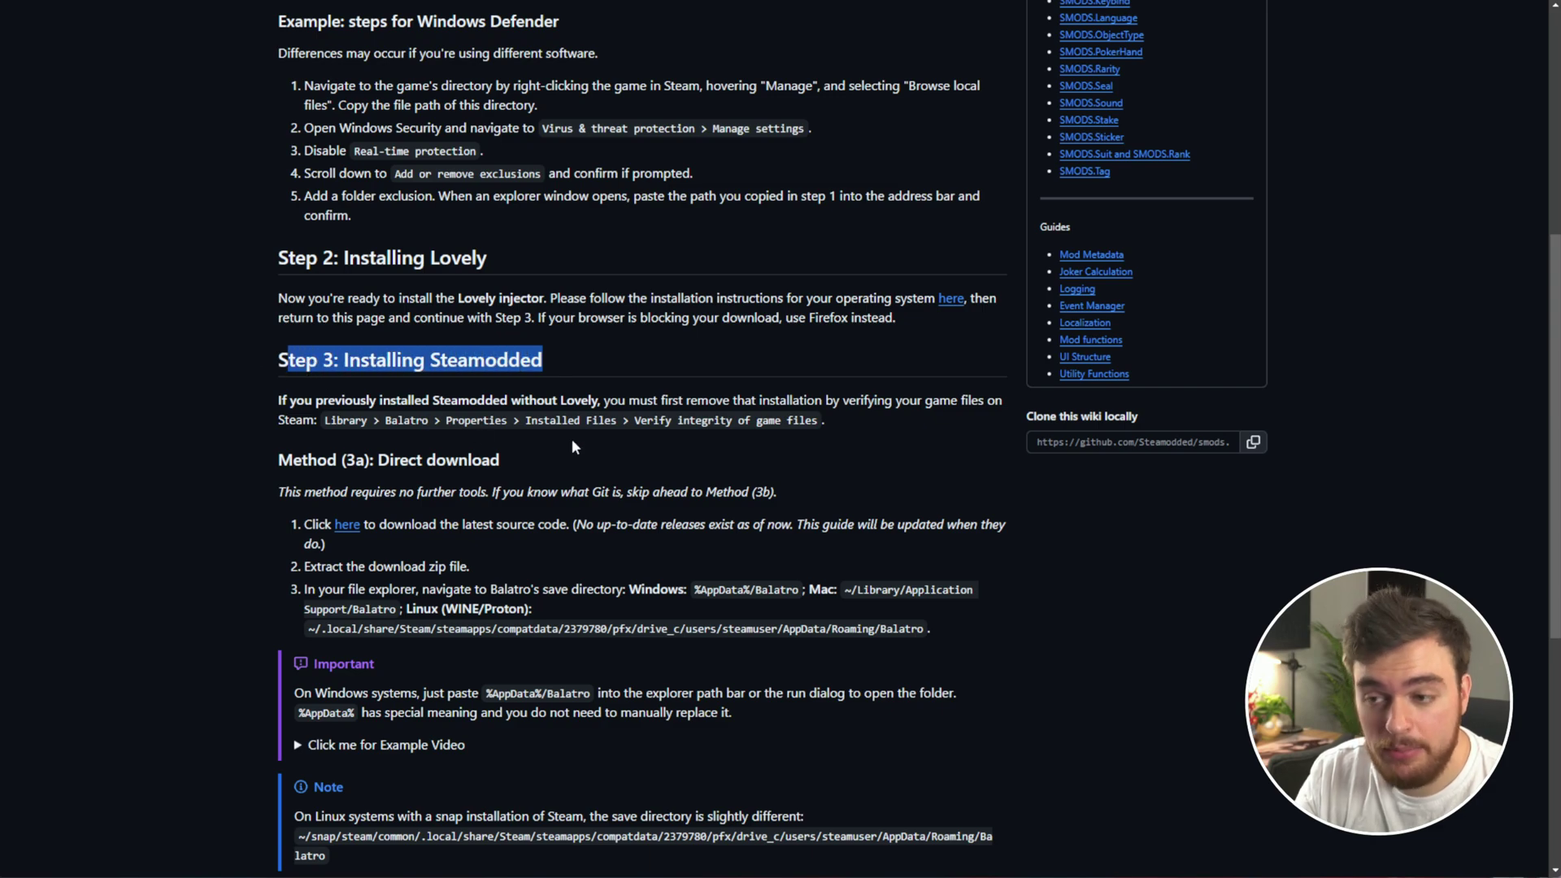
{"action": "scroll", "coordinate": [572, 437], "scroll_direction": "down", "scroll_amount": 2}
{"action": "scroll", "coordinate": [691, 398], "scroll_direction": "down", "scroll_amount": 1}
{"action": "left_click_drag", "start_coordinate": [802, 347], "coordinate": [694, 347]}
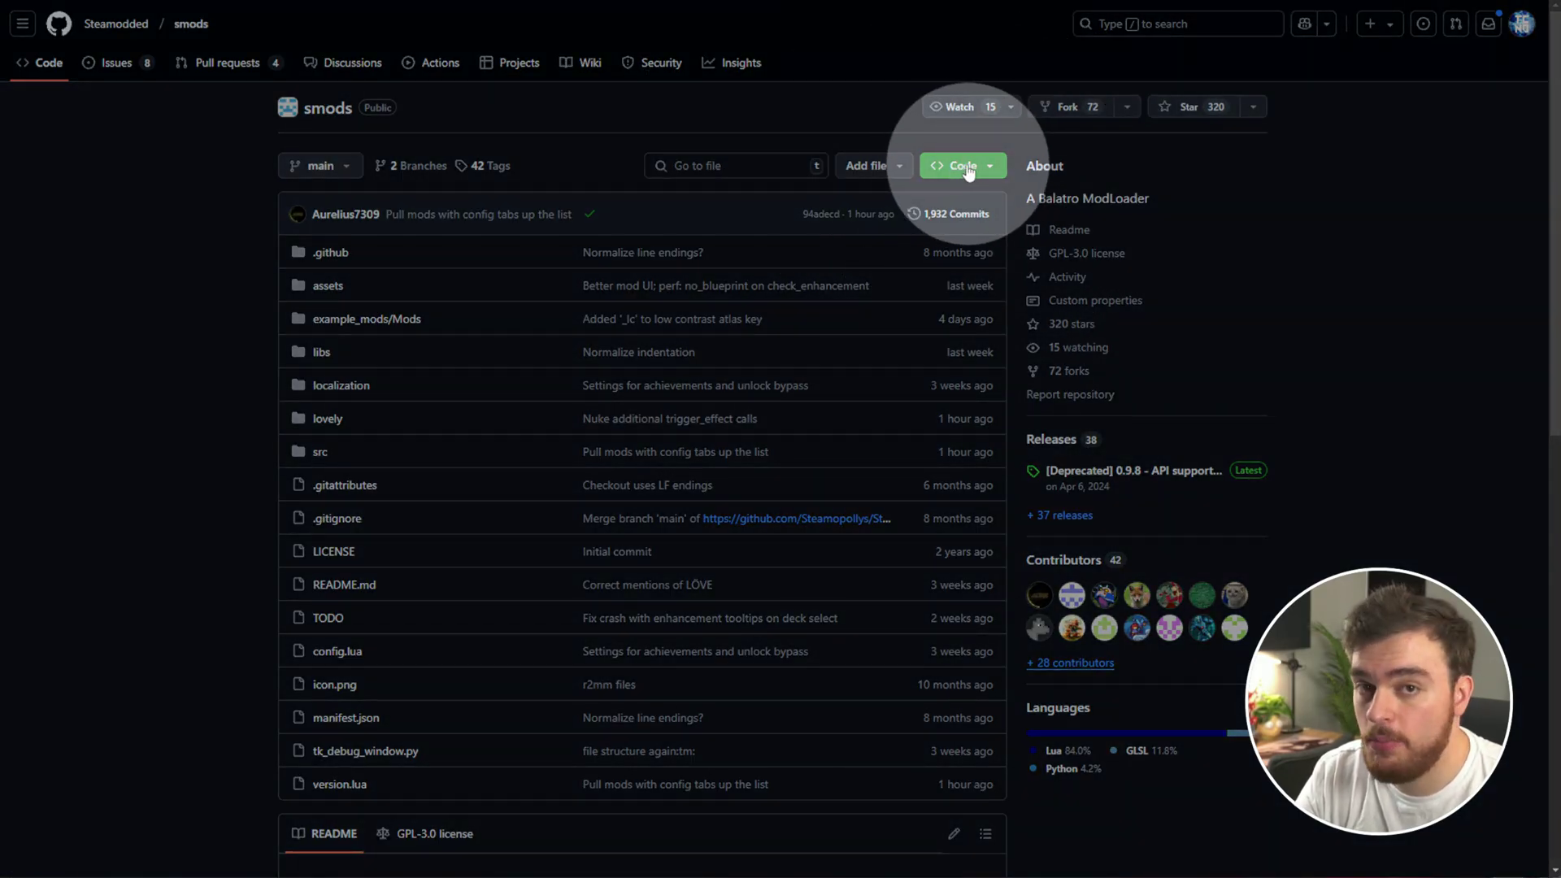
Download the smods repository source as a ZIP from the Code menu
{"action": "left_click", "coordinate": [971, 168]}
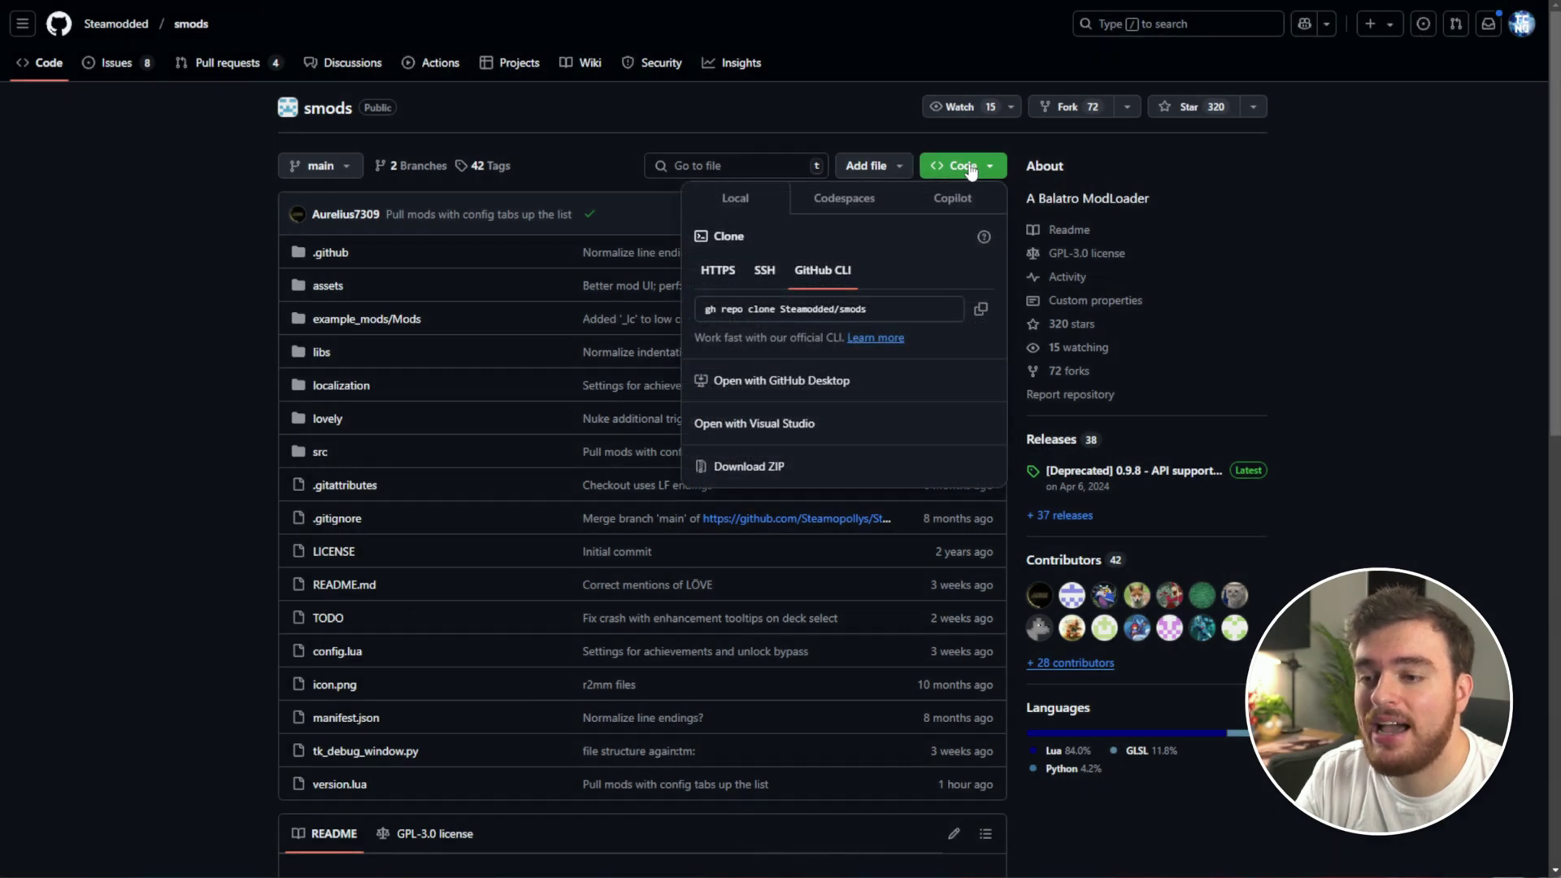
{"action": "left_click", "coordinate": [749, 466]}
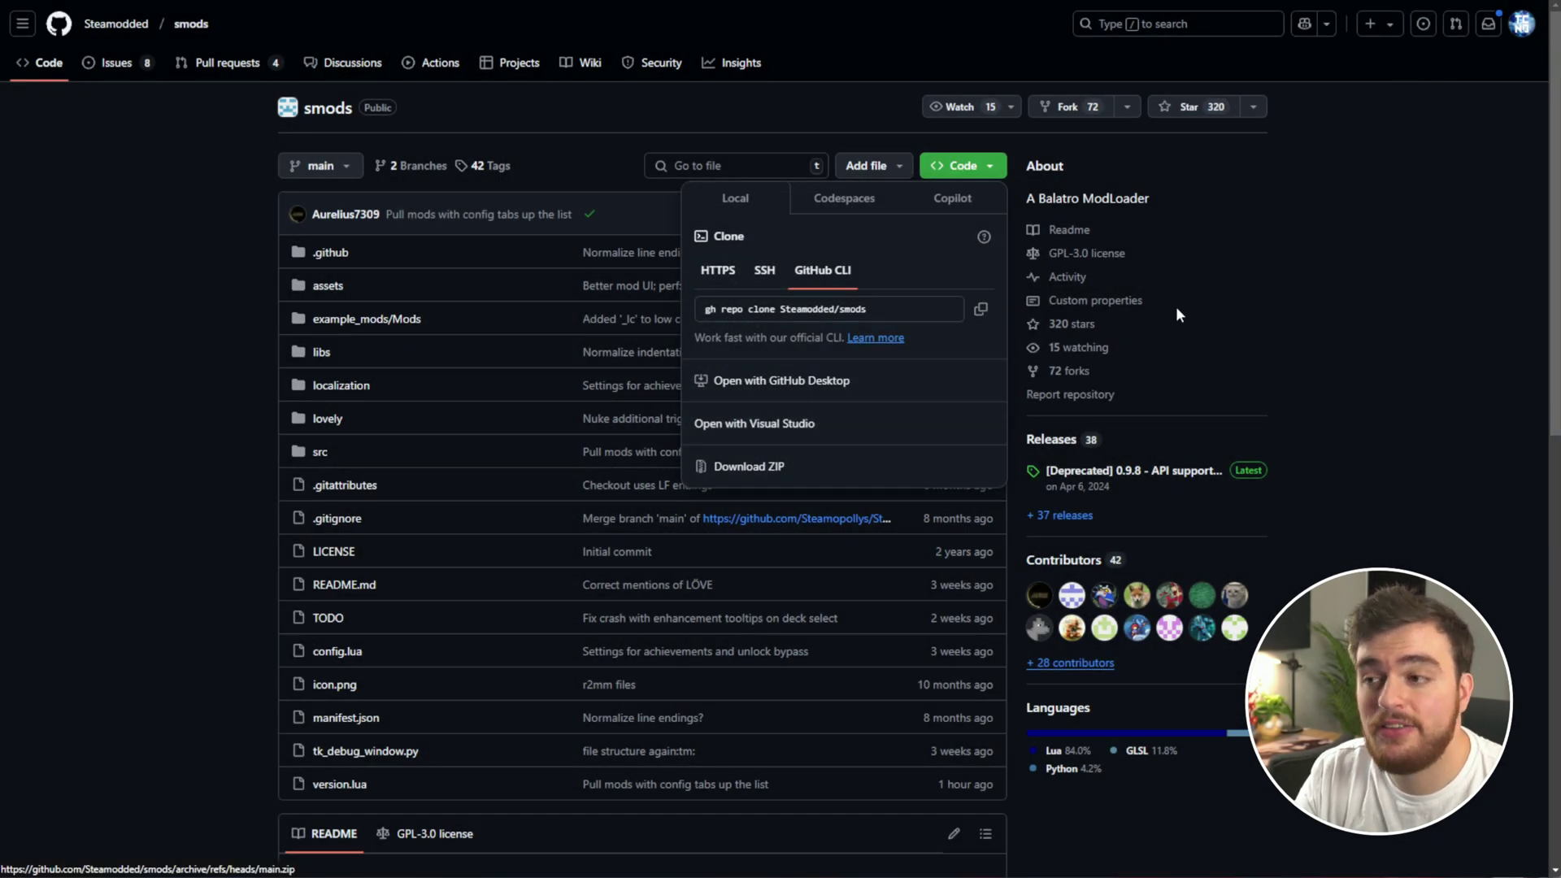
{"action": "left_click", "coordinate": [1263, 188]}
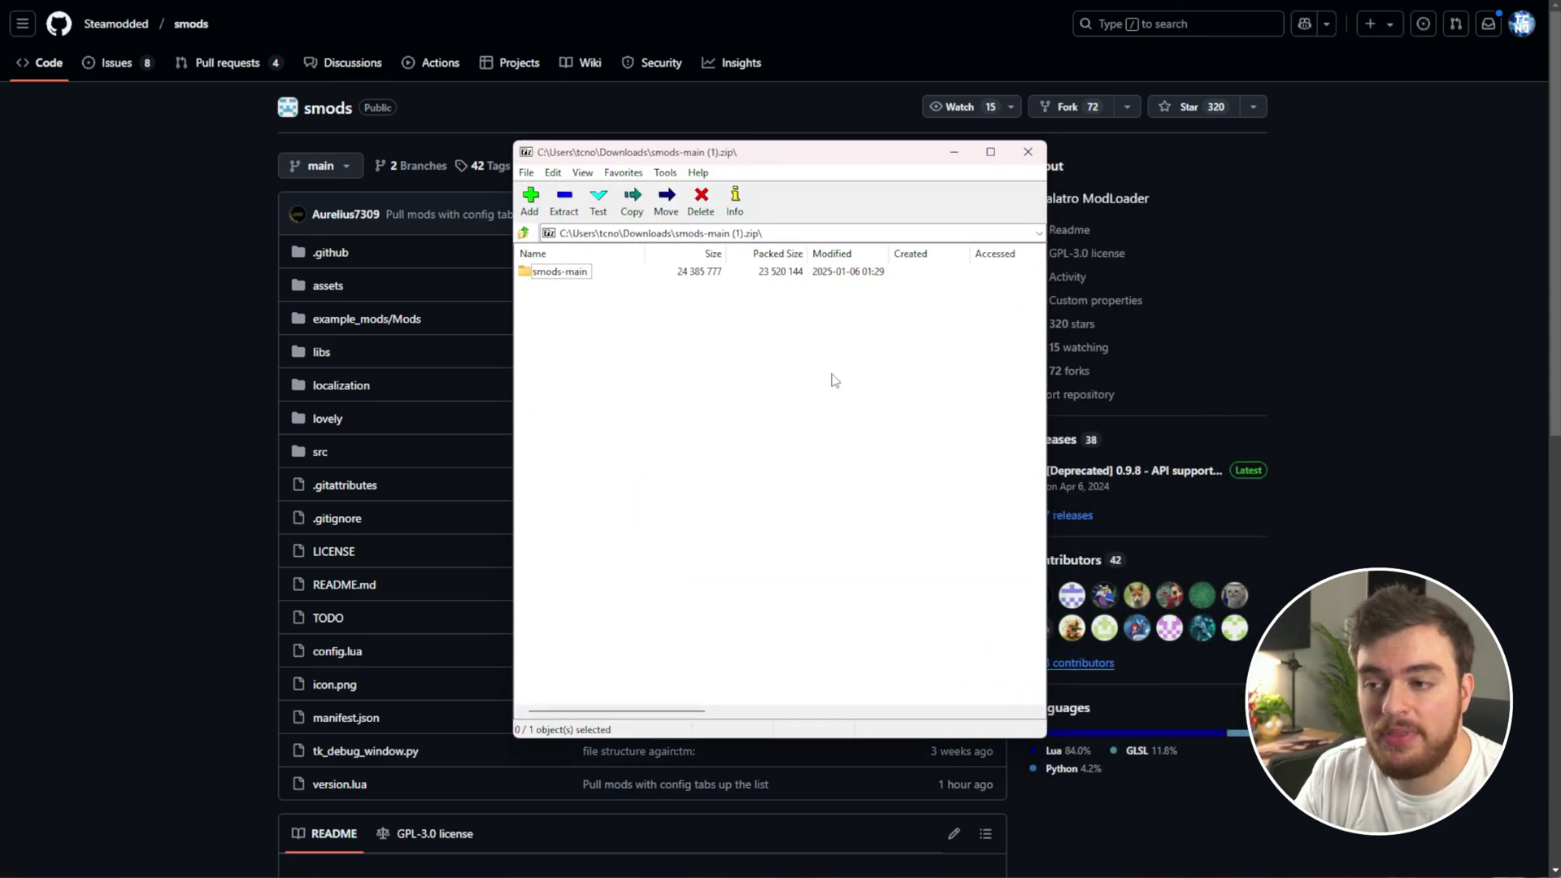
Drag the smods-main folder from the archive into the Balatro Mods folder
{"action": "double_click", "coordinate": [543, 273]}
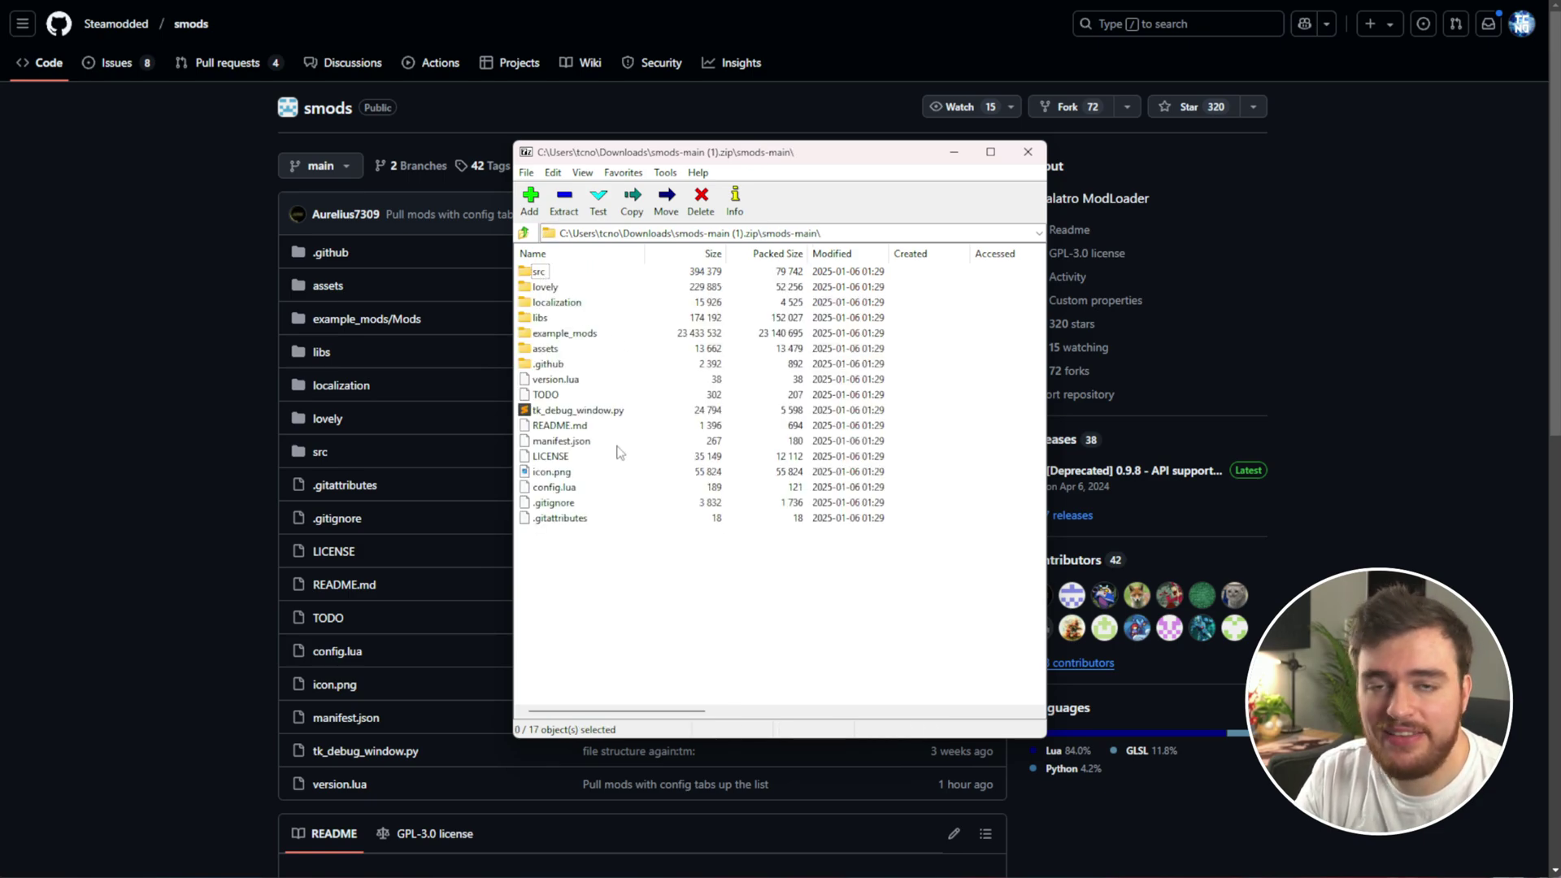
{"action": "key", "text": "BackSpace"}
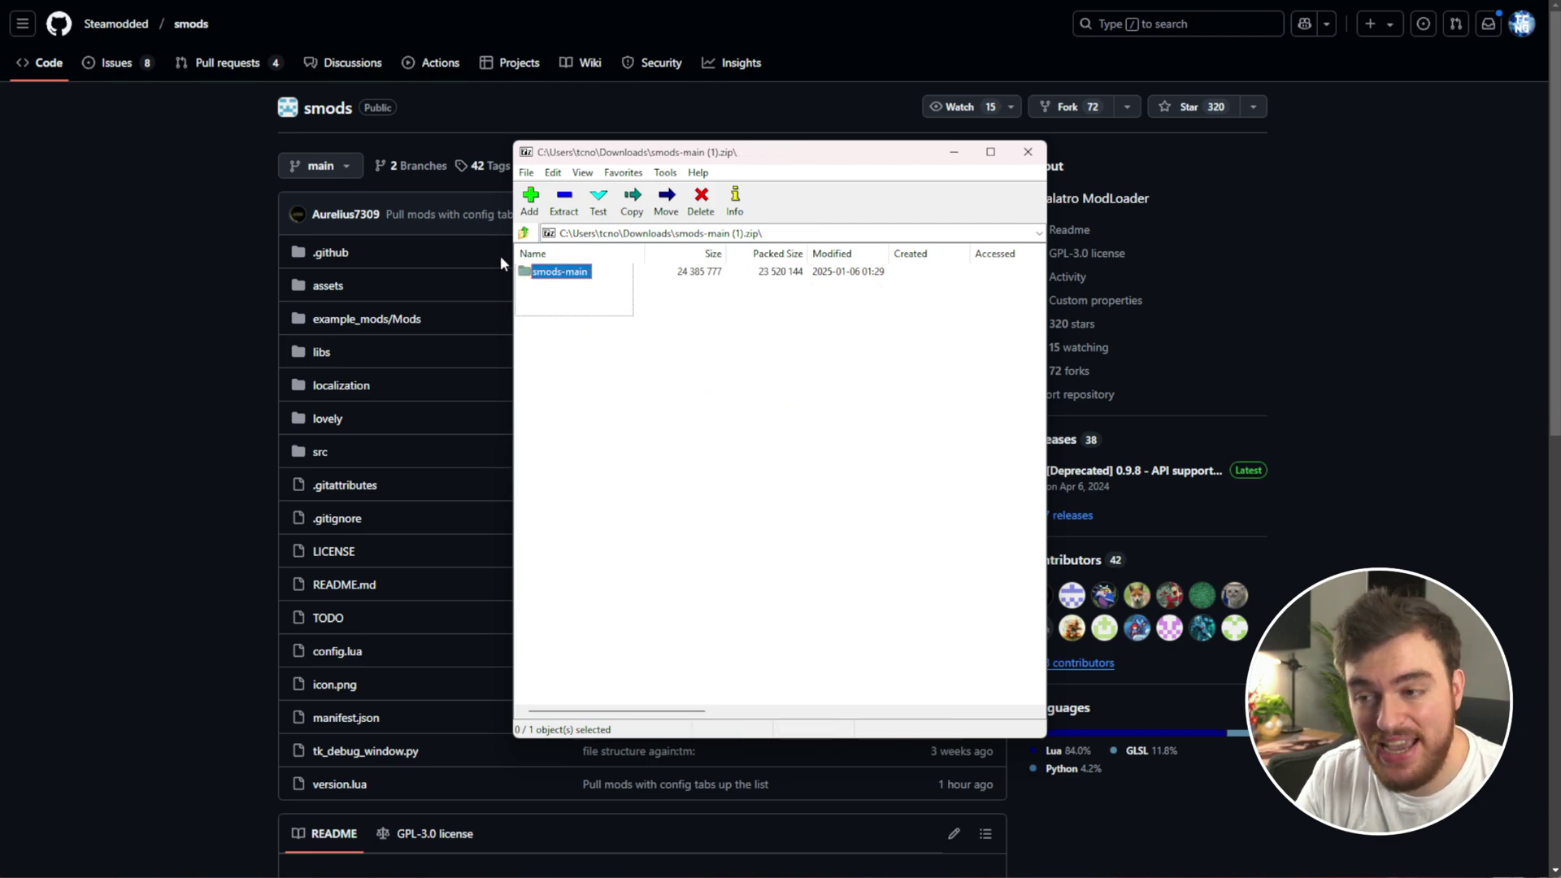
{"action": "key", "text": "alt+Tab"}
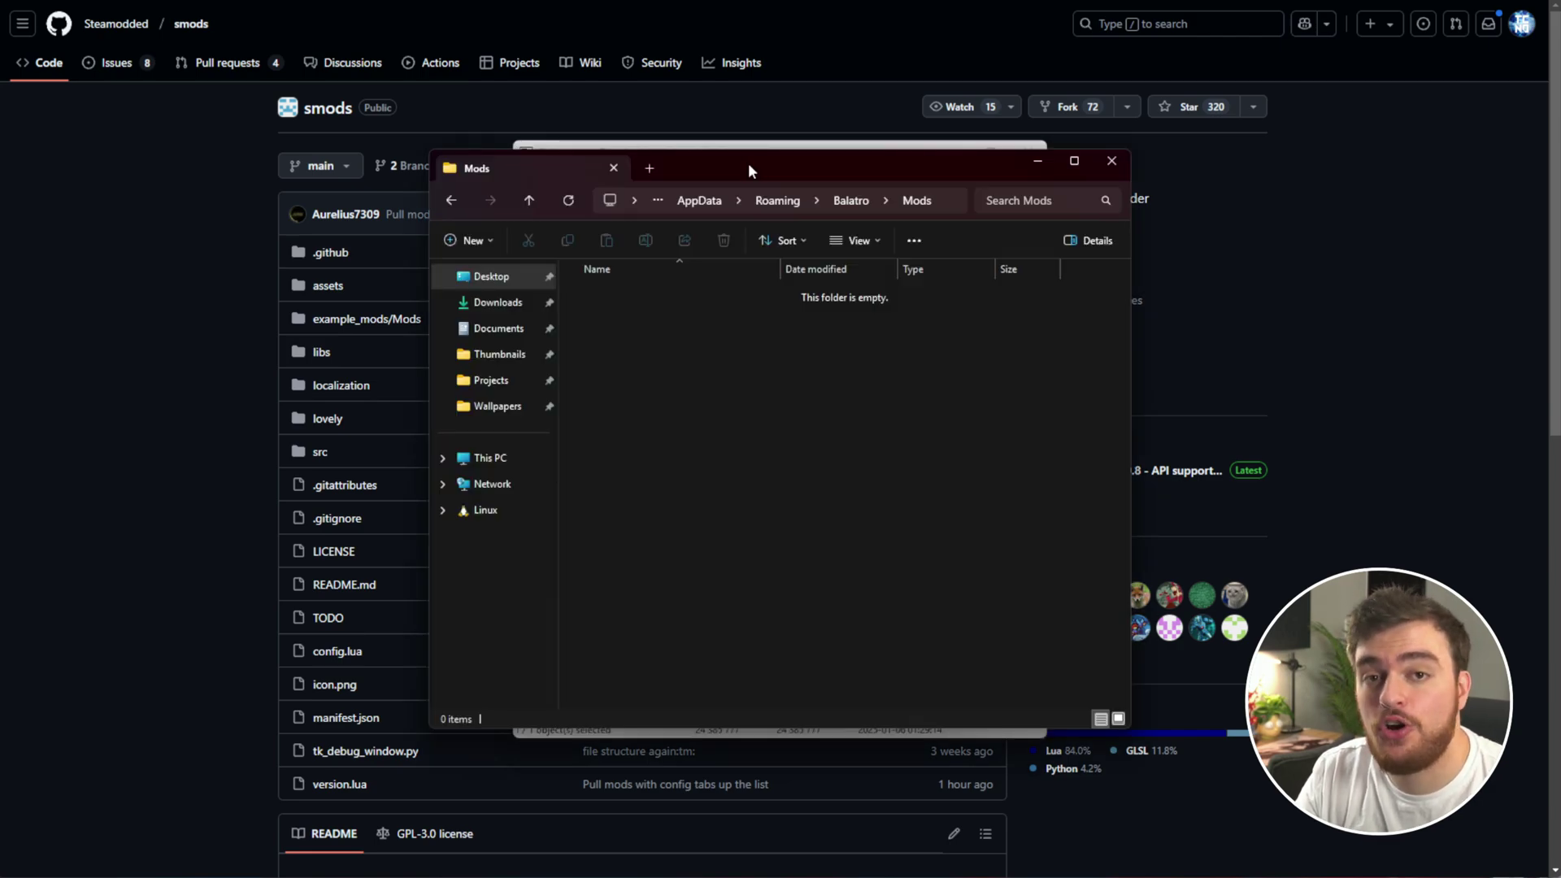
{"action": "left_click_drag", "start_coordinate": [748, 162], "coordinate": [606, 155]}
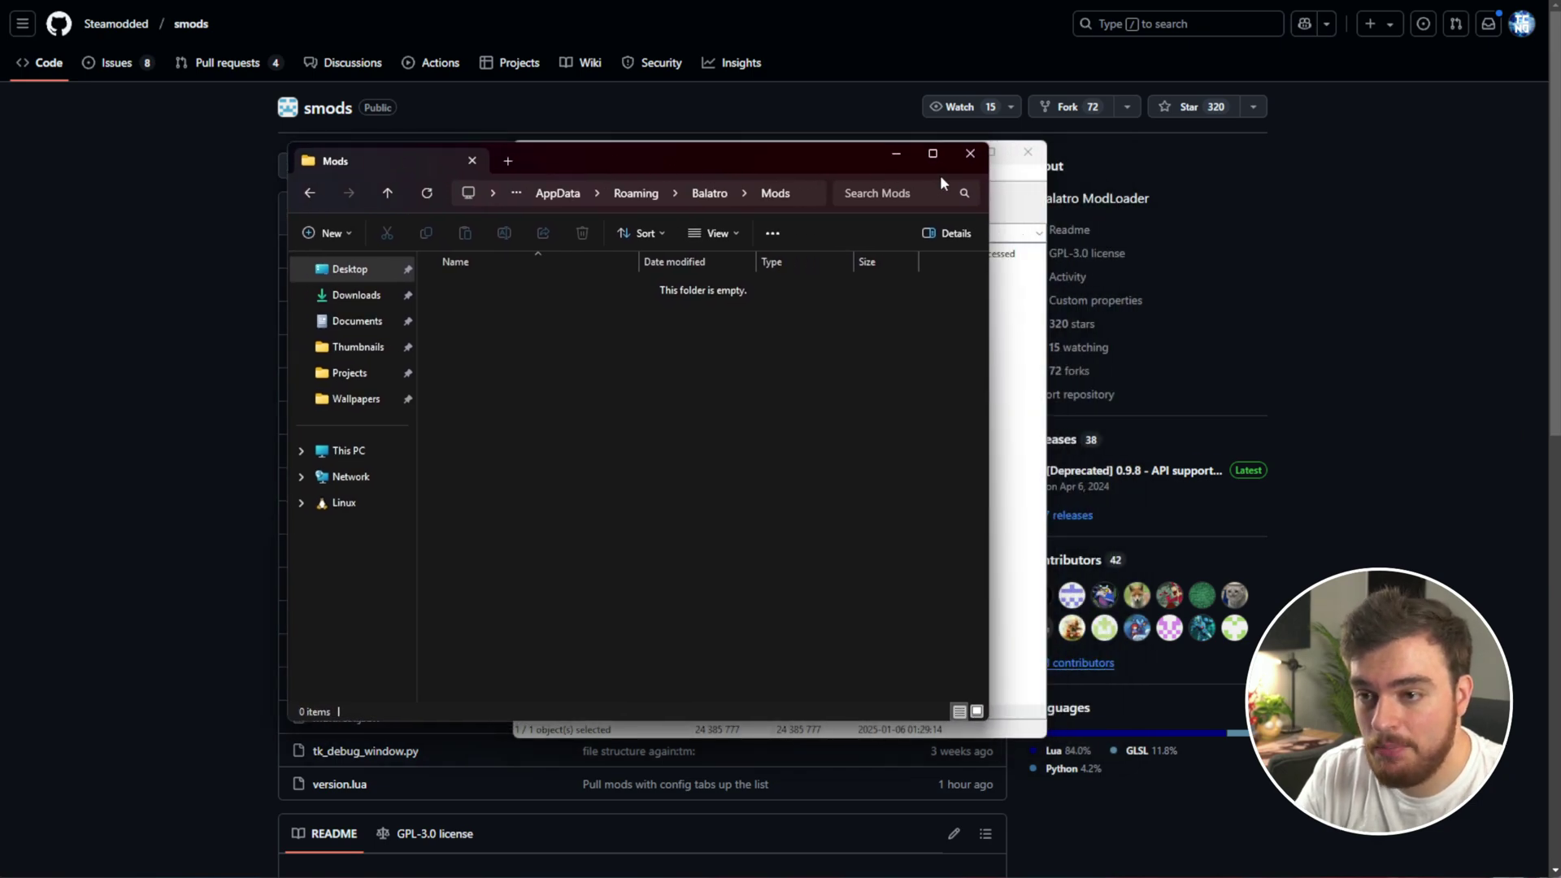
{"action": "left_click_drag", "start_coordinate": [857, 163], "coordinate": [1085, 139]}
{"action": "left_click_drag", "start_coordinate": [795, 242], "coordinate": [630, 344]}
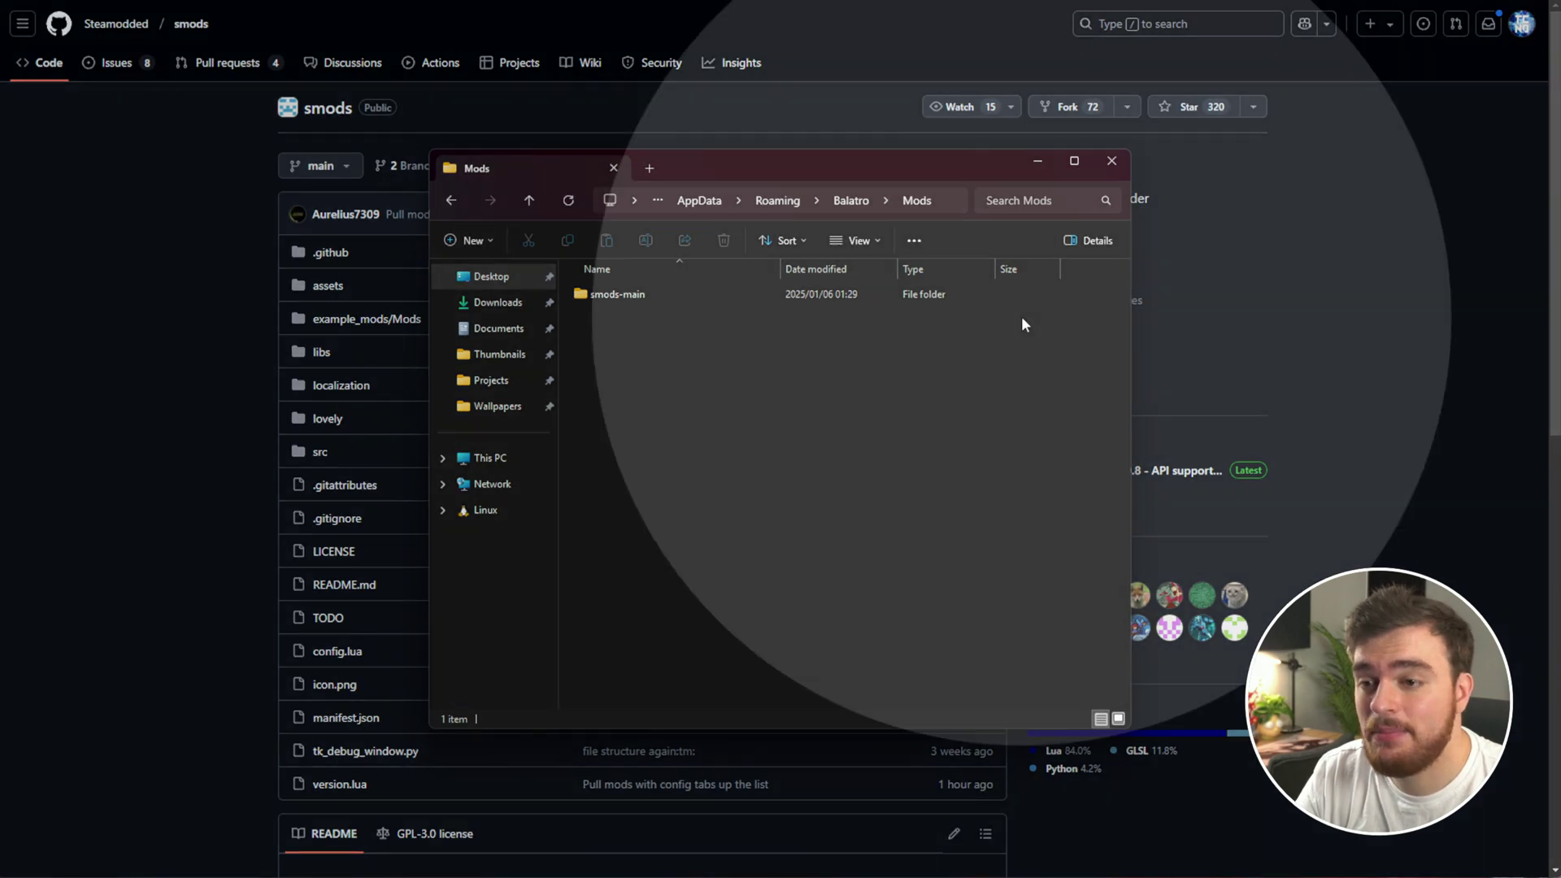
Browse to %AppData%\Balatro and open Mods to confirm smods-main is there
{"action": "left_click", "coordinate": [948, 201]}
{"action": "type", "text": "%A"}
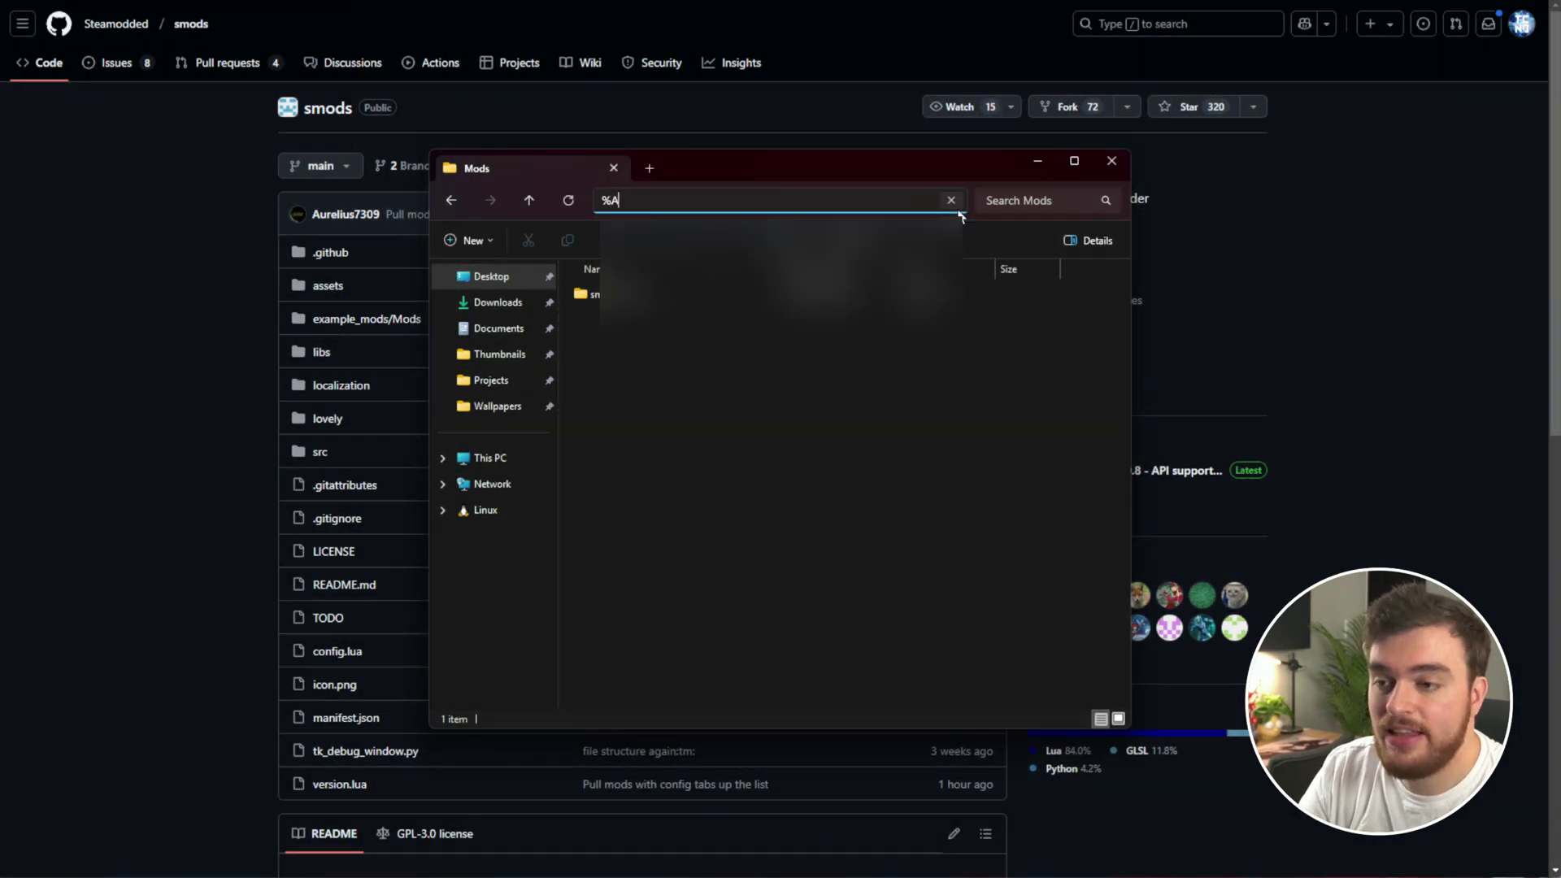
{"action": "type", "text": "ppData%\\Balatro"}
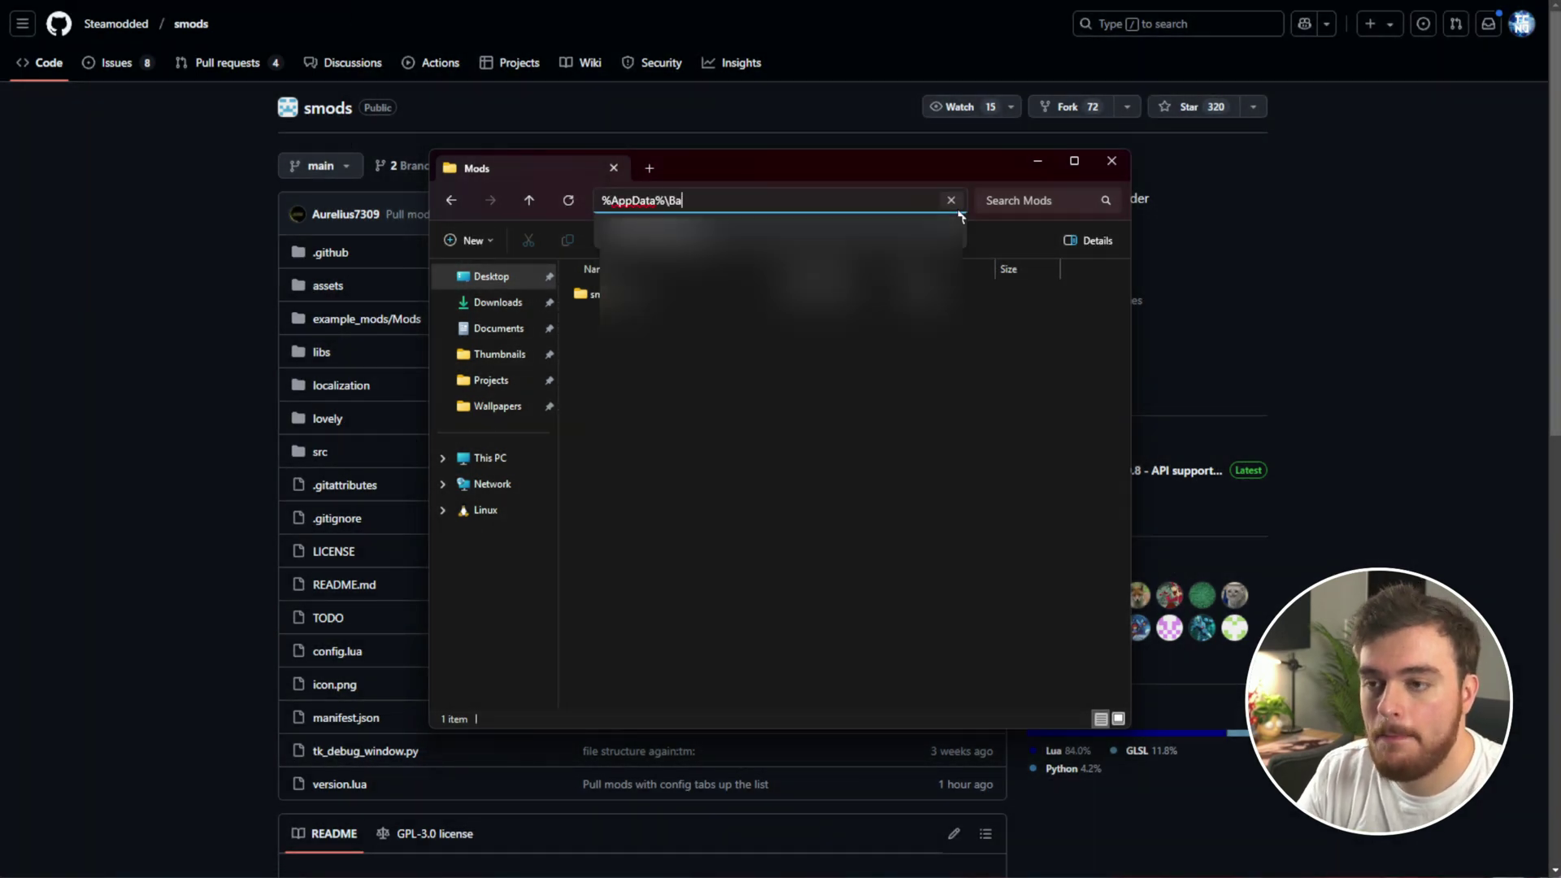
{"action": "key", "text": "Return"}
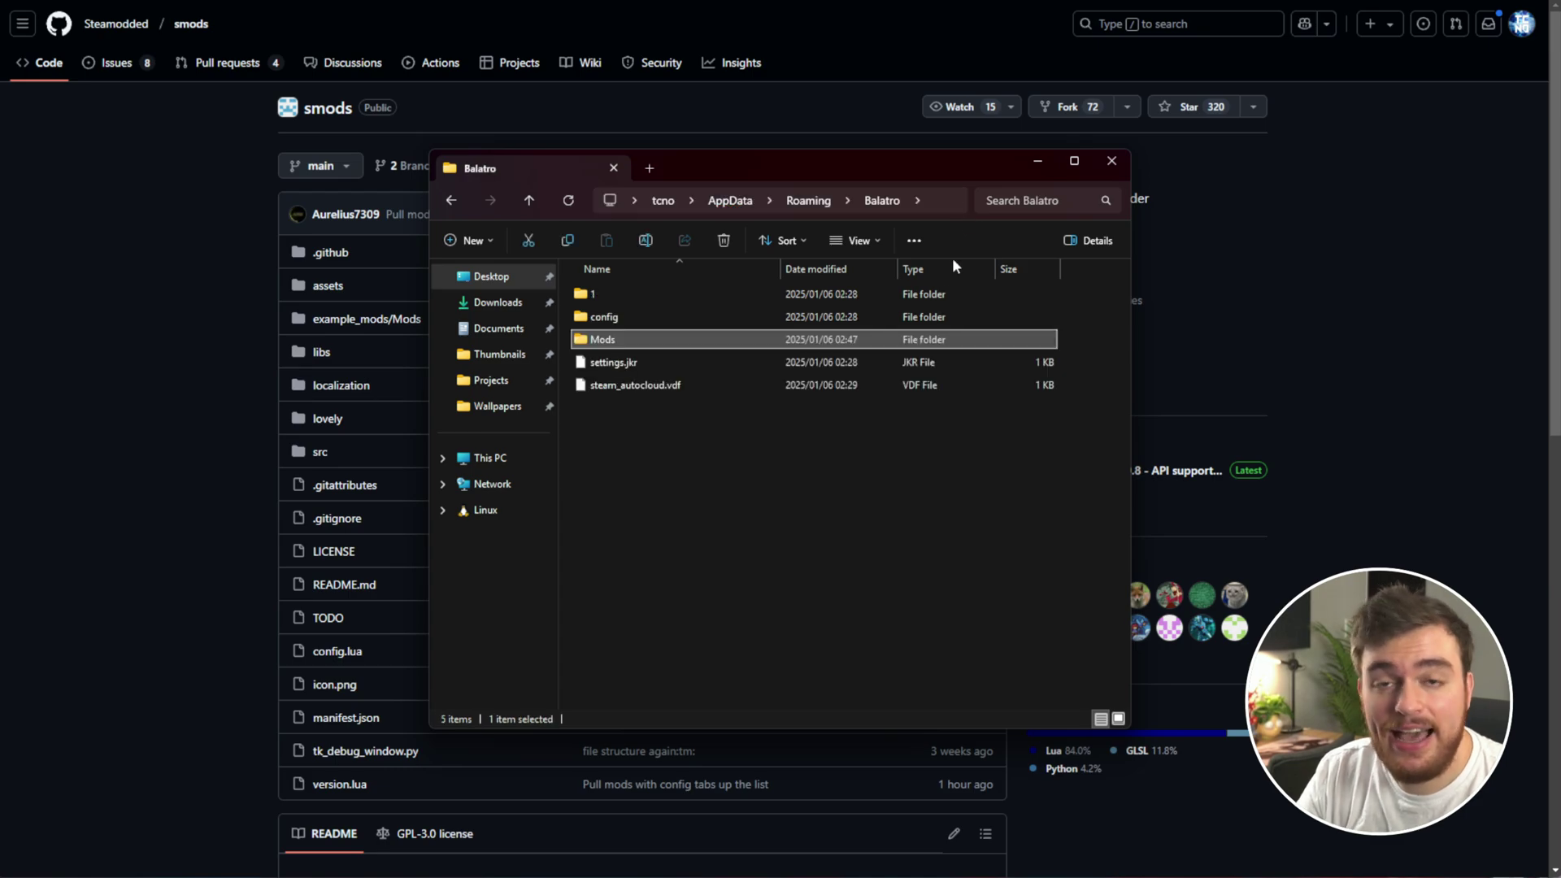
{"action": "double_click", "coordinate": [705, 340]}
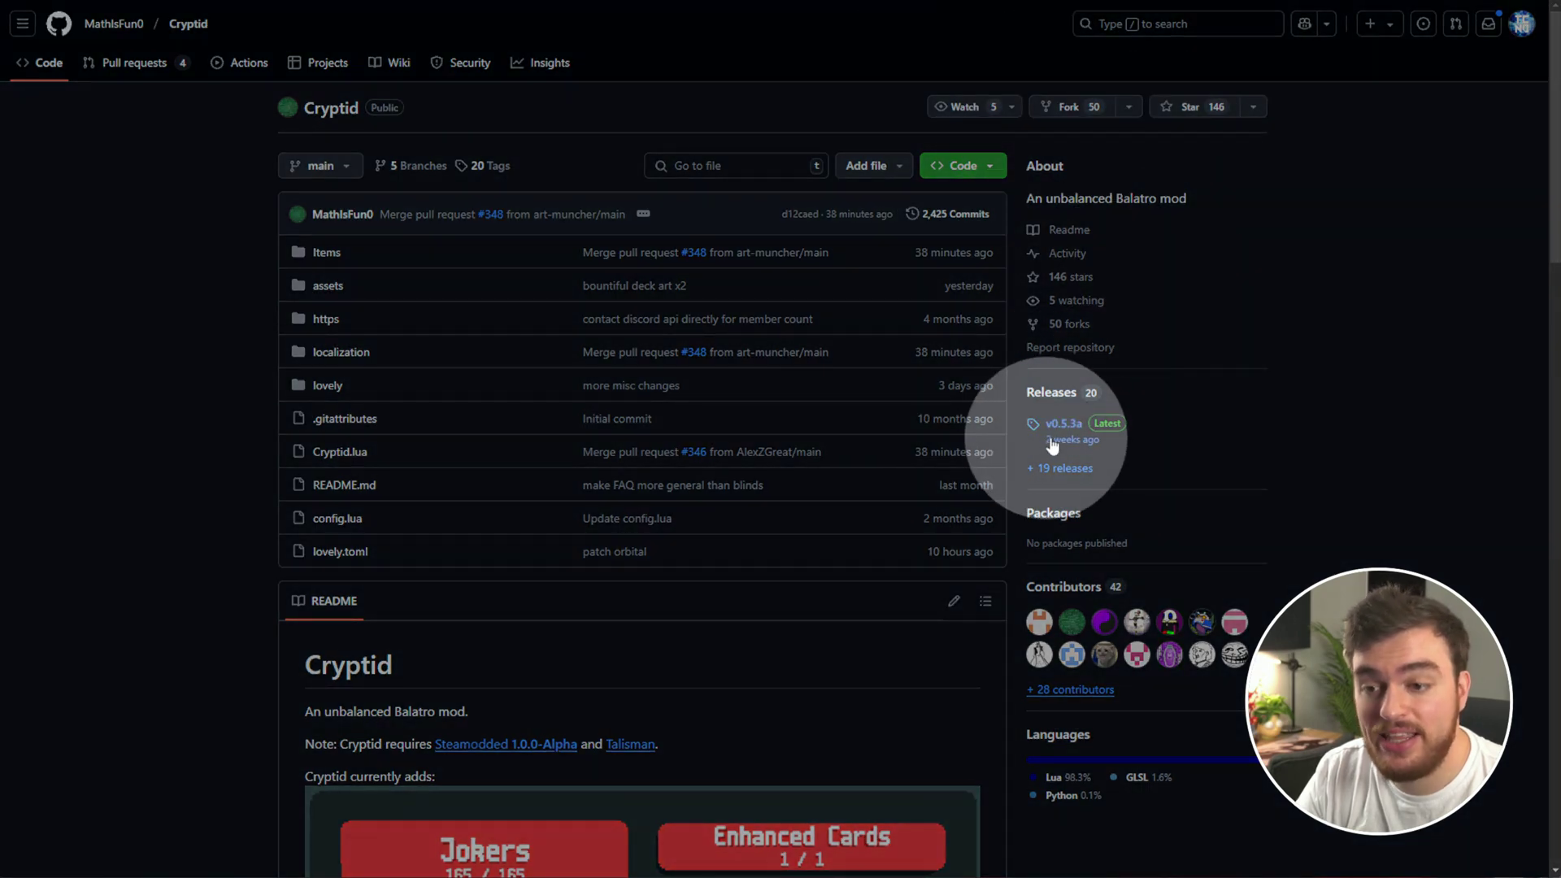
Open the Cryptid v0.5.3a release and check the linked Talisman repository's description
{"action": "left_click", "coordinate": [1064, 425]}
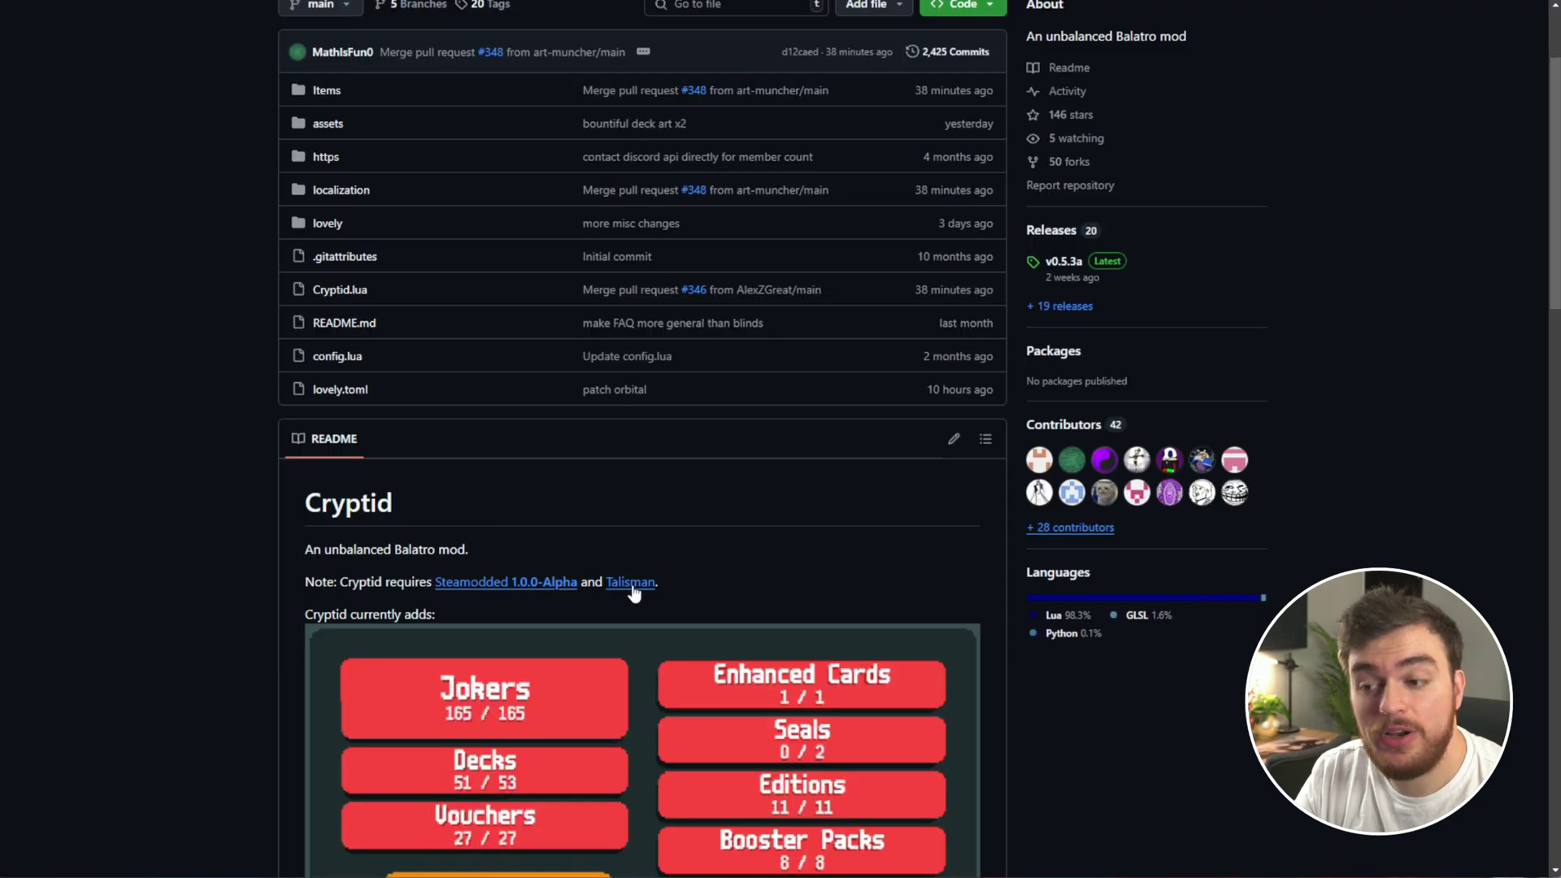
{"action": "left_click", "coordinate": [631, 584]}
{"action": "scroll", "coordinate": [663, 476], "scroll_direction": "down", "scroll_amount": 2}
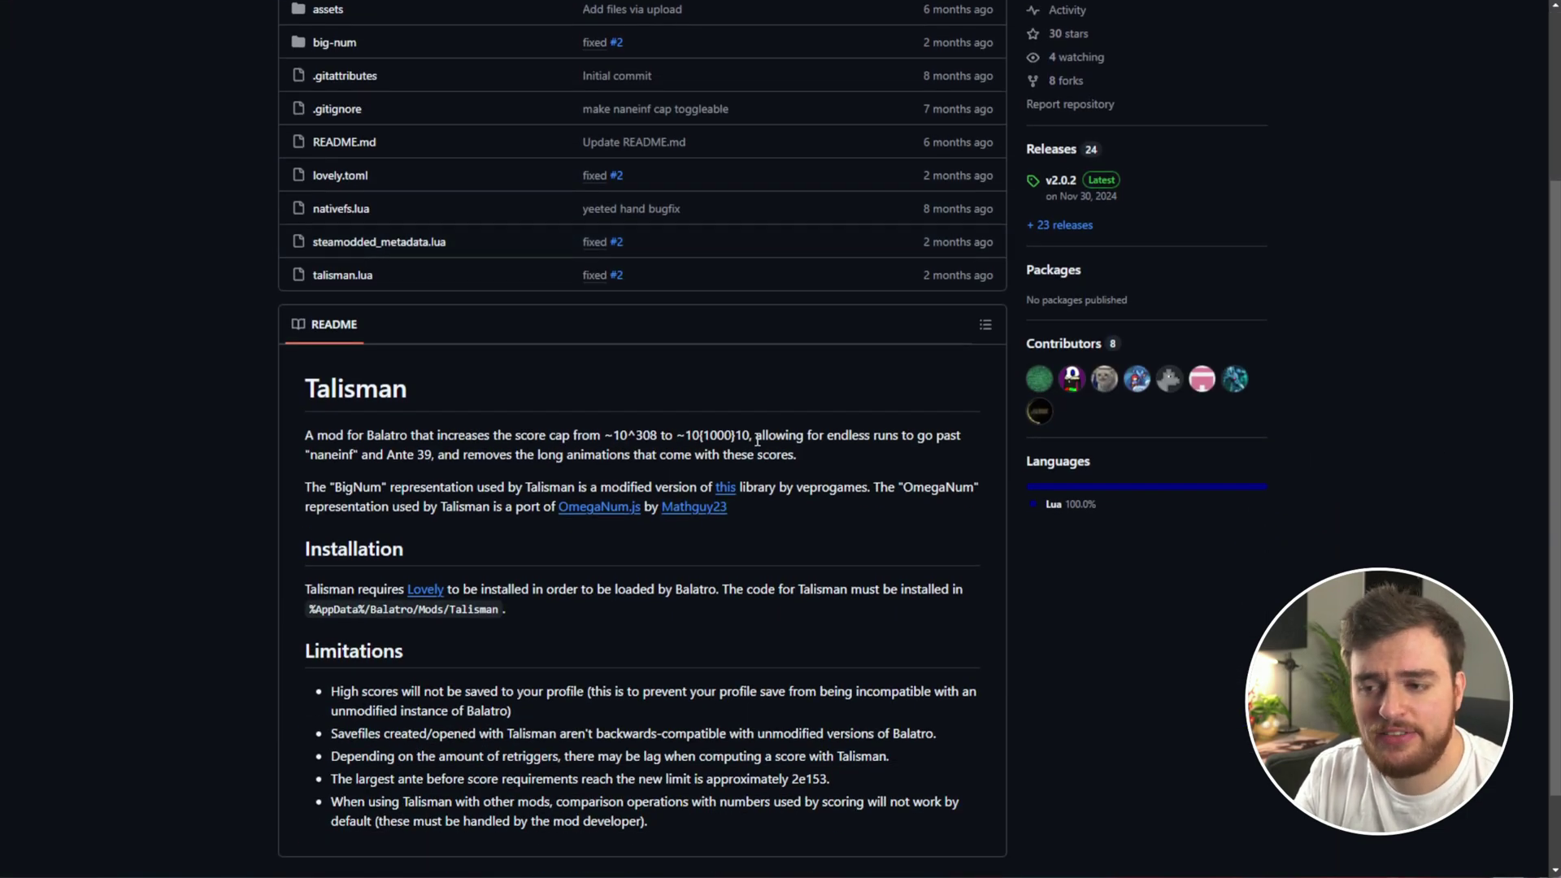
{"action": "left_click_drag", "start_coordinate": [753, 437], "coordinate": [589, 435]}
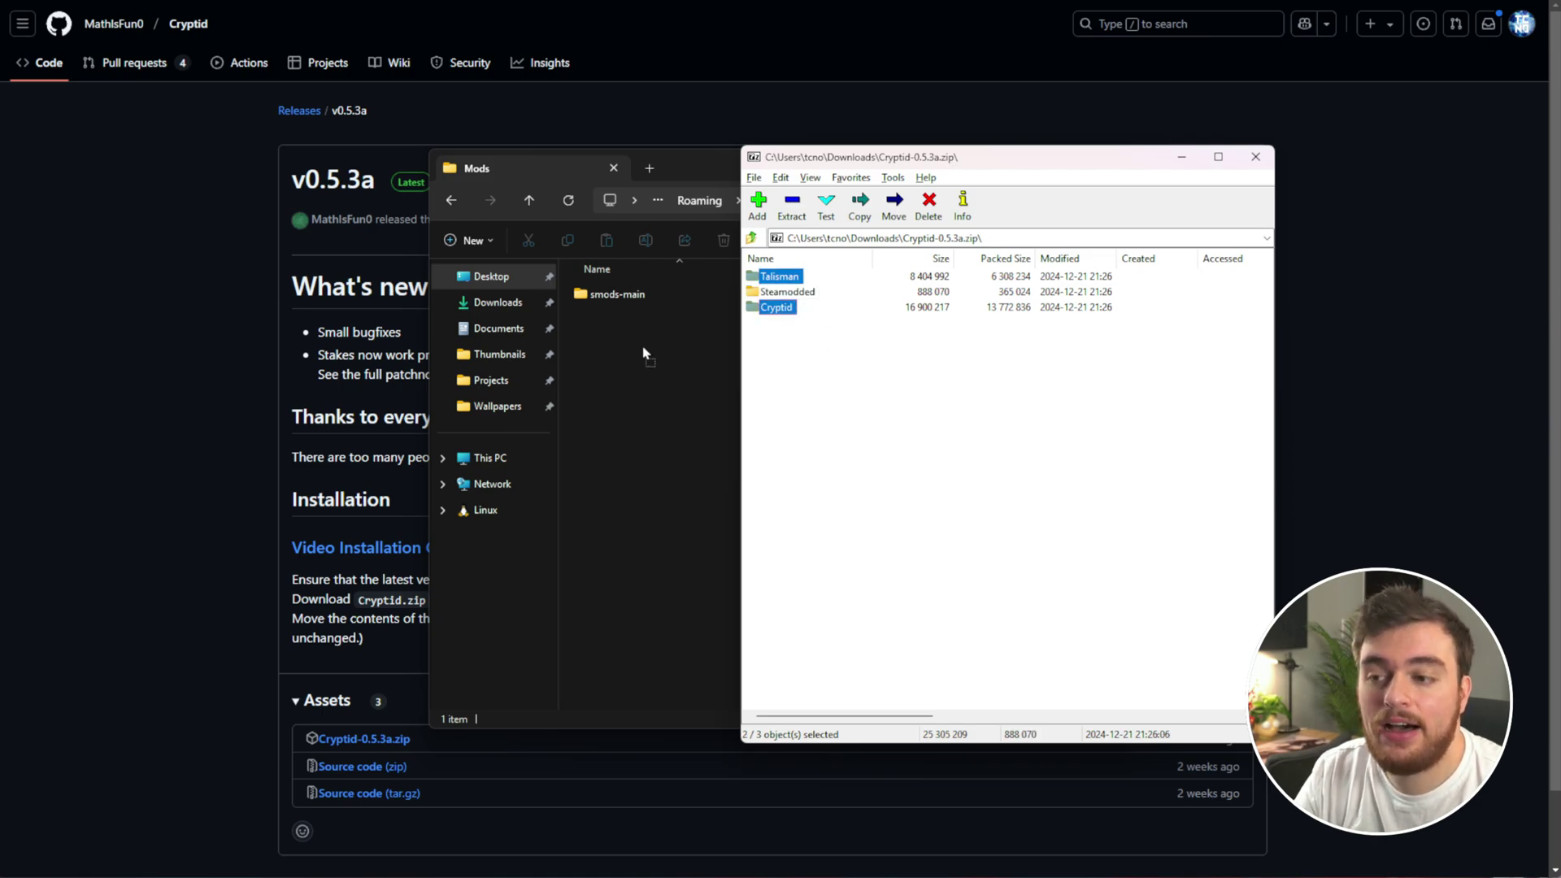
Drag the Cryptid and Talisman folders into Mods beside smods-main, then close the Cryptid archive
{"action": "left_click_drag", "start_coordinate": [643, 353], "coordinate": [641, 344]}
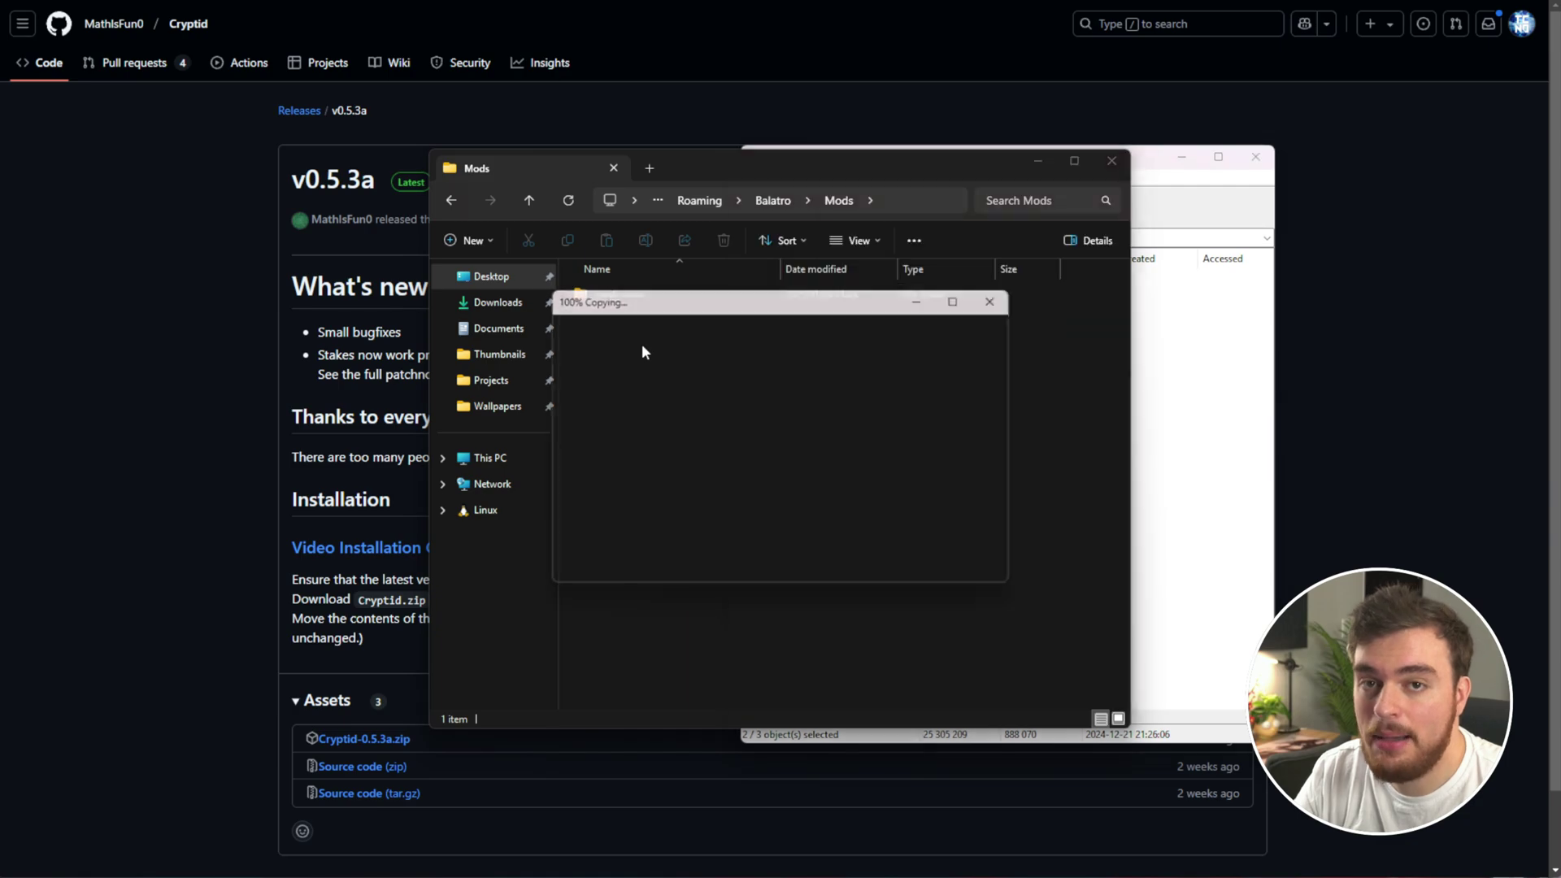
{"action": "left_click", "coordinate": [1256, 157]}
{"action": "left_click", "coordinate": [724, 337]}
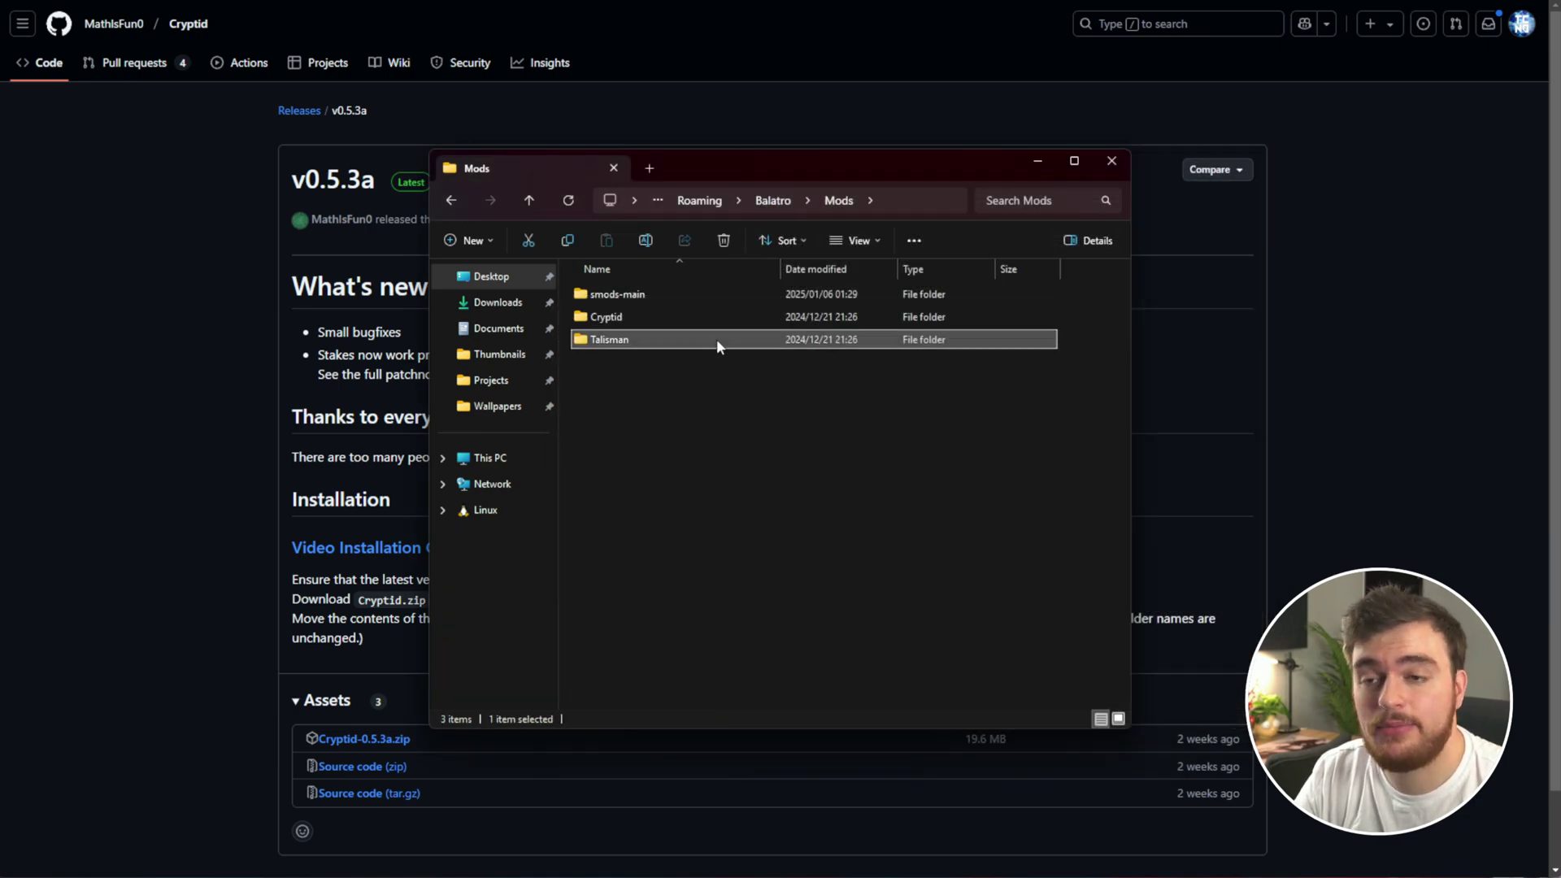
{"action": "left_click", "coordinate": [656, 298]}
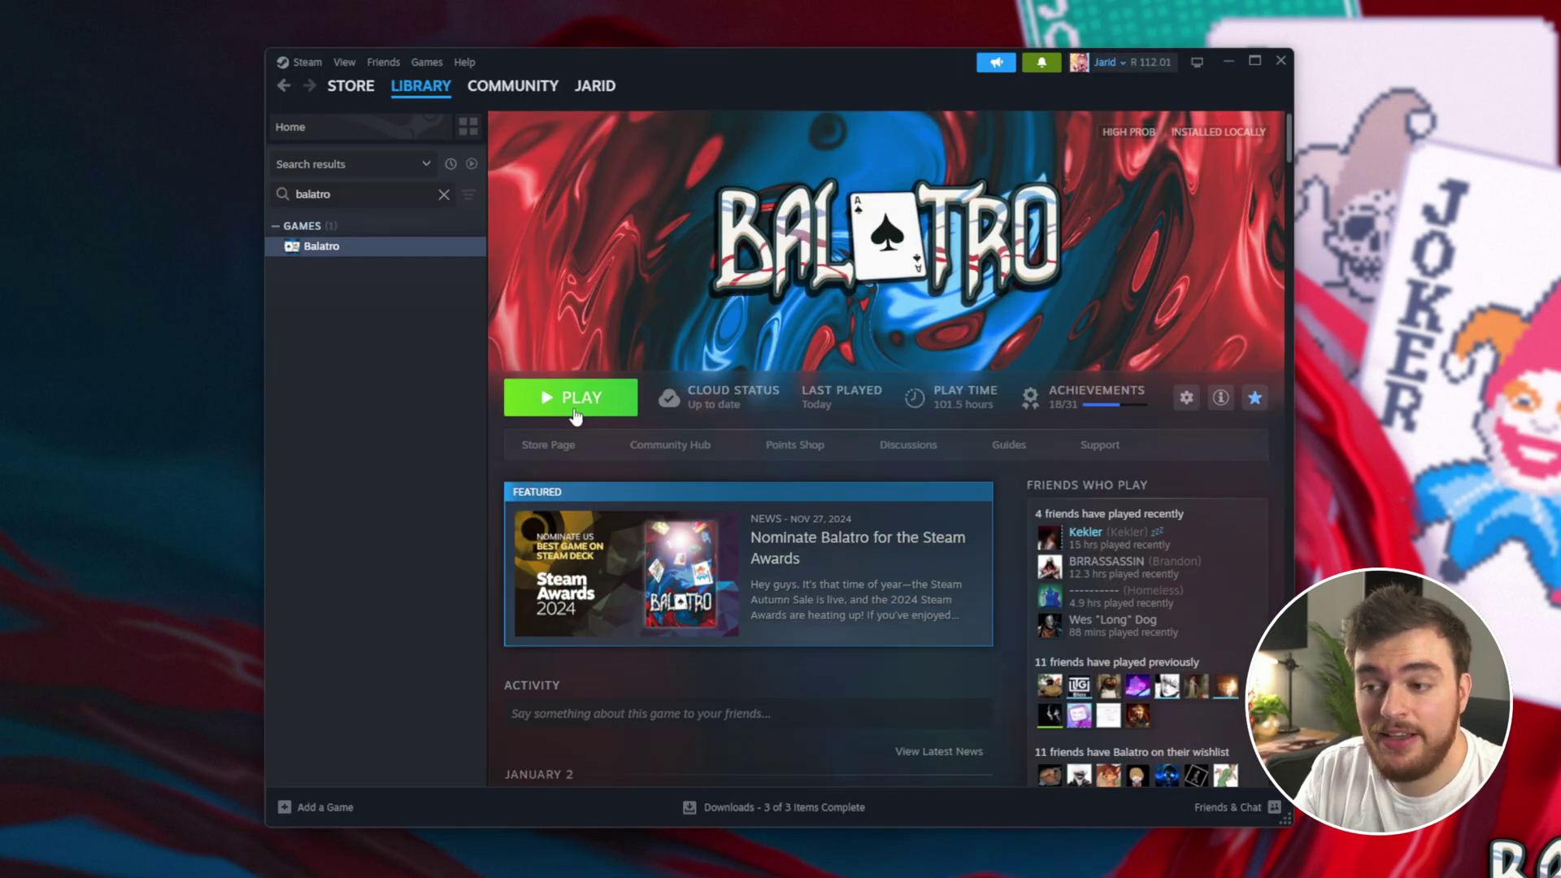
Launch Balatro from Steam and reposition the mod console while the modded game loads
{"action": "left_click", "coordinate": [577, 400]}
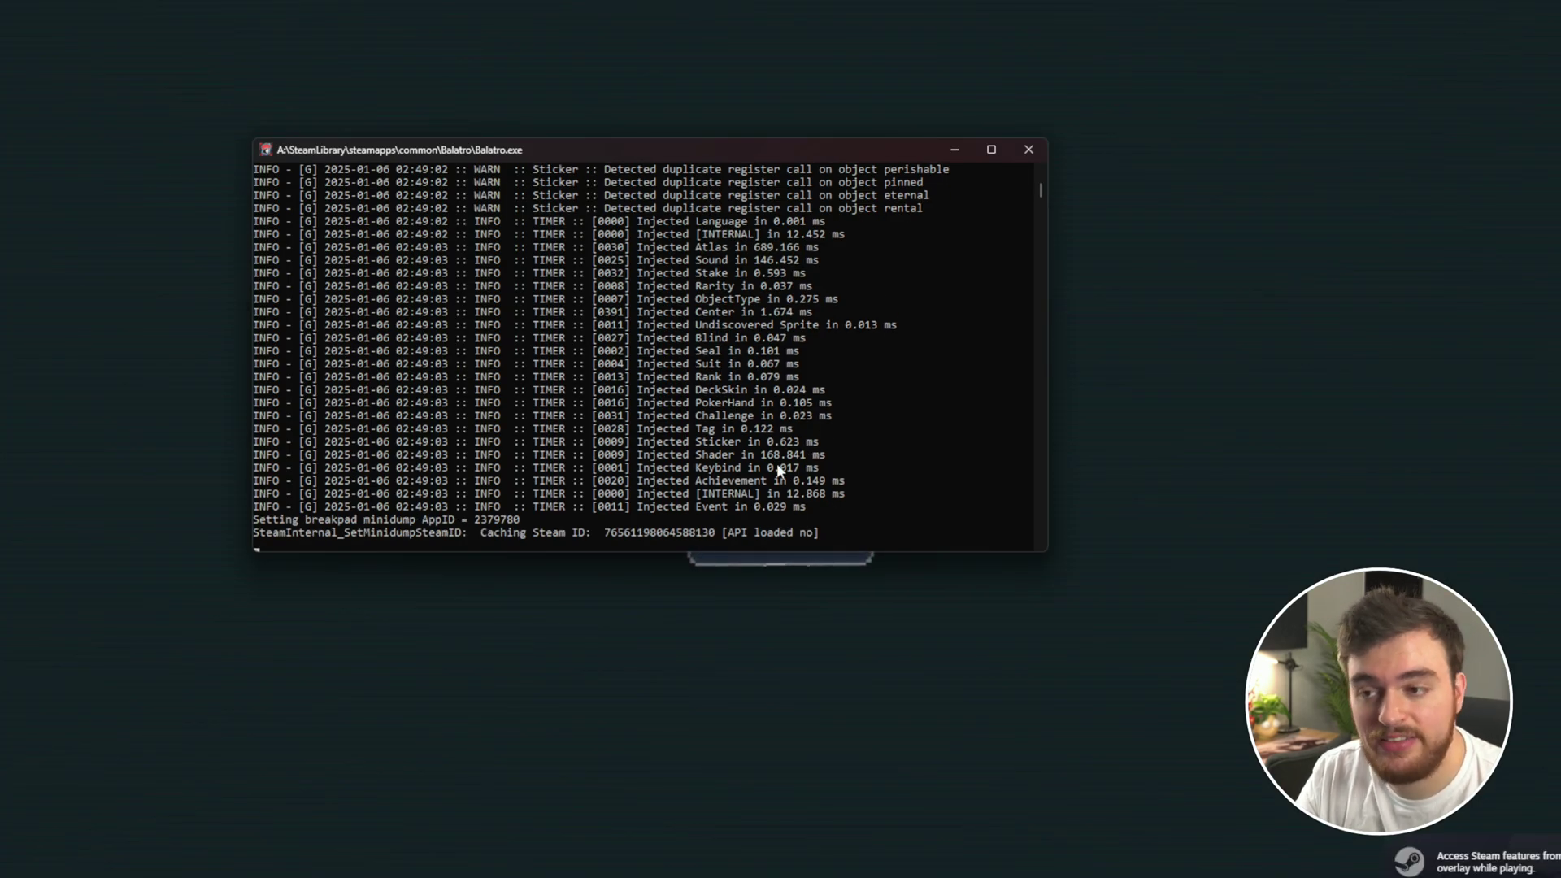
{"action": "left_click_drag", "start_coordinate": [758, 152], "coordinate": [53, 153]}
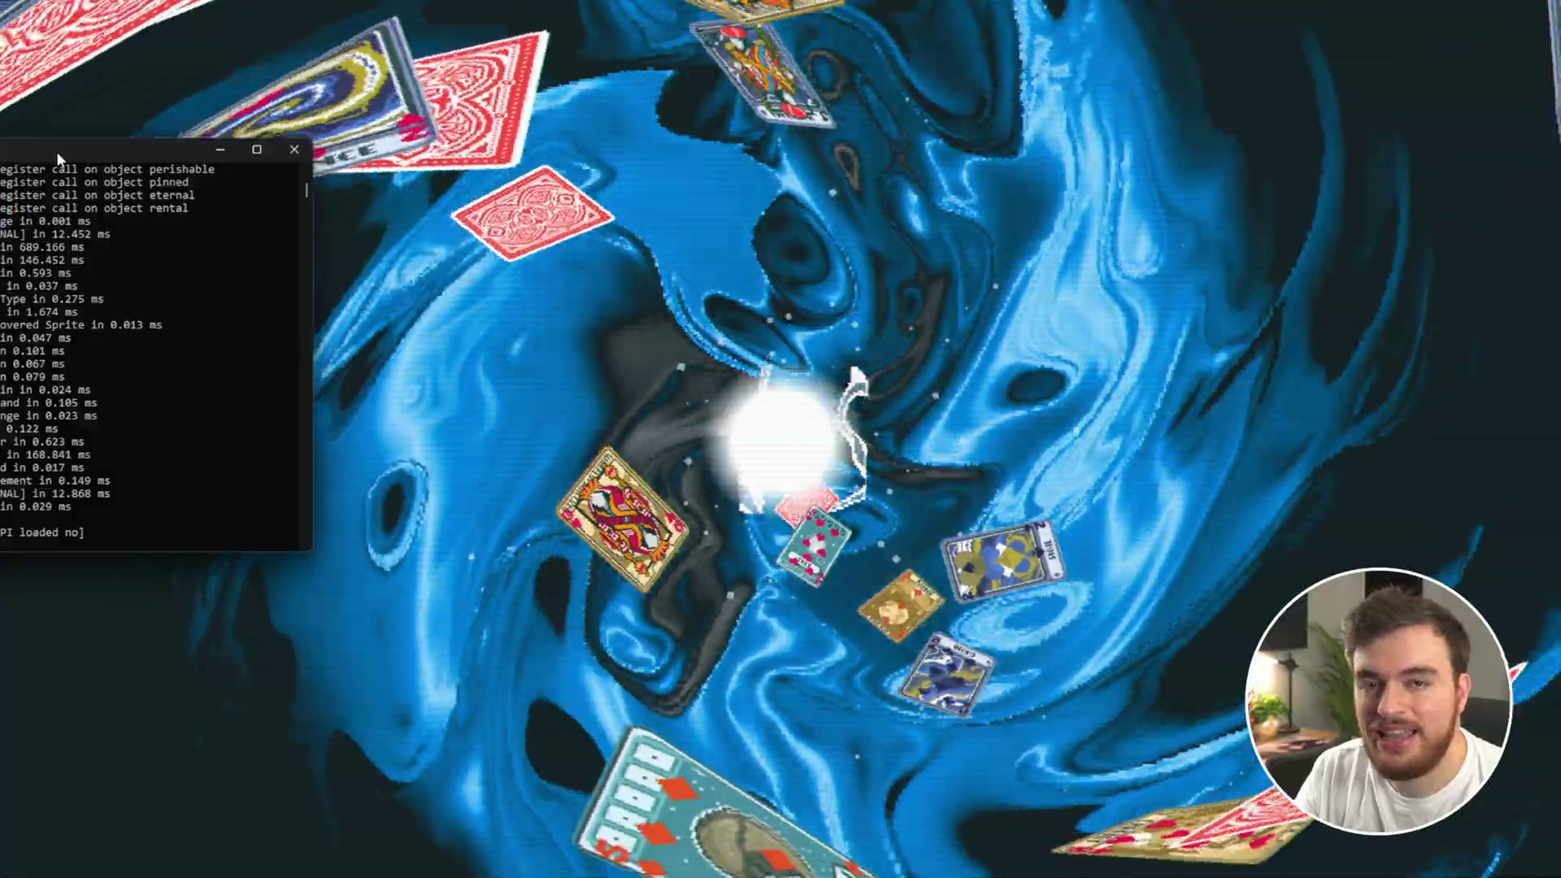
{"action": "left_click_drag", "start_coordinate": [56, 154], "coordinate": [921, 242]}
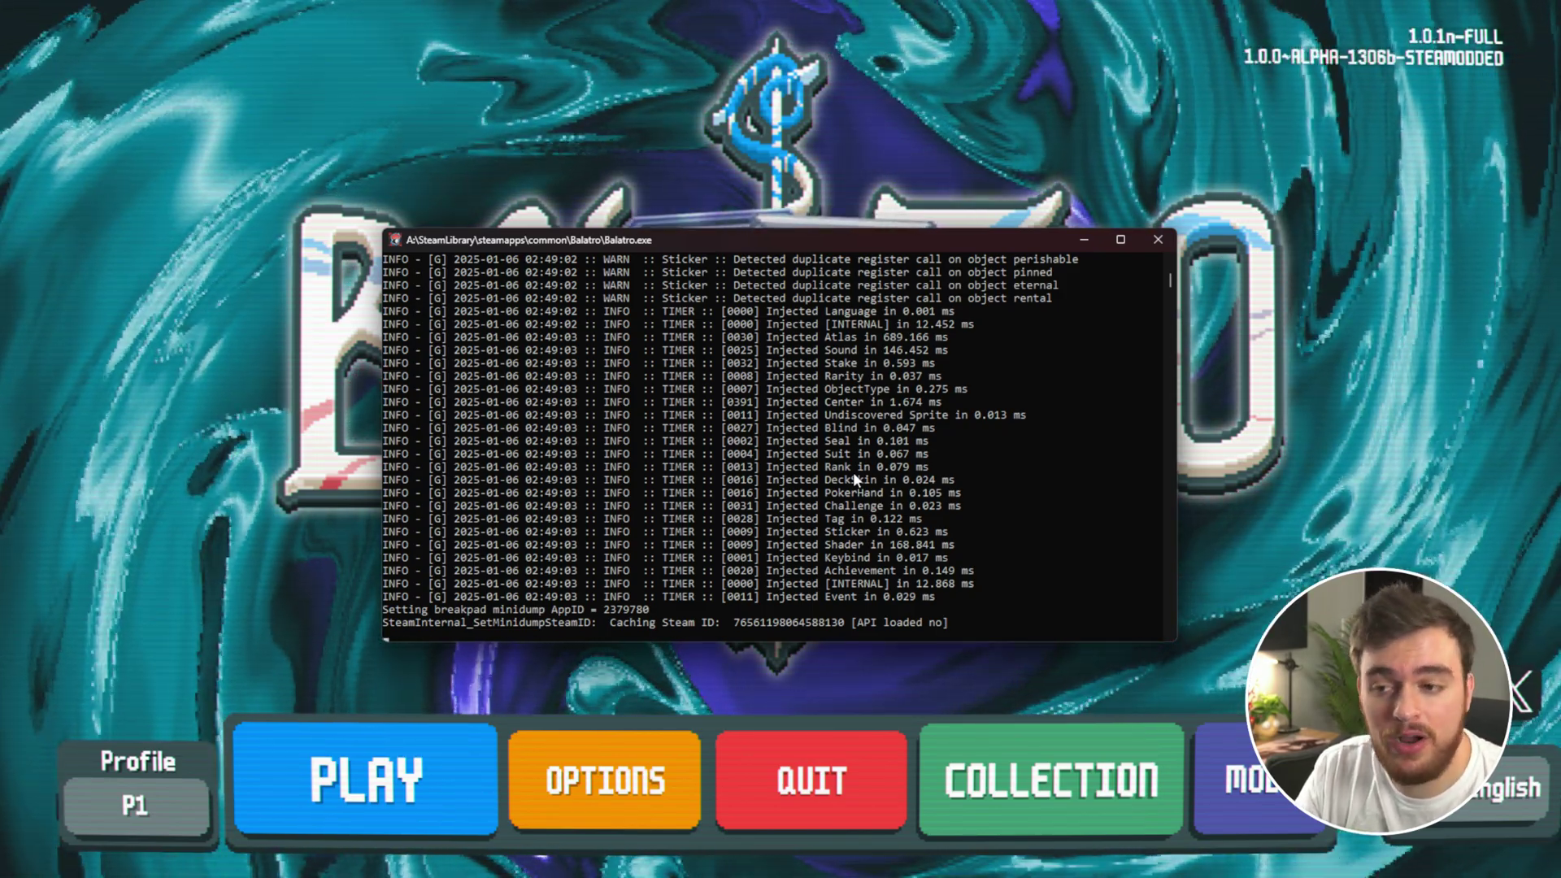
Start a new run after browsing forward through the decks to the Infinite Deck
{"action": "left_click", "coordinate": [1211, 413]}
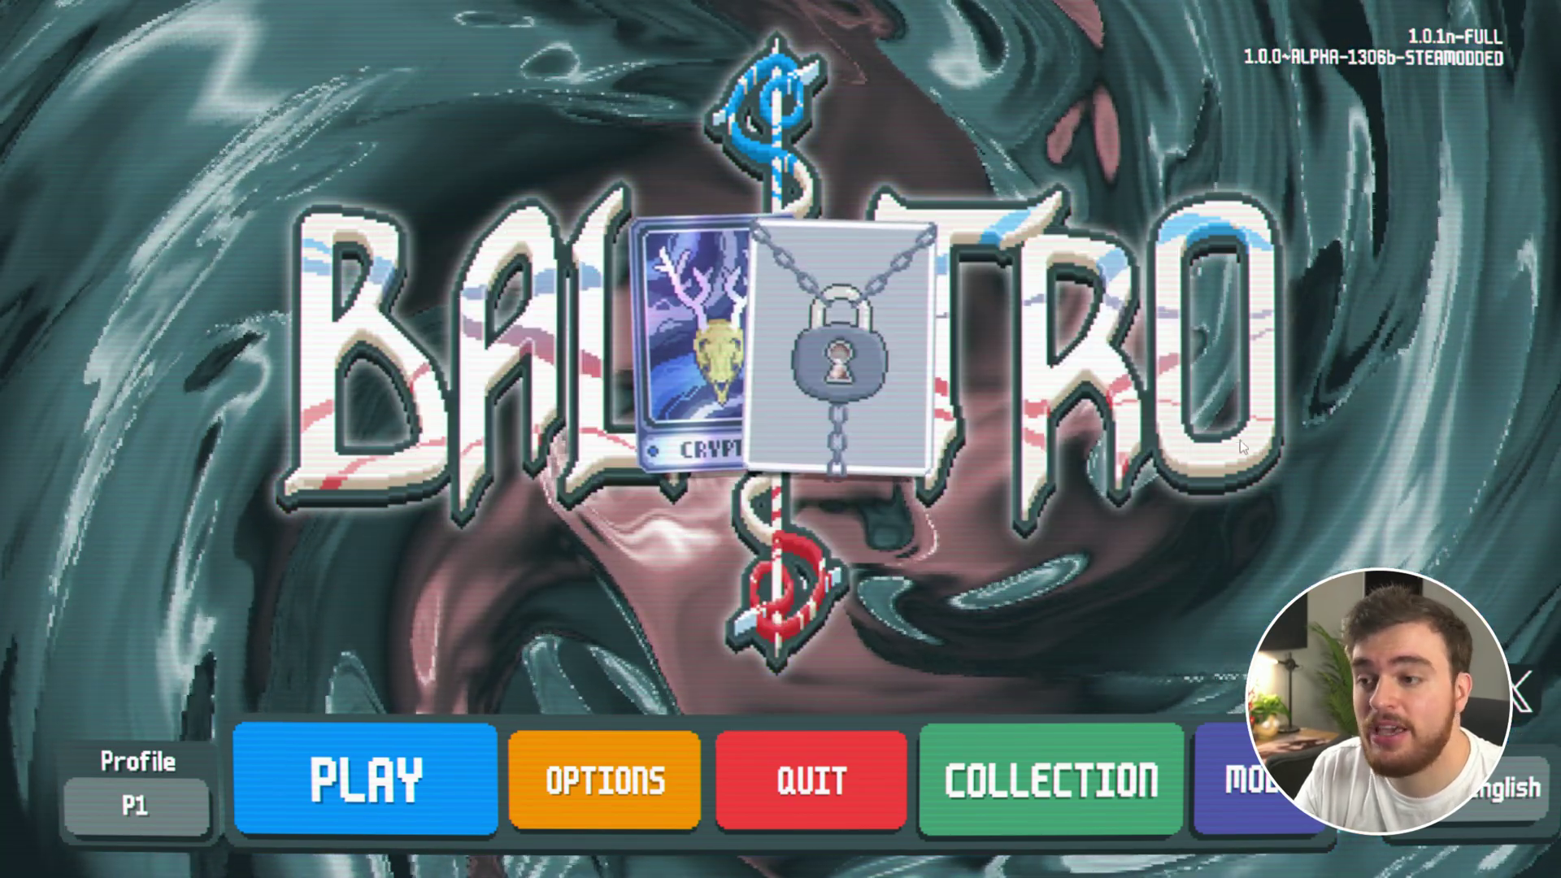
{"action": "left_click", "coordinate": [446, 771]}
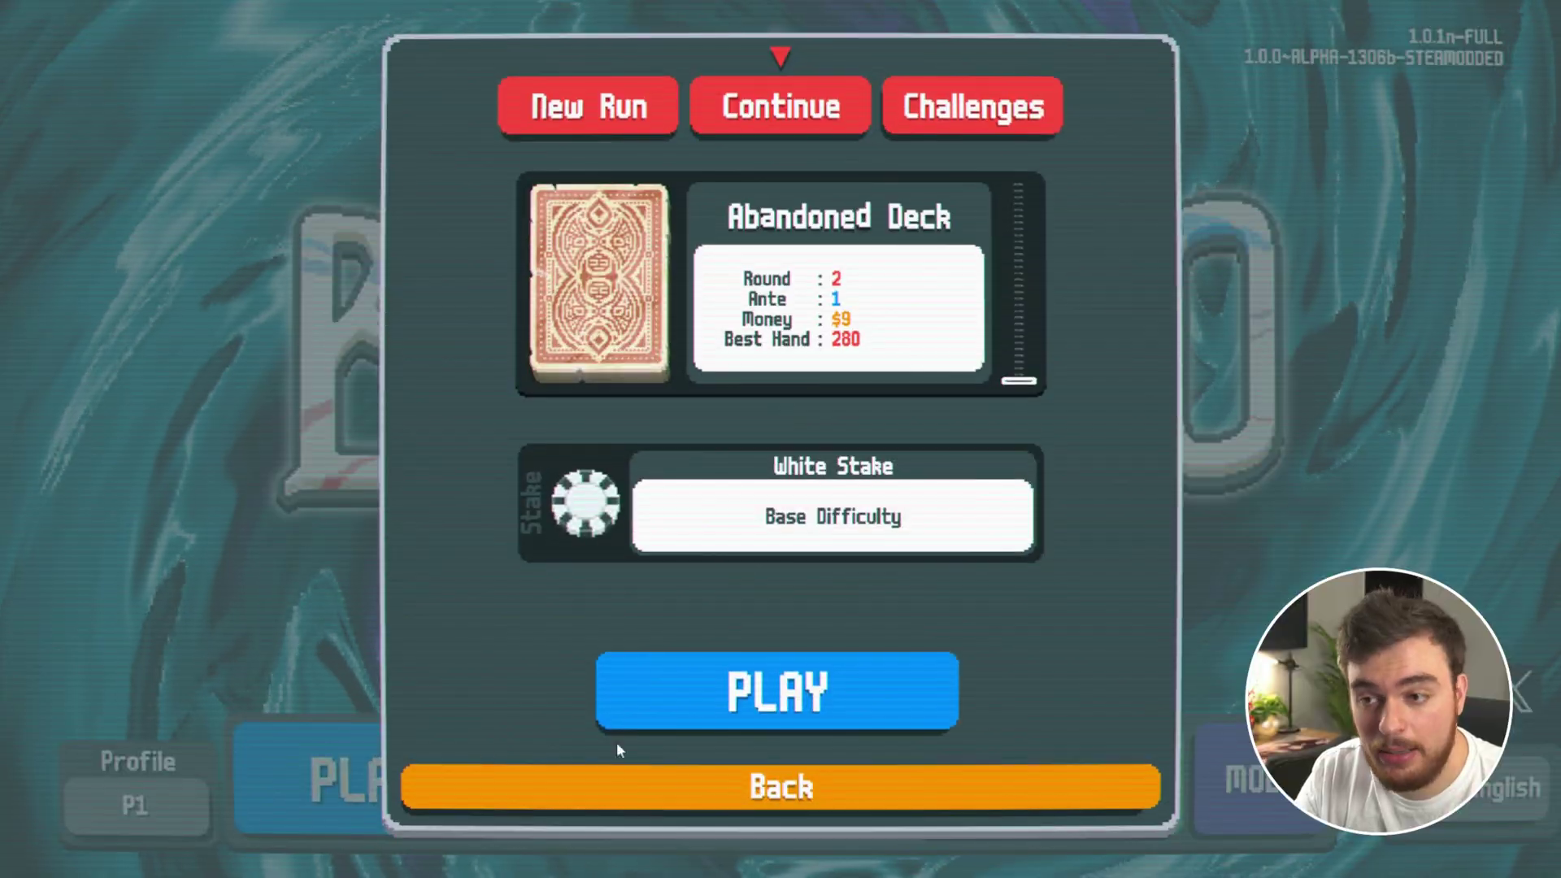
{"action": "left_click", "coordinate": [610, 122]}
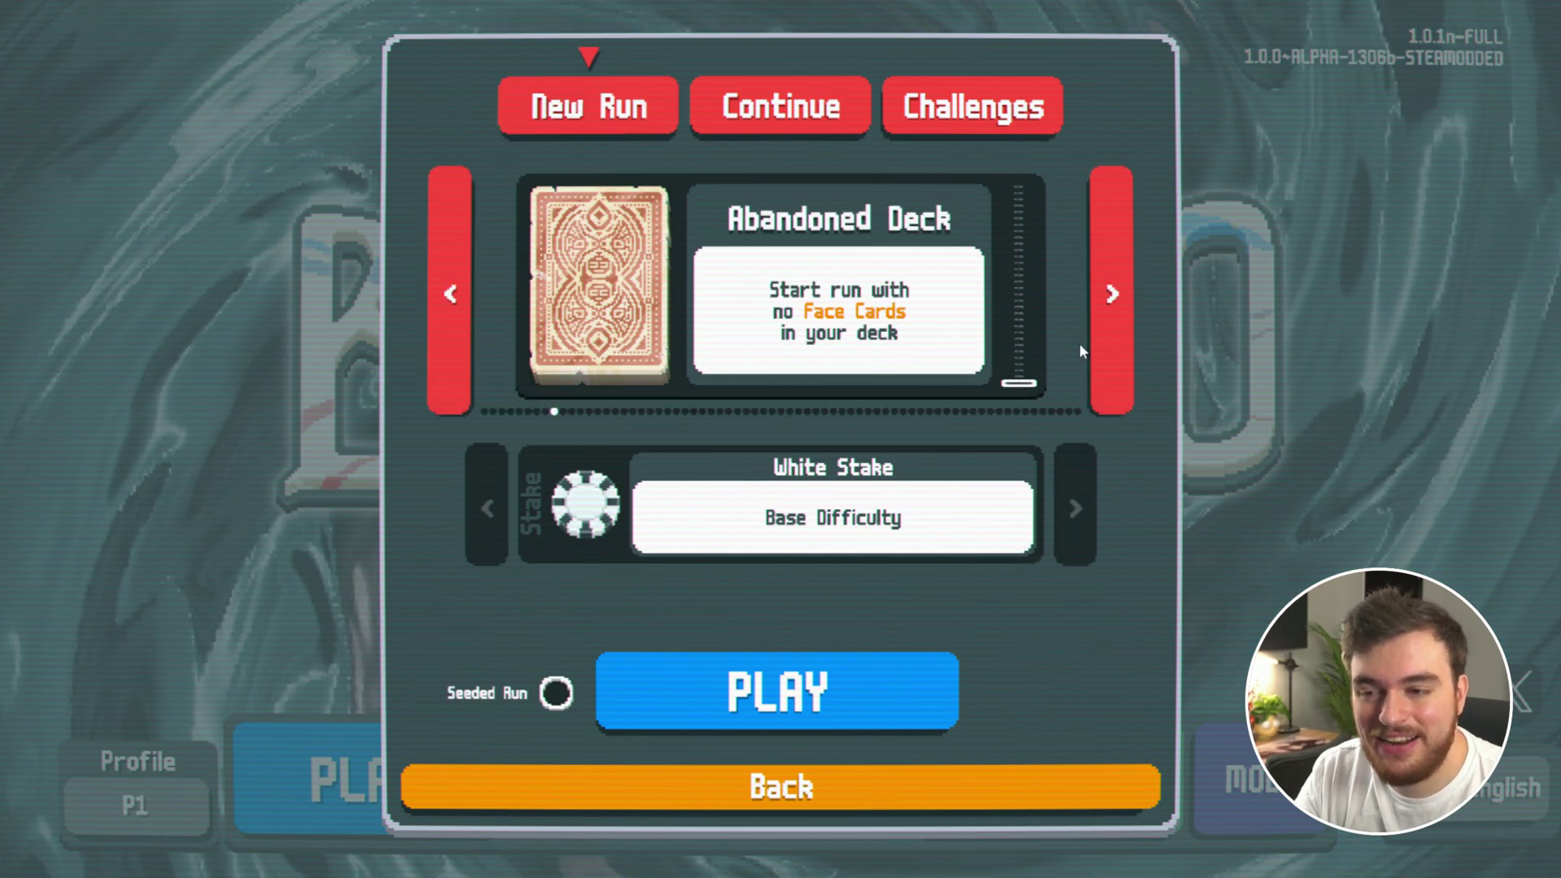
{"action": "left_click", "coordinate": [1098, 368]}
{"action": "left_click", "coordinate": [1099, 368]}
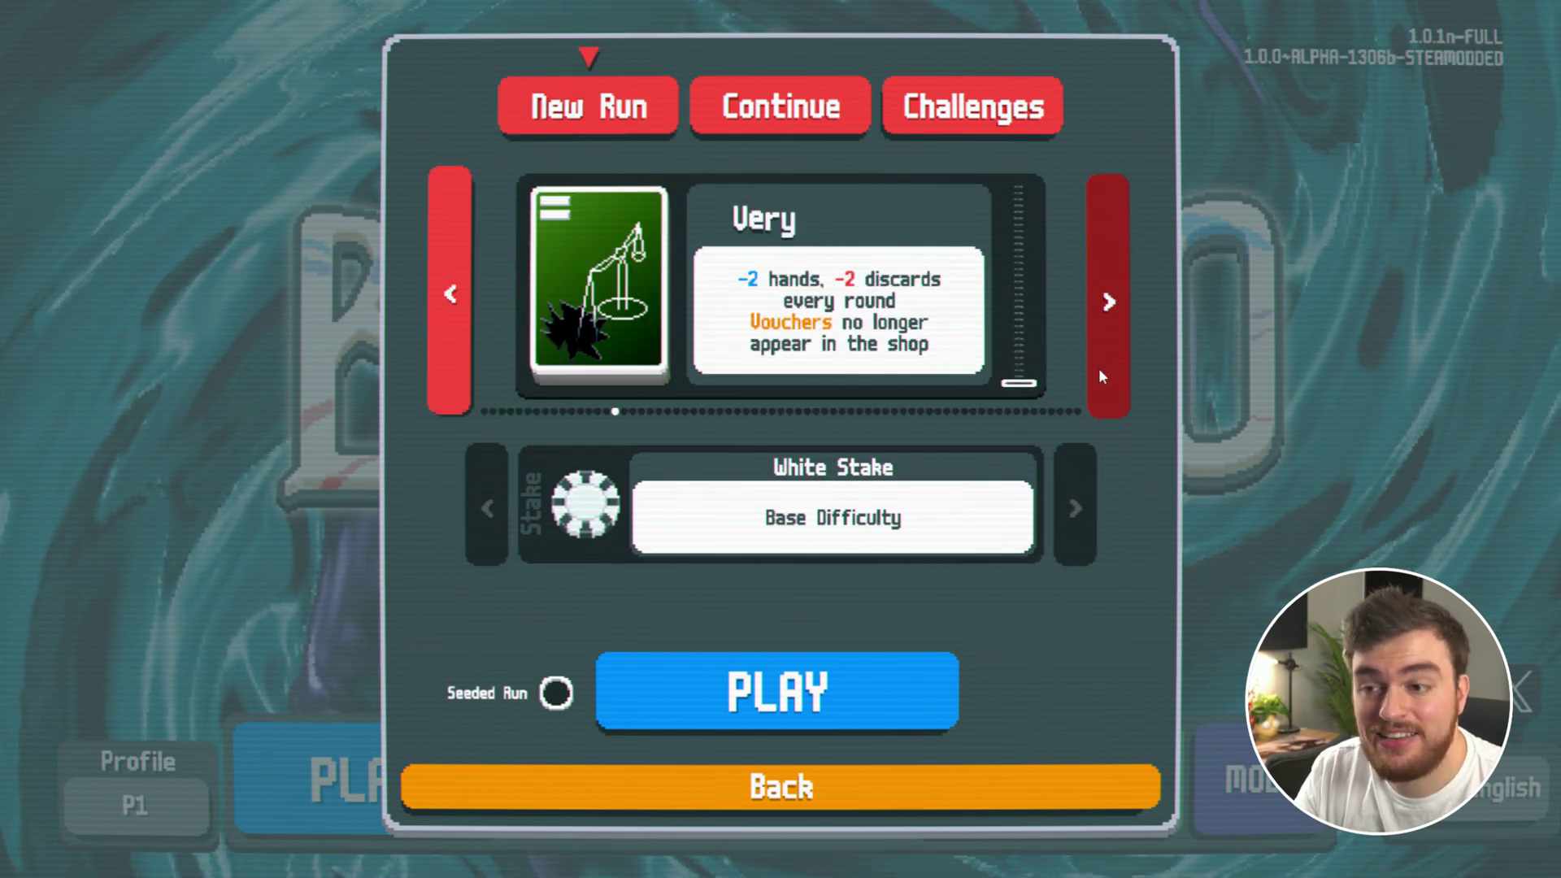
{"action": "left_click", "coordinate": [1099, 368]}
{"action": "left_click", "coordinate": [1099, 368]}
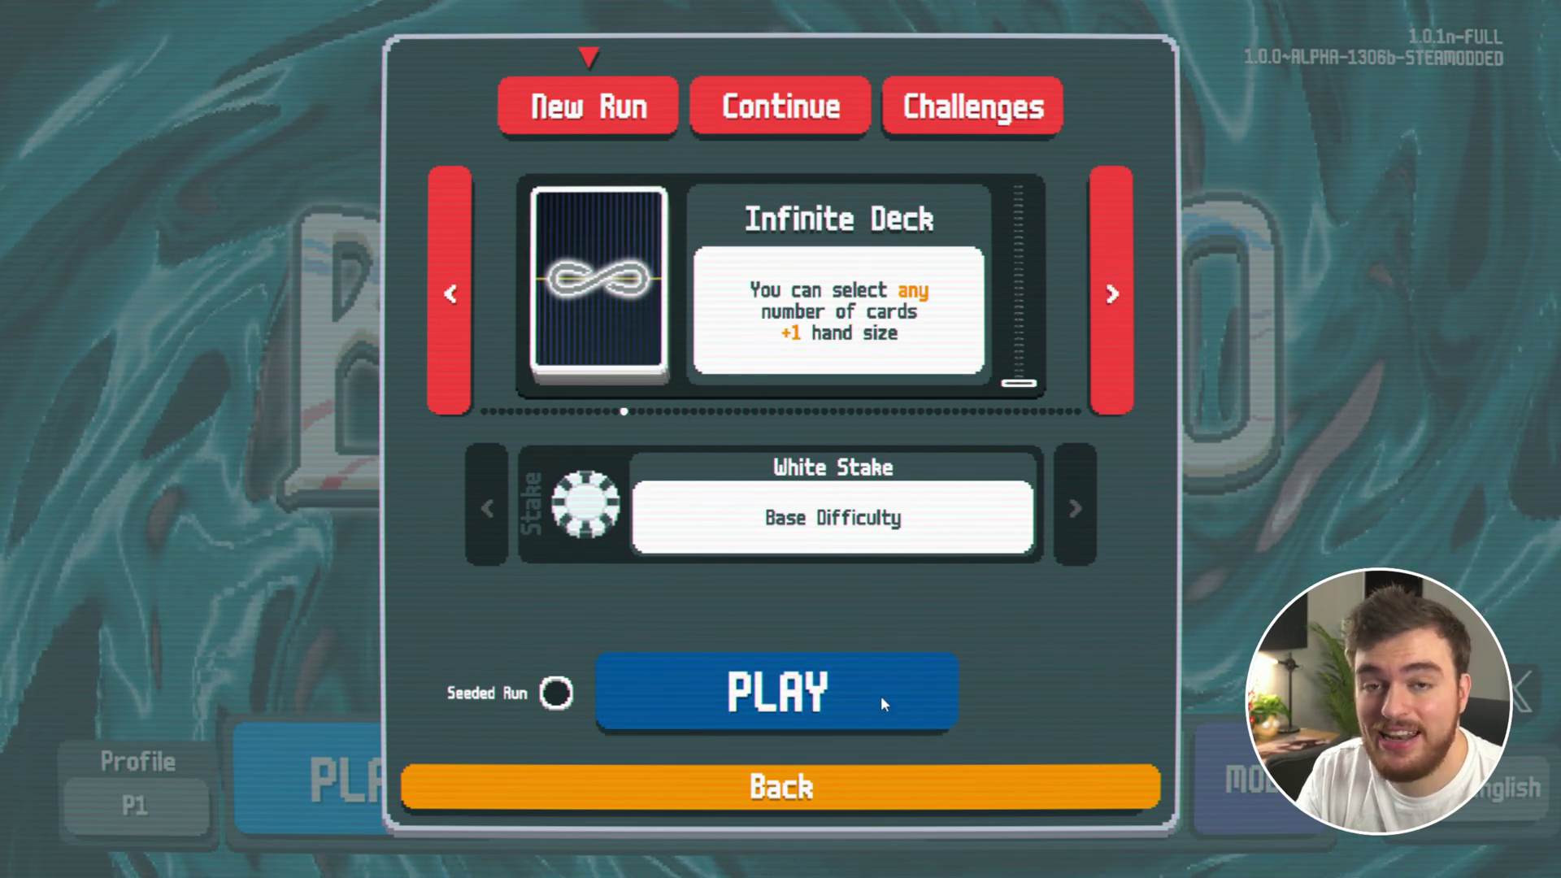
{"action": "left_click", "coordinate": [881, 697]}
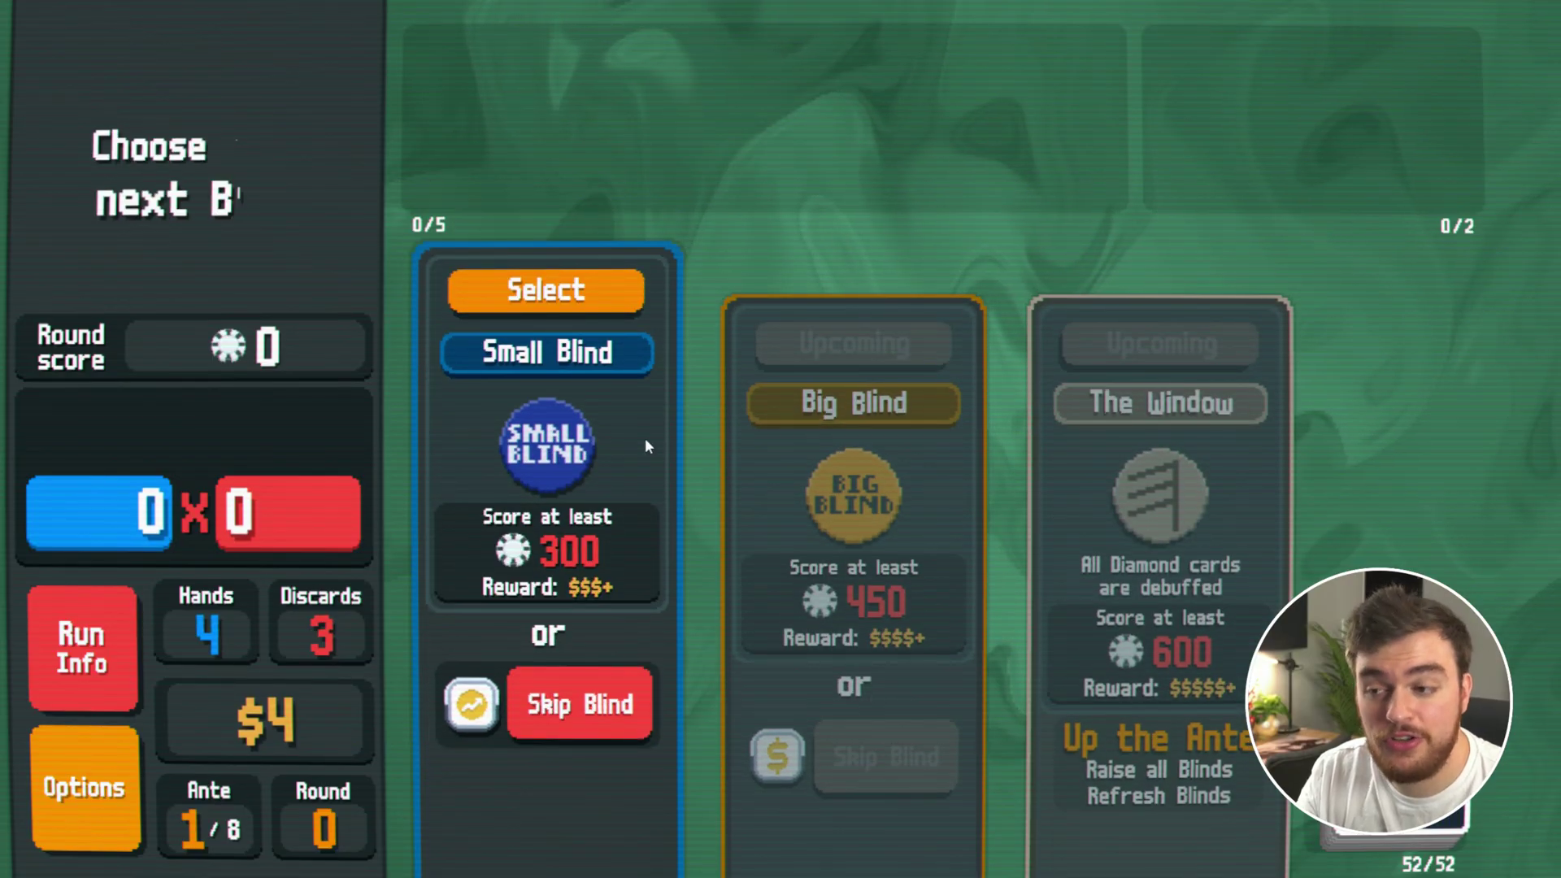
Take on the Small Blind and select five cards from the dealt hand
{"action": "left_click", "coordinate": [521, 289]}
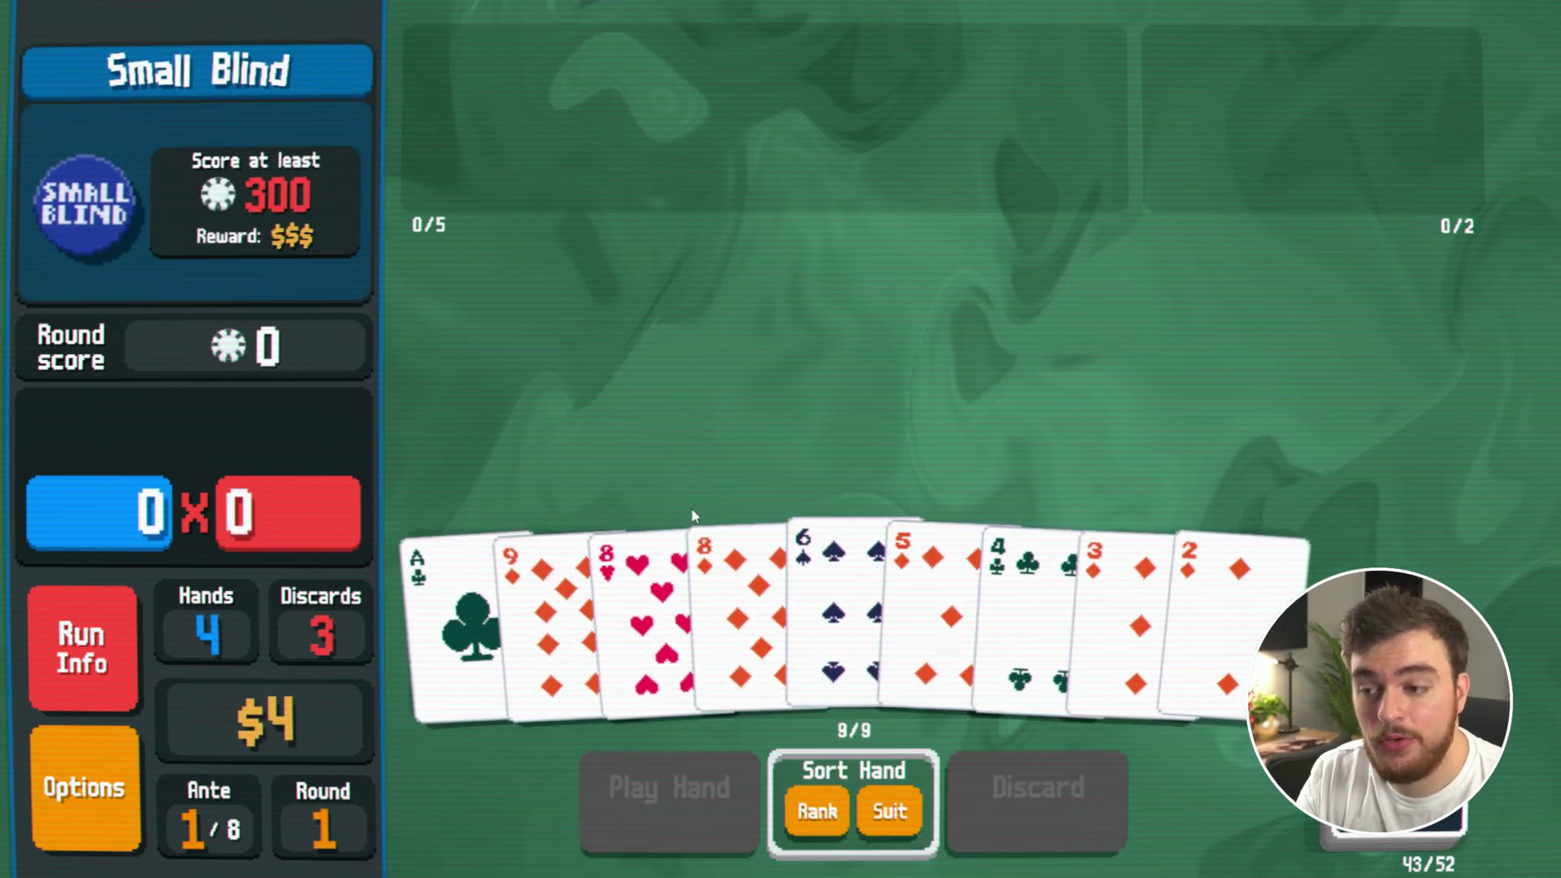
{"action": "left_click", "coordinate": [456, 618]}
{"action": "left_click", "coordinate": [548, 618]}
{"action": "left_click", "coordinate": [643, 618]}
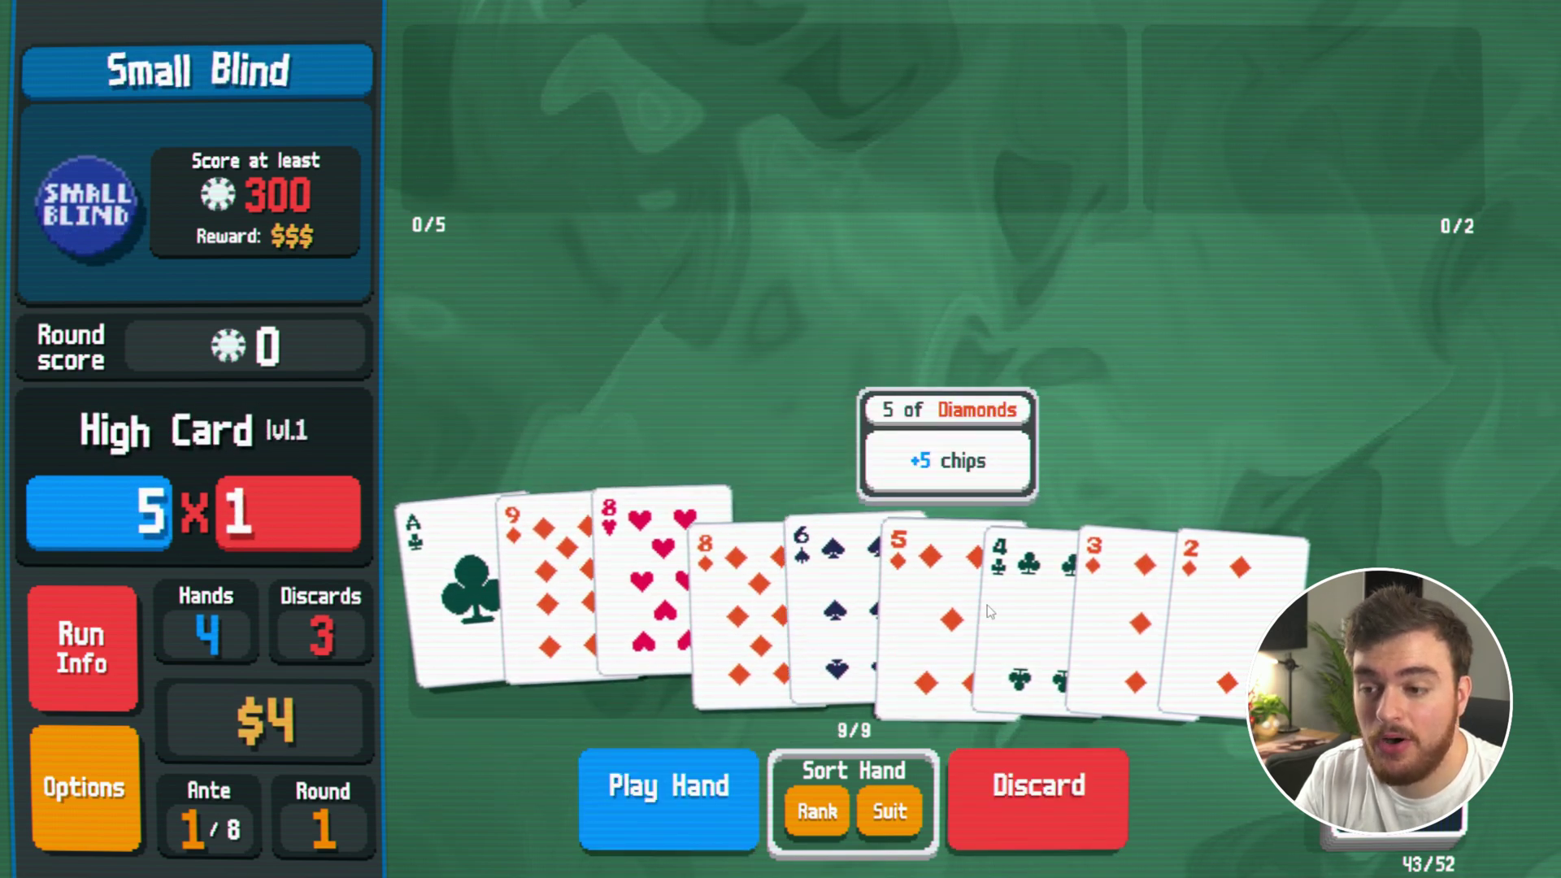
{"action": "left_click", "coordinate": [1232, 618]}
{"action": "left_click", "coordinate": [1107, 622]}
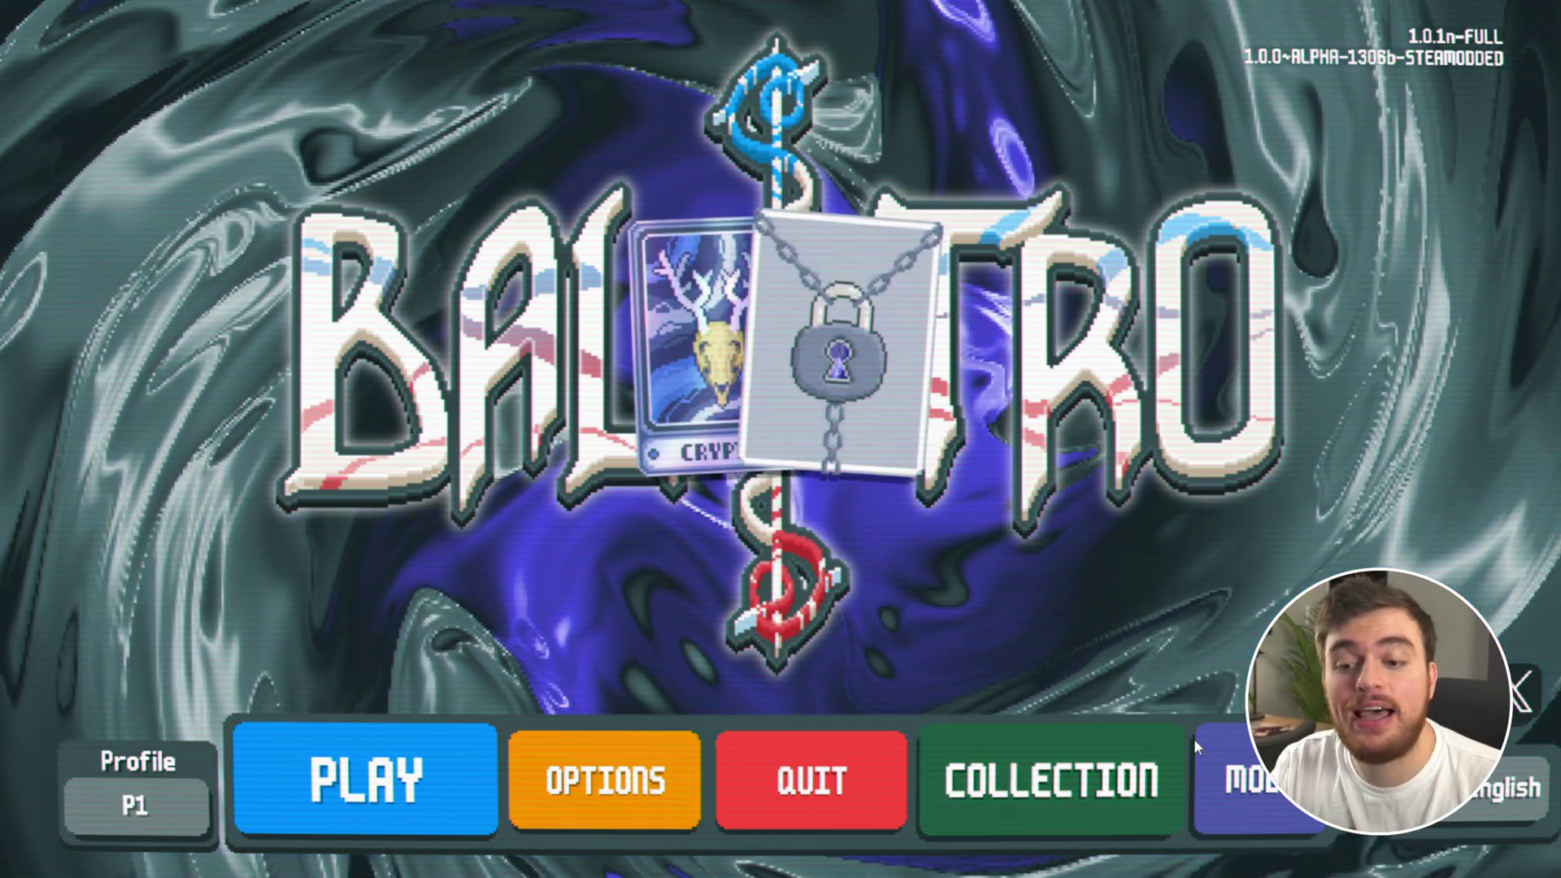
{"action": "left_click", "coordinate": [1247, 755]}
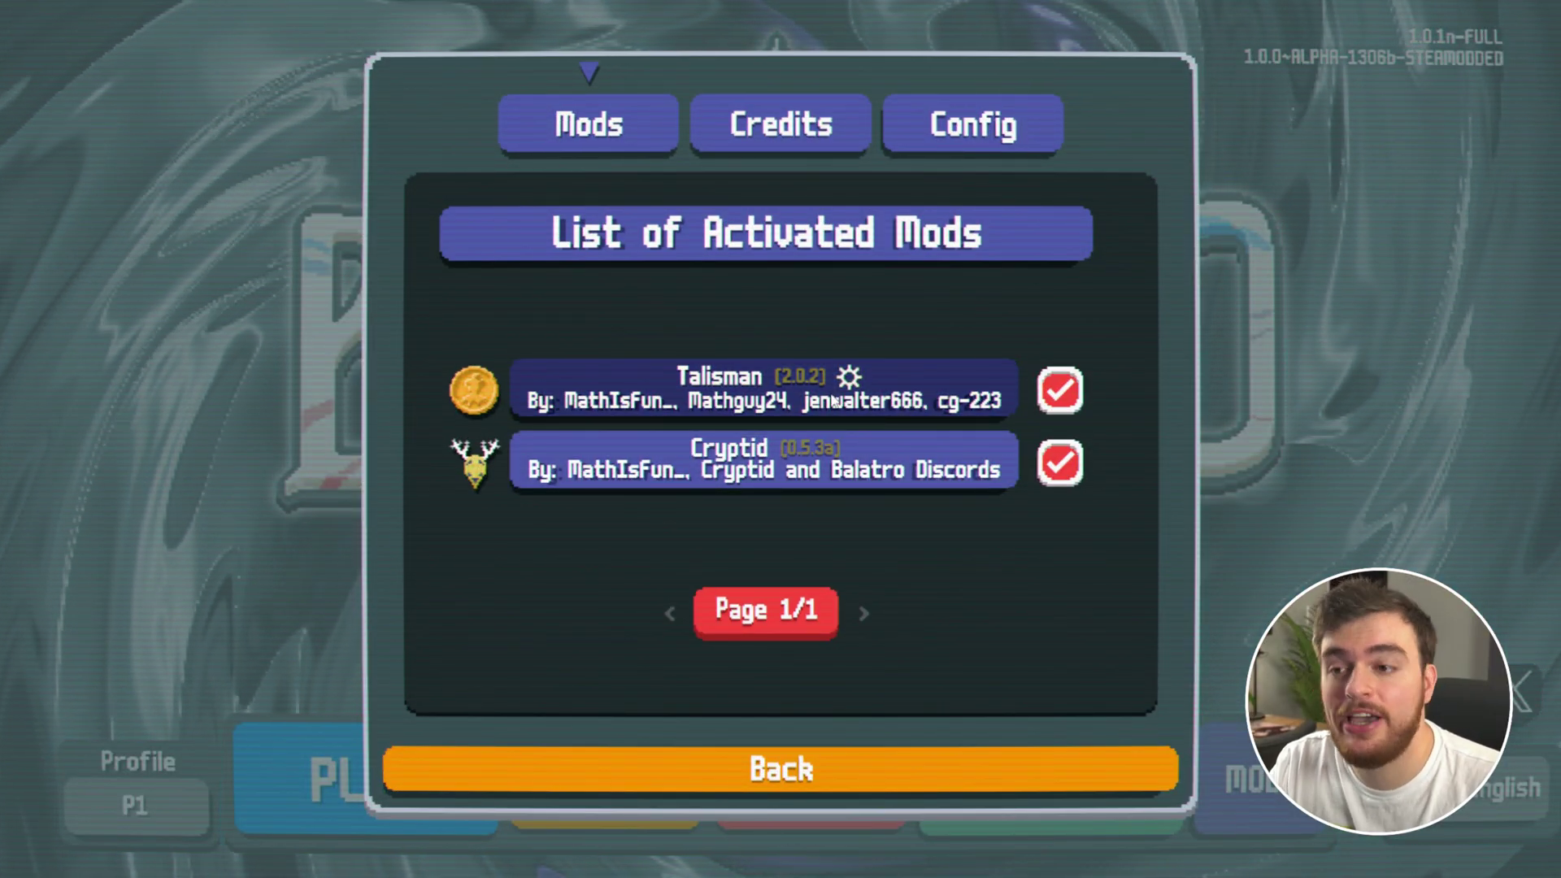
{"action": "left_click", "coordinate": [837, 402]}
{"action": "left_click", "coordinate": [911, 195]}
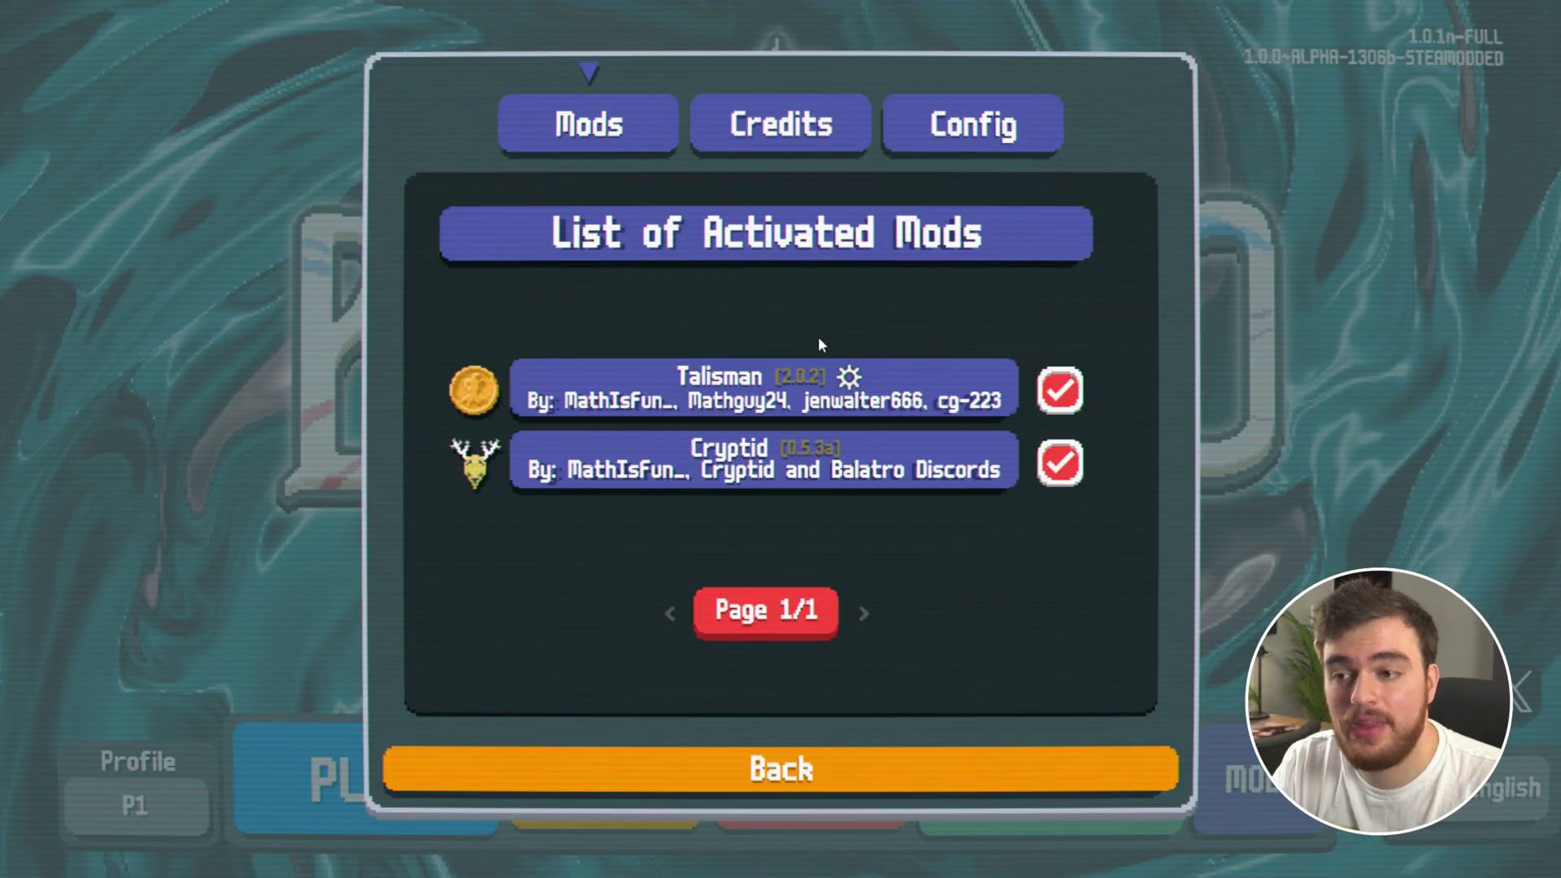
{"action": "left_click", "coordinate": [974, 126]}
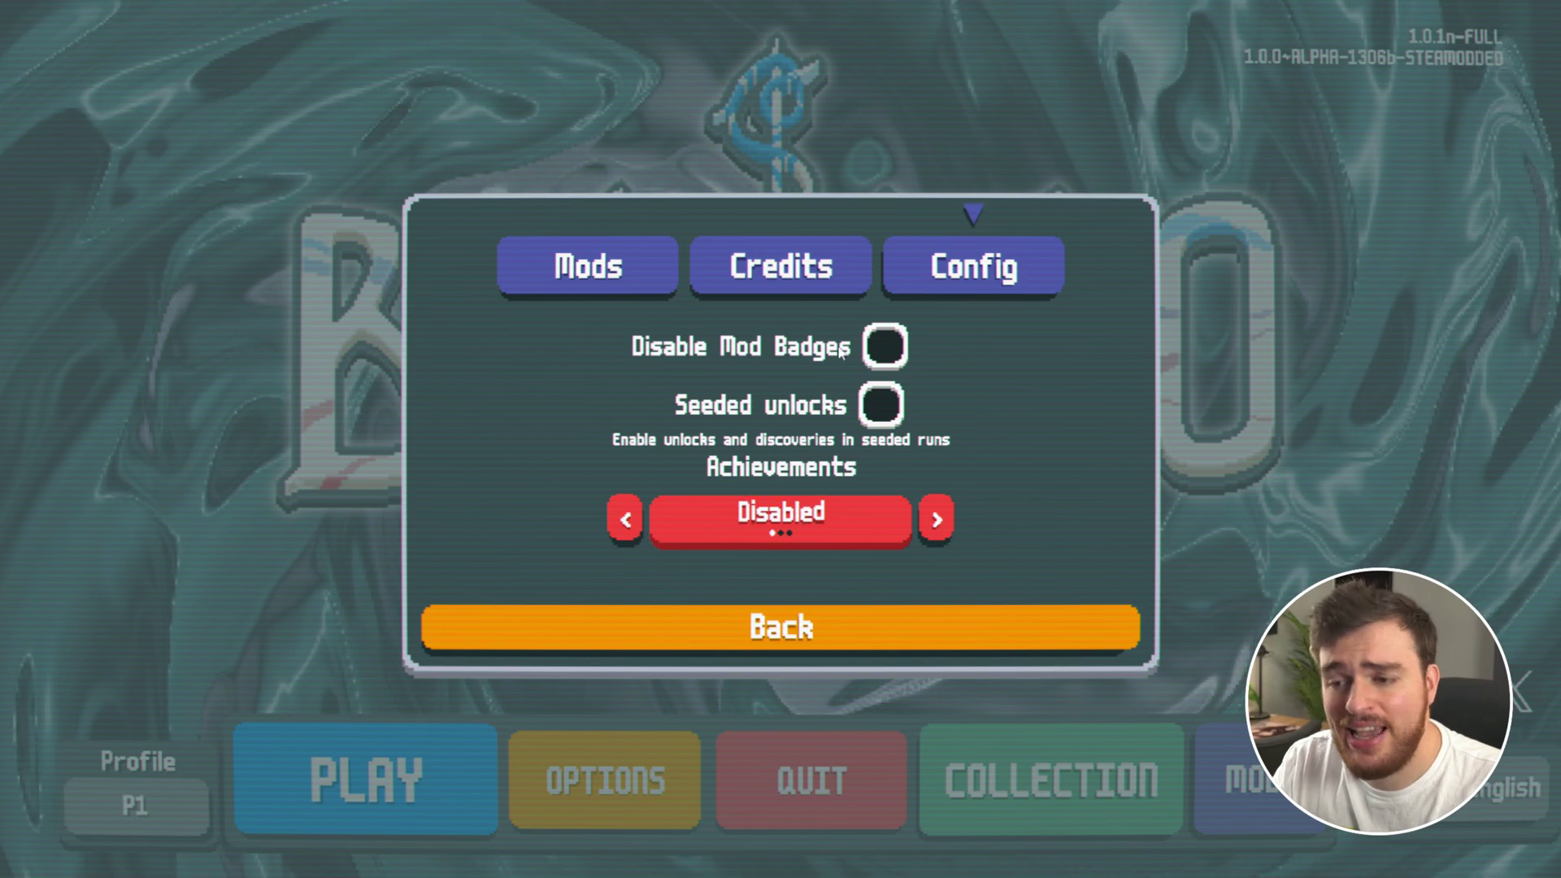
{"action": "left_click", "coordinate": [936, 520]}
{"action": "left_click", "coordinate": [936, 521]}
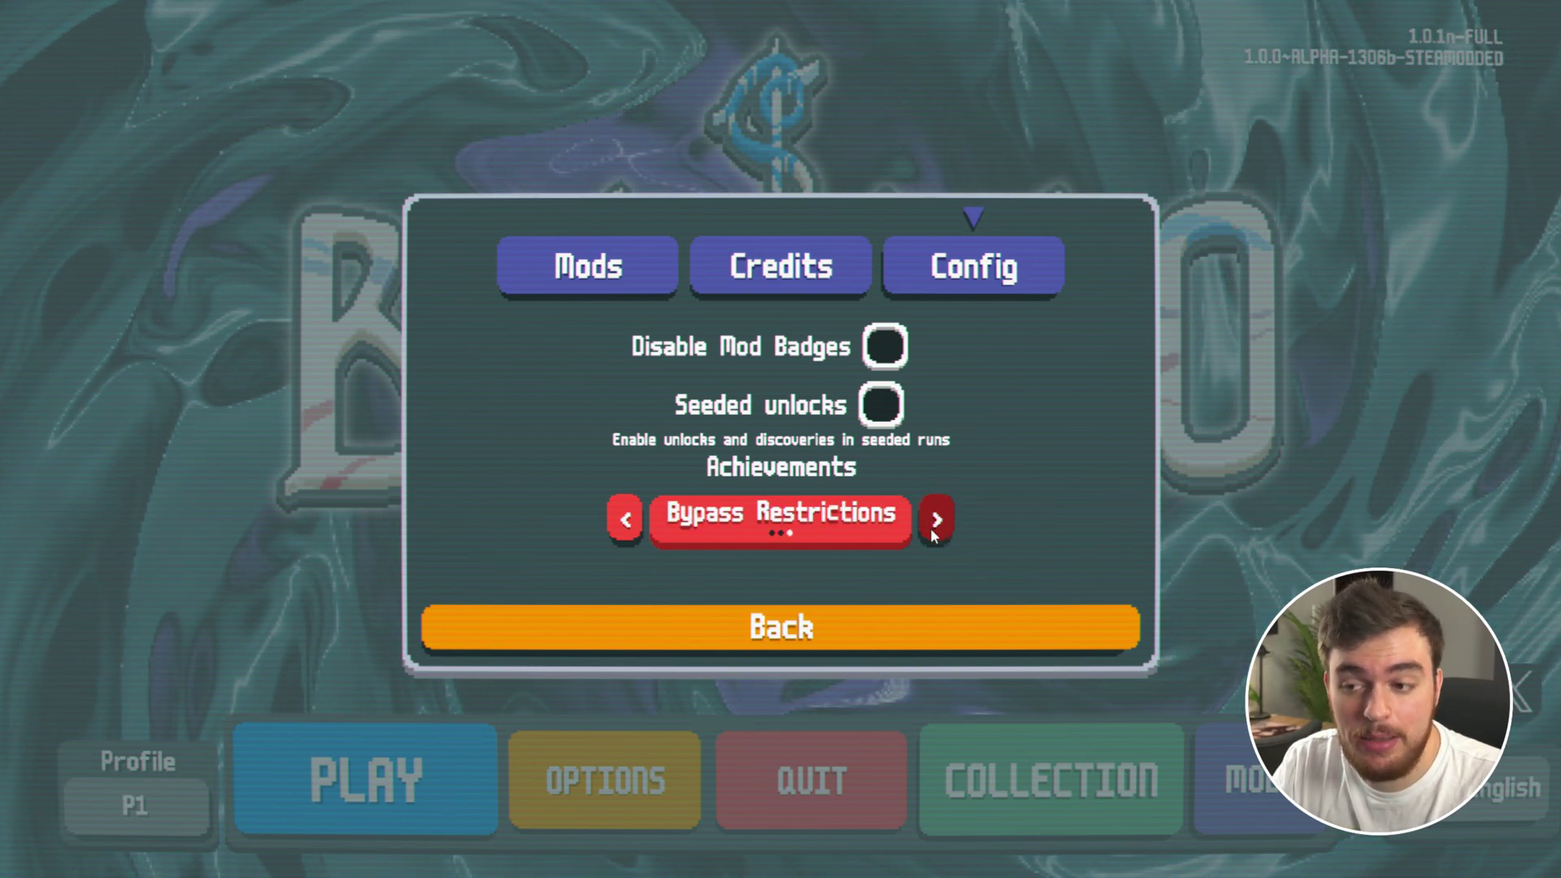
{"action": "left_click", "coordinate": [621, 524]}
{"action": "left_click", "coordinate": [621, 524]}
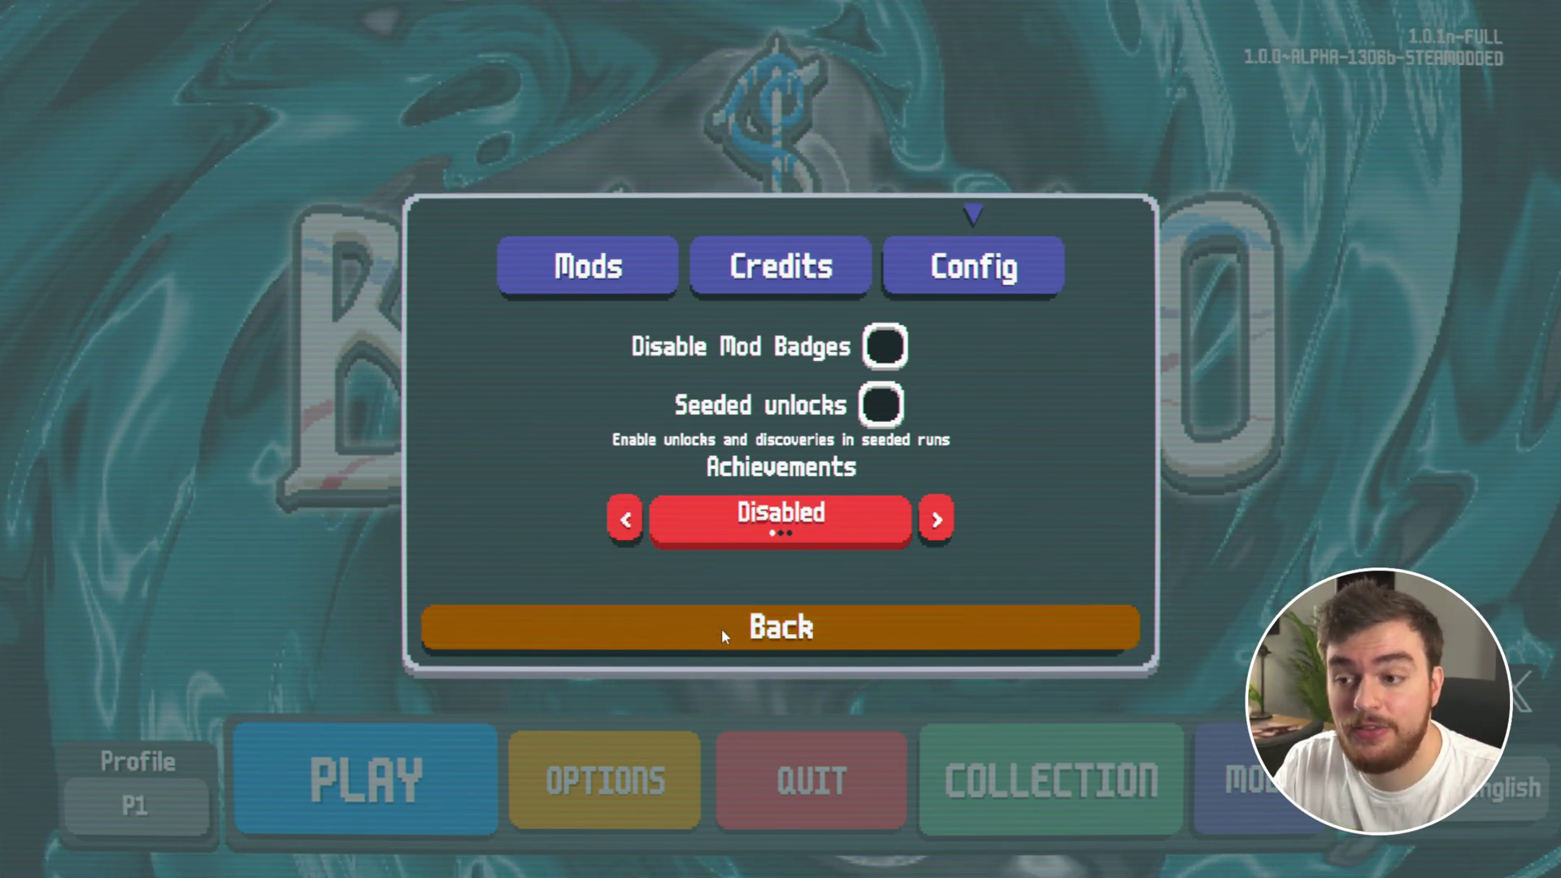
{"action": "left_click", "coordinate": [722, 635]}
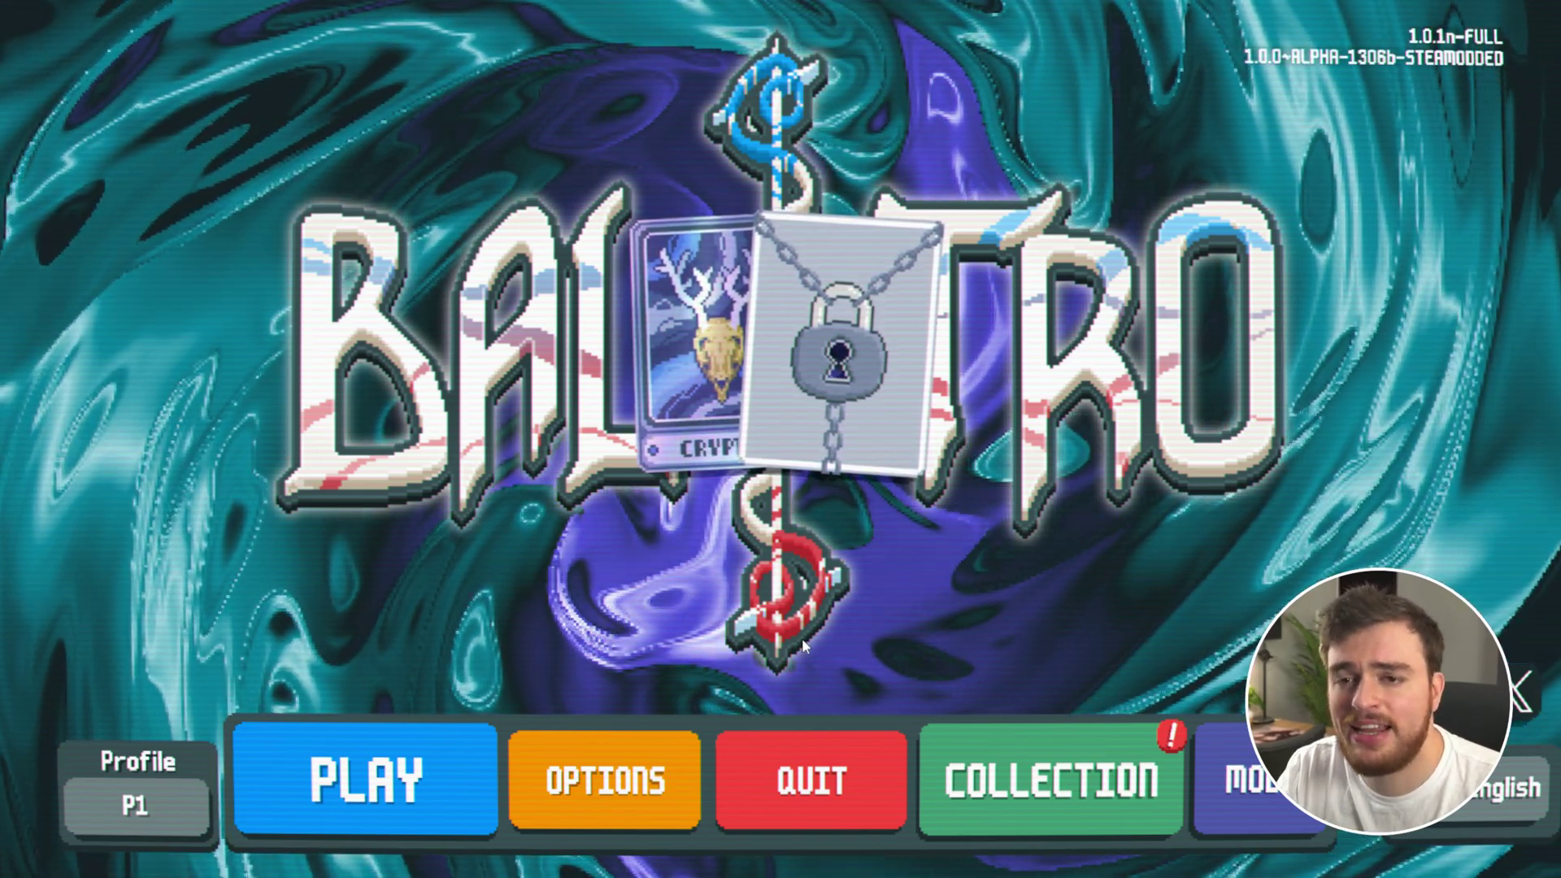
Open New Run setup, browse Blue and Yellow Decks, and raise the stake through Red to Green
{"action": "left_click", "coordinate": [404, 779]}
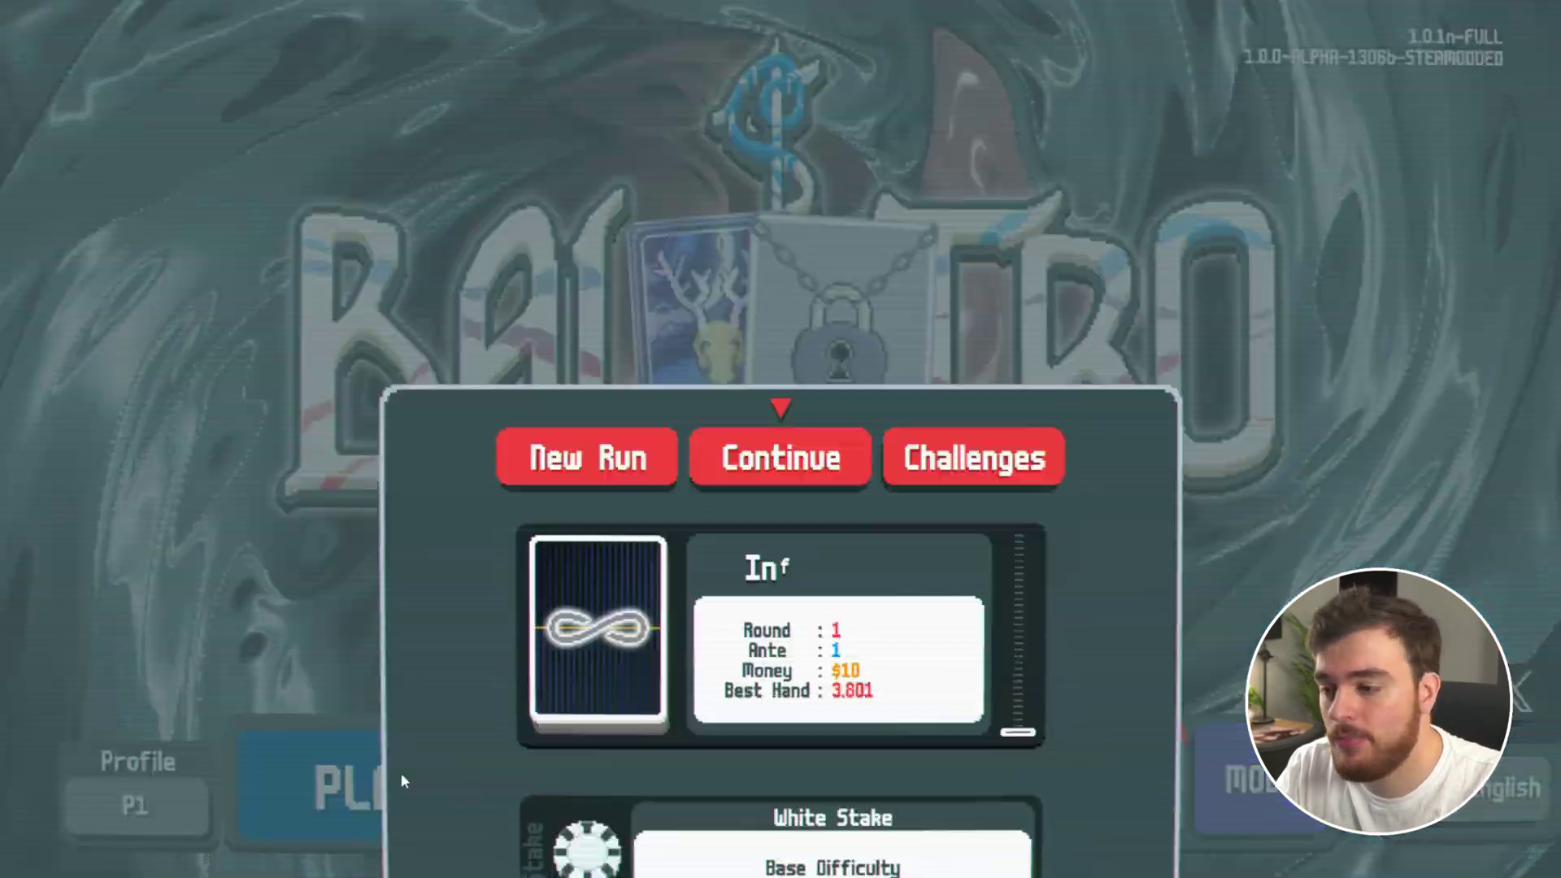
{"action": "left_click", "coordinate": [609, 114]}
{"action": "left_click", "coordinate": [1116, 293]}
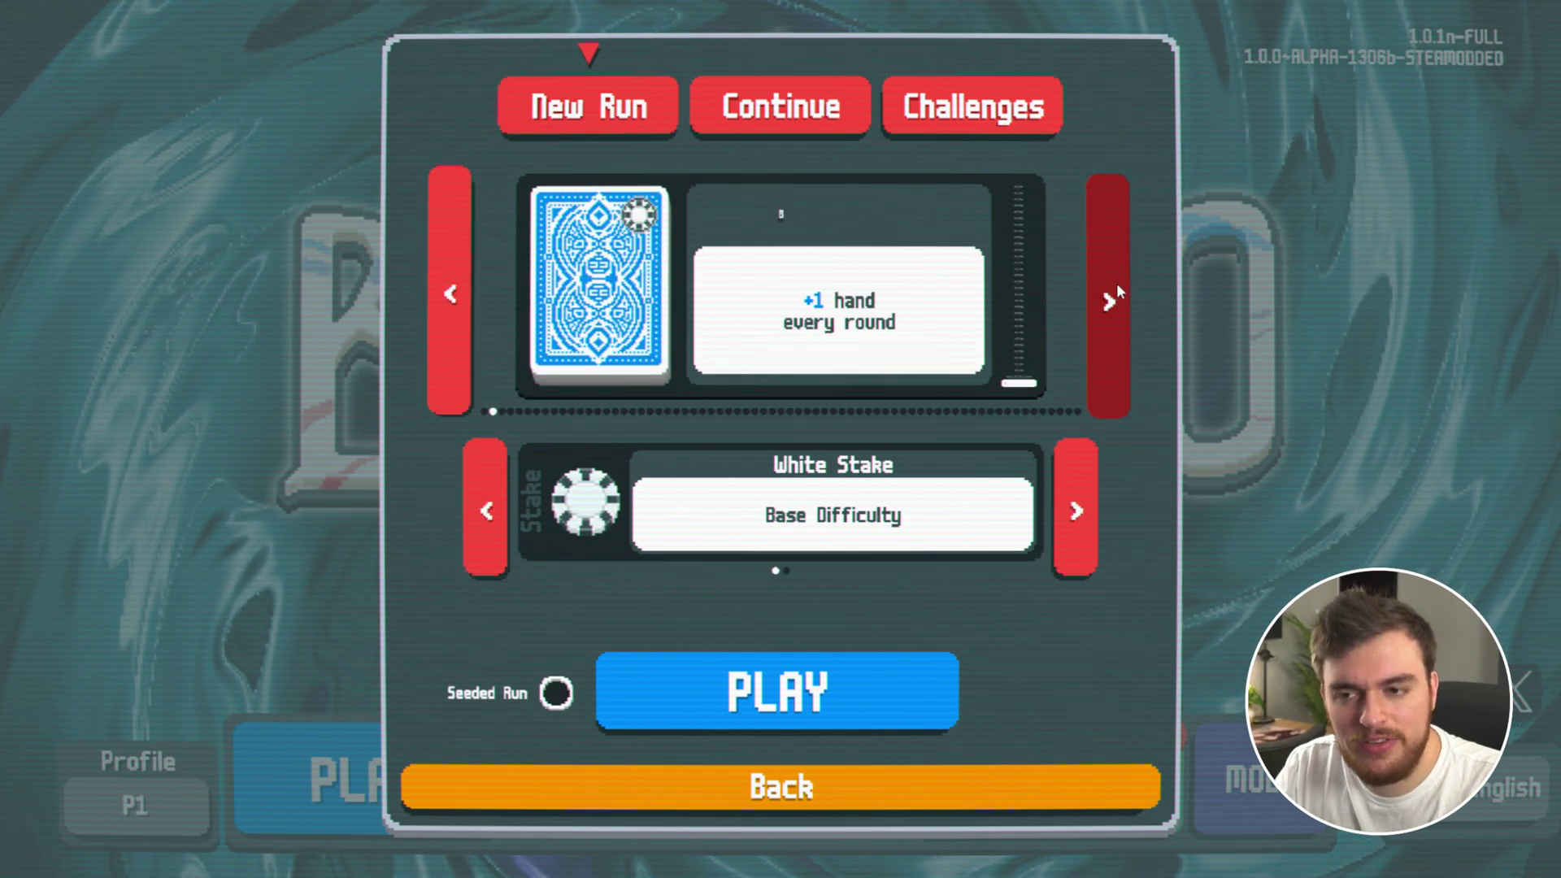
{"action": "left_click", "coordinate": [1115, 282]}
{"action": "left_click", "coordinate": [1115, 283]}
{"action": "left_click", "coordinate": [450, 294]}
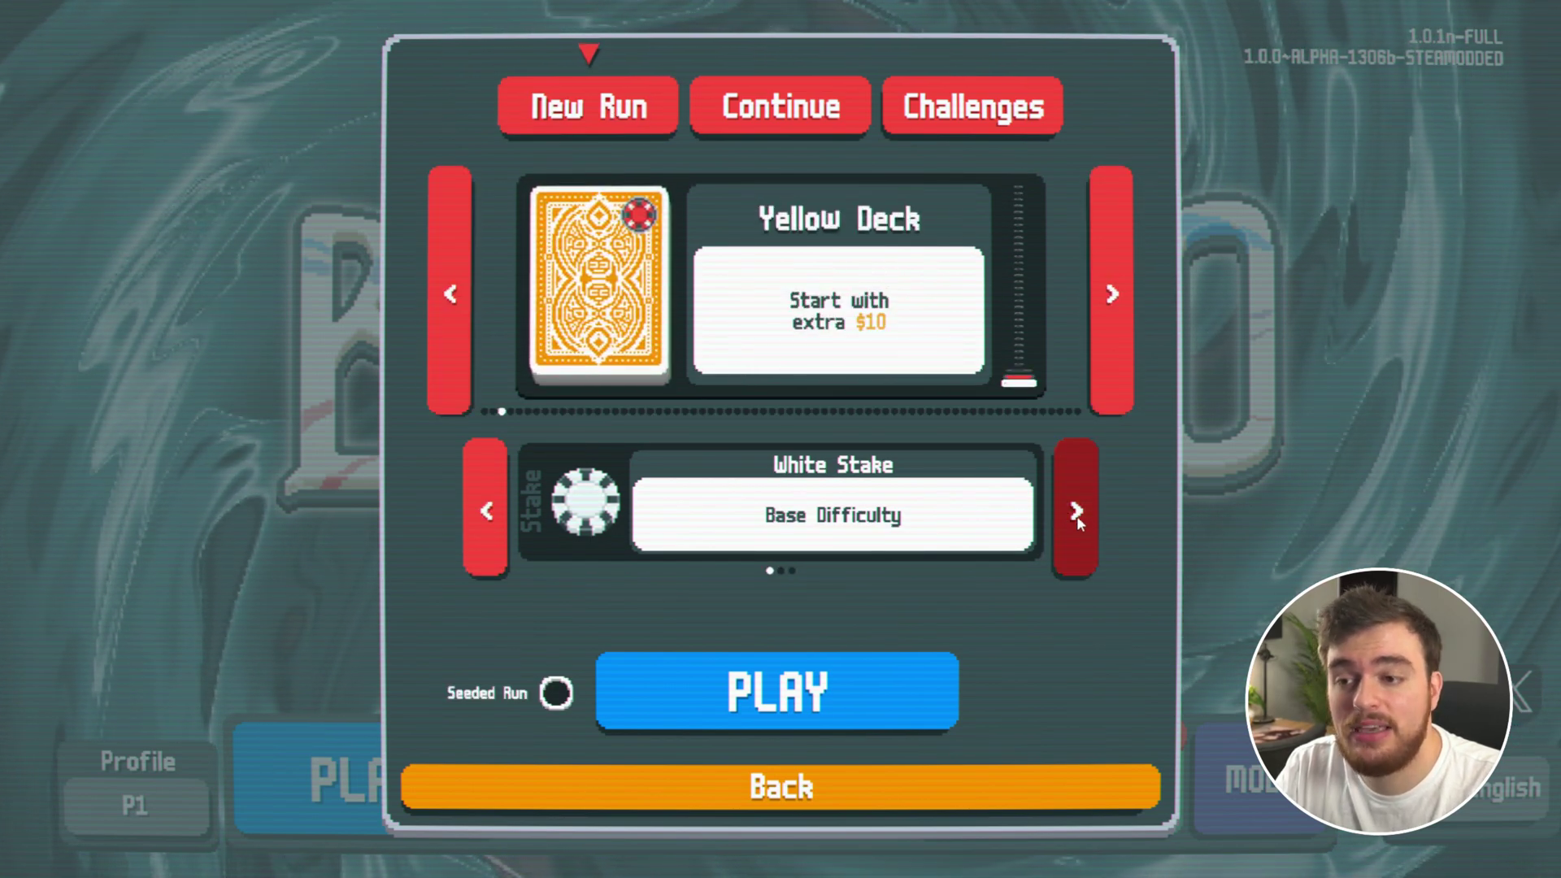
{"action": "left_click", "coordinate": [1086, 498]}
{"action": "left_click", "coordinate": [1094, 499]}
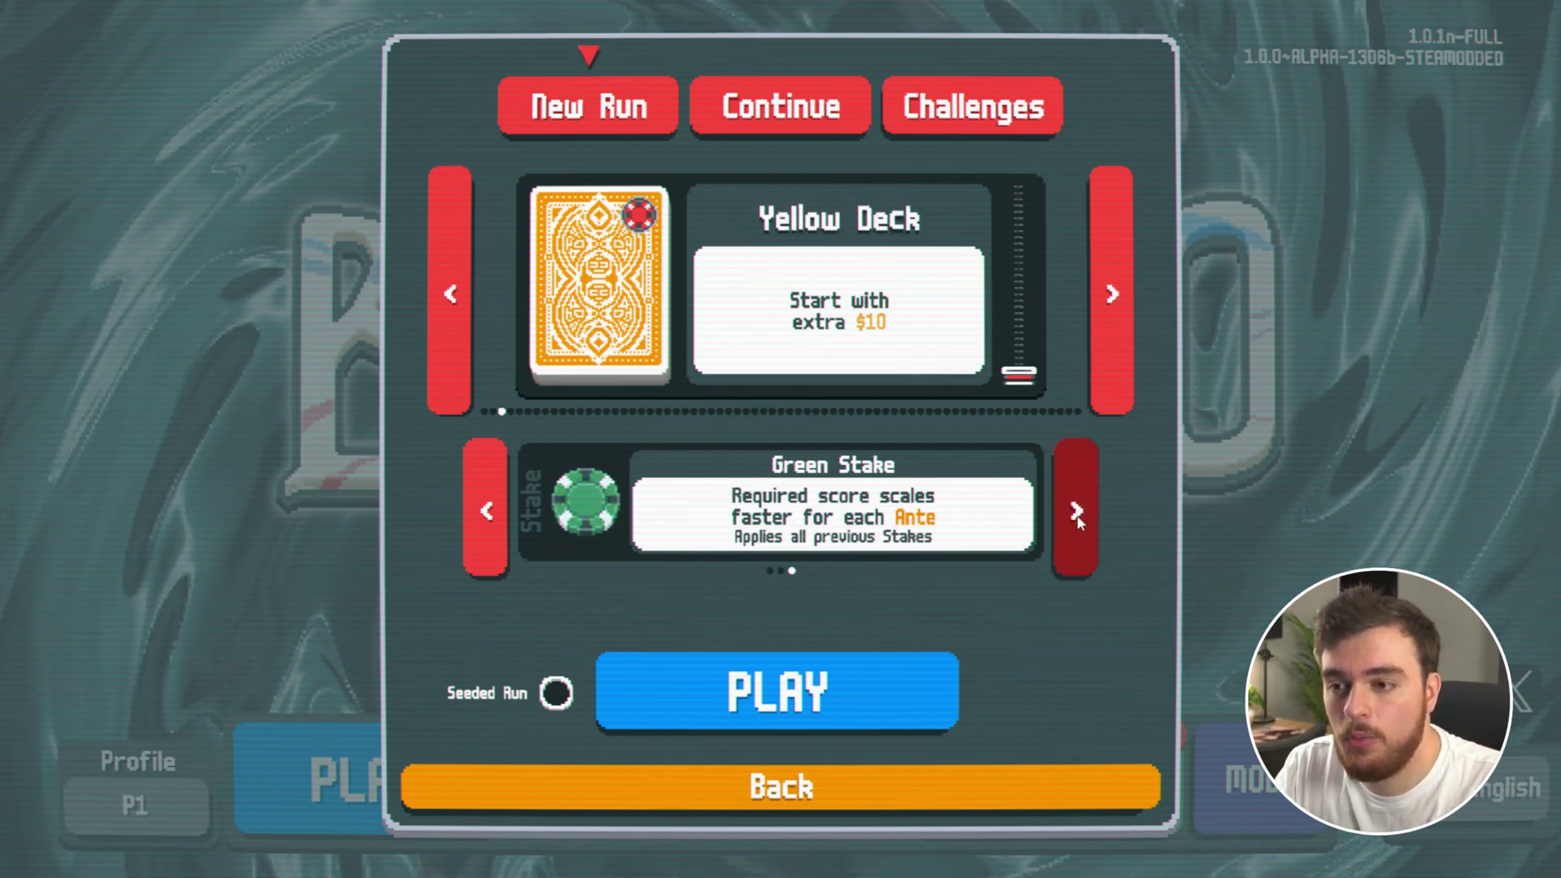
Browse the modded decks to the Blank and Legendary Decks, then step back to the Blue Deck
{"action": "left_click", "coordinate": [1119, 267]}
{"action": "left_click", "coordinate": [1118, 266]}
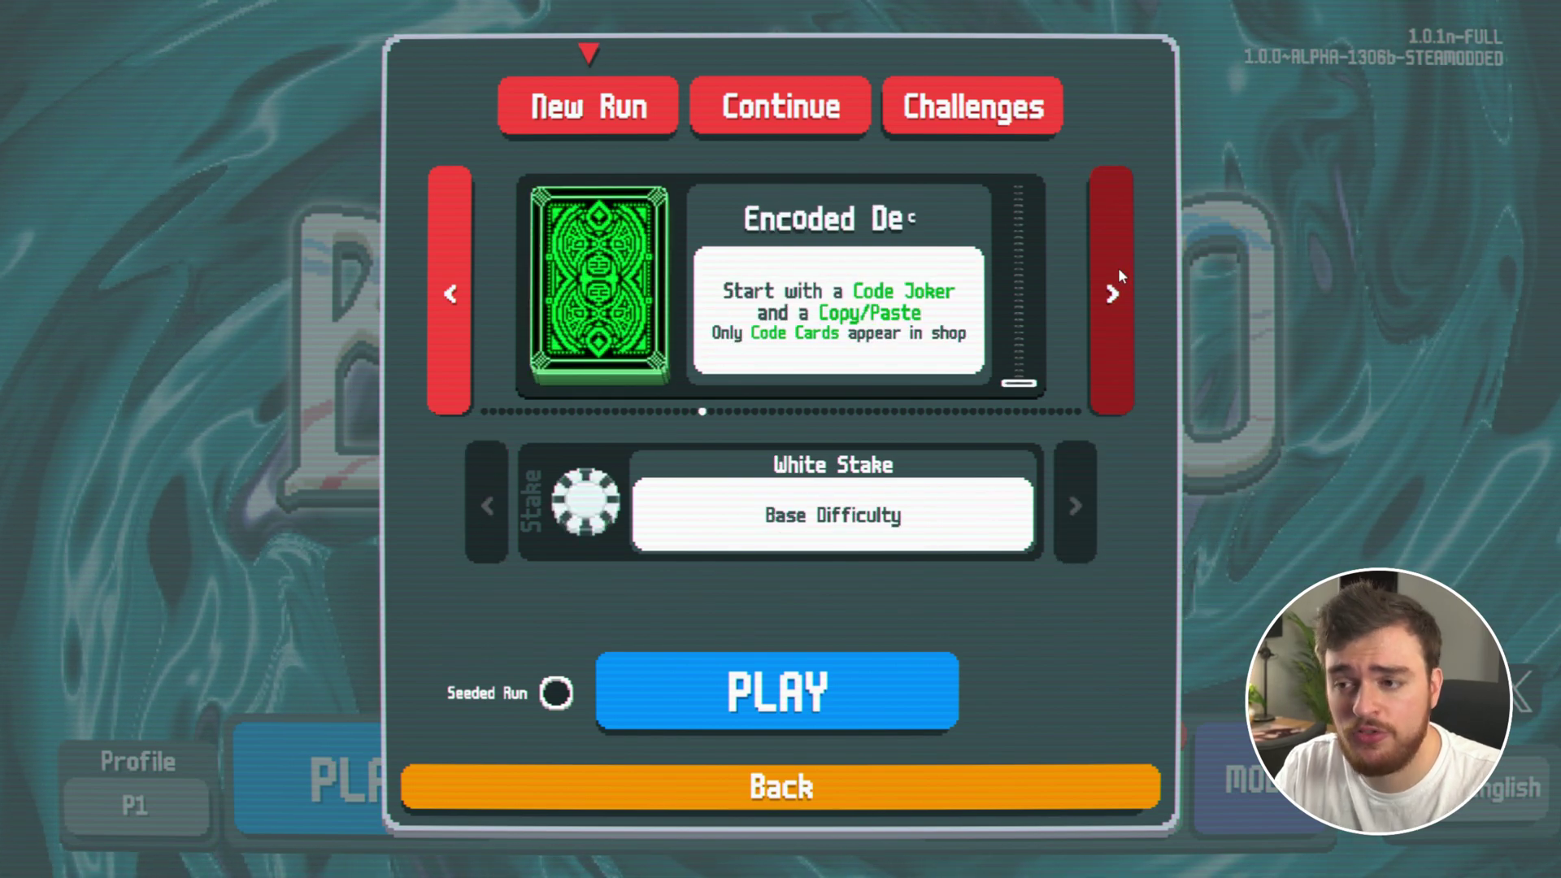
{"action": "left_click", "coordinate": [1119, 267]}
{"action": "left_click", "coordinate": [1119, 267]}
{"action": "left_click", "coordinate": [1119, 266]}
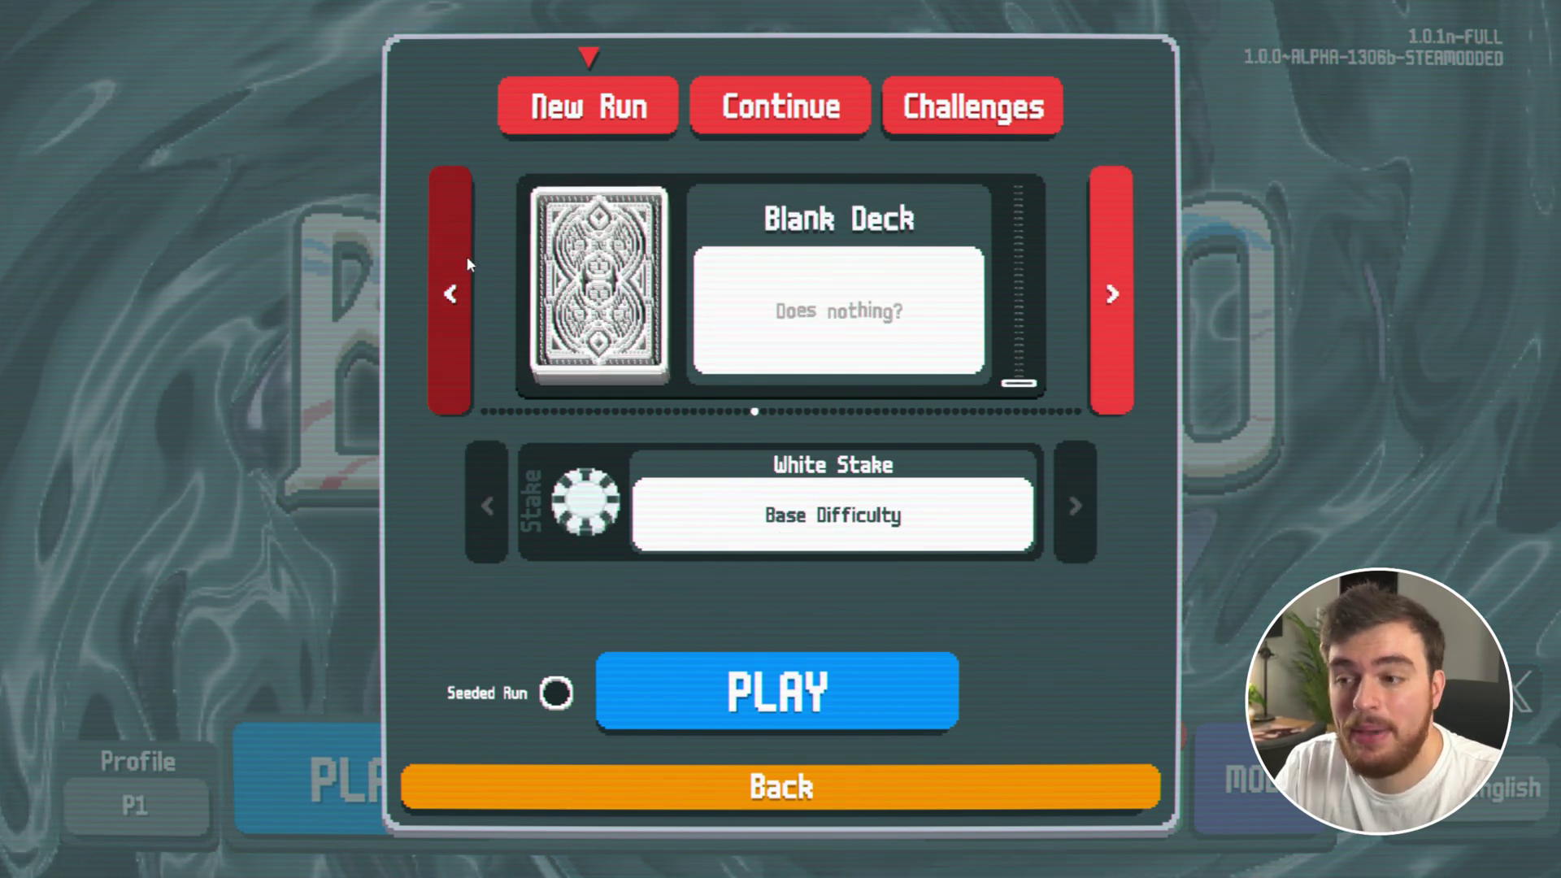
{"action": "left_click", "coordinate": [465, 270]}
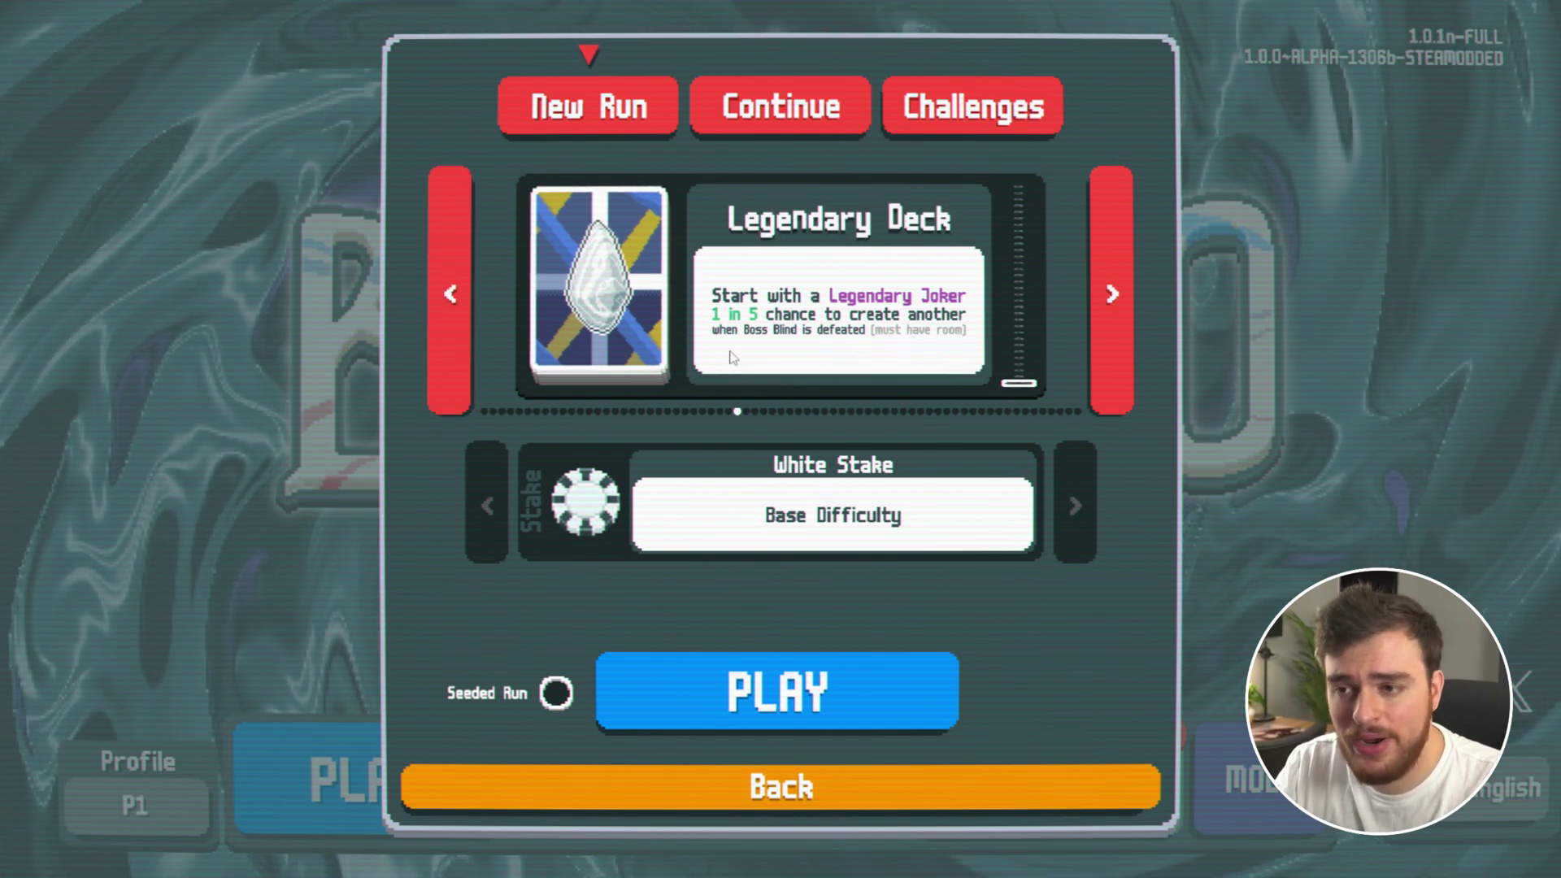
{"action": "left_click", "coordinate": [443, 313]}
{"action": "left_click", "coordinate": [443, 313]}
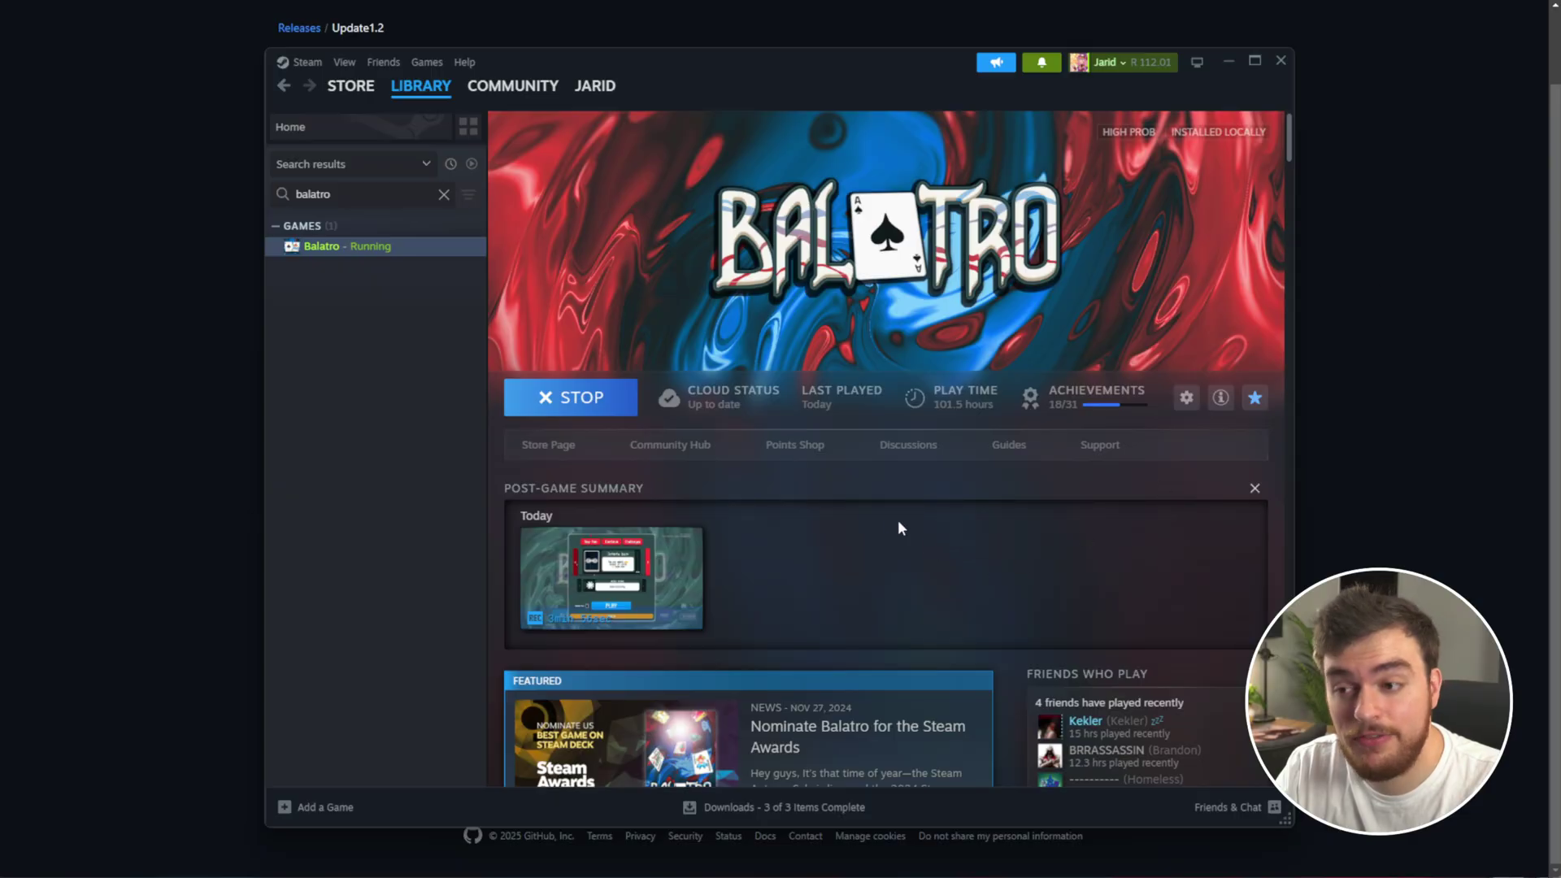
Open %AppData%\Balatro via the Run prompt and view the save files in folder 1
{"action": "key", "text": "super+r"}
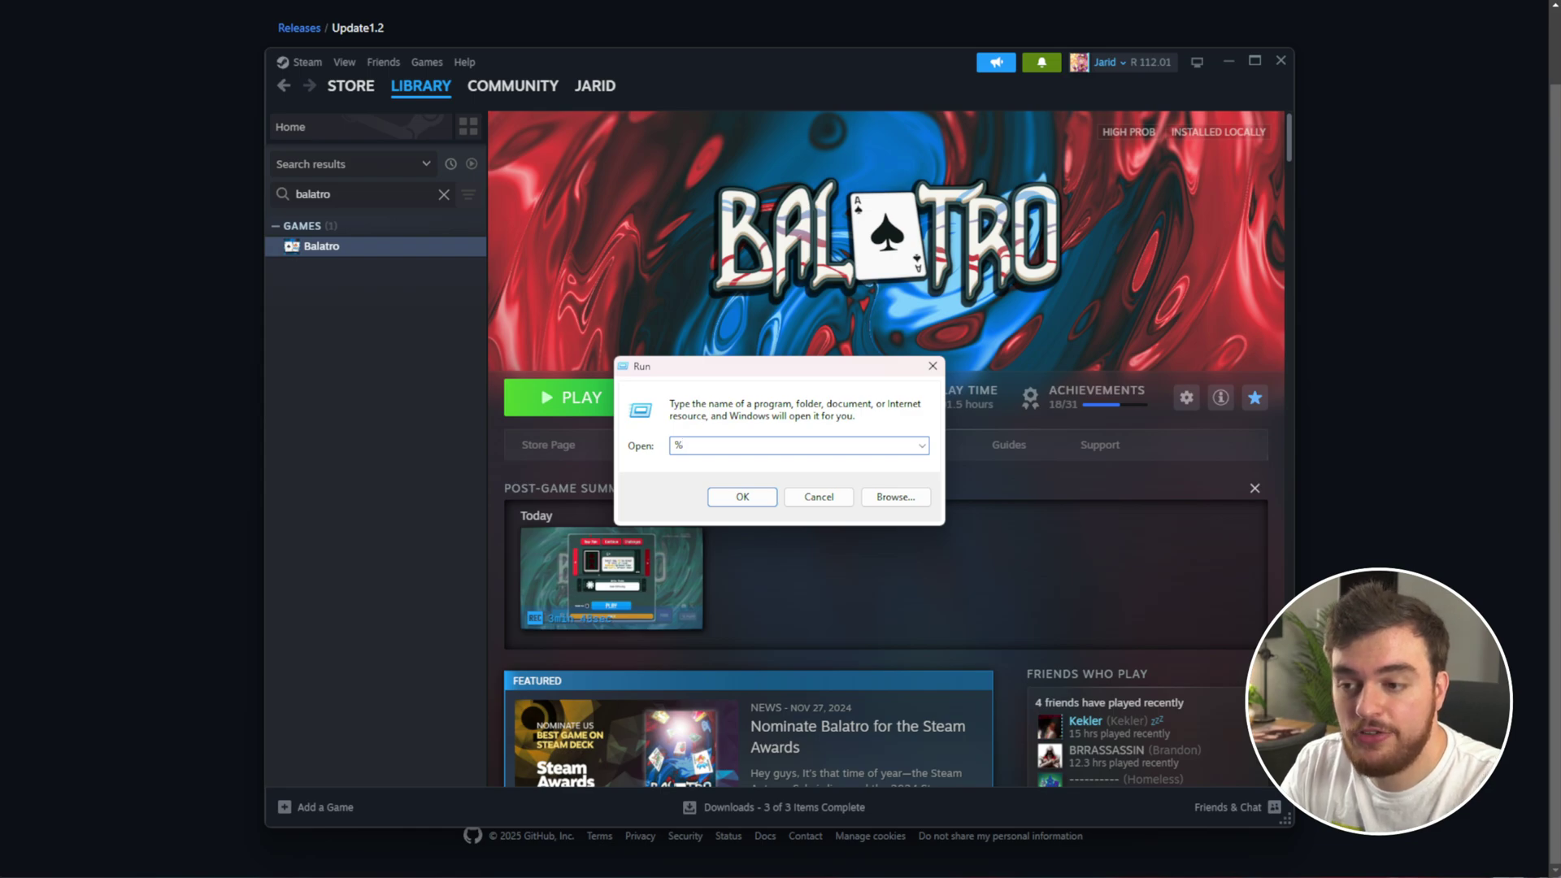
{"action": "type", "text": "%AppData%\\Balatro"}
{"action": "key", "text": "Return"}
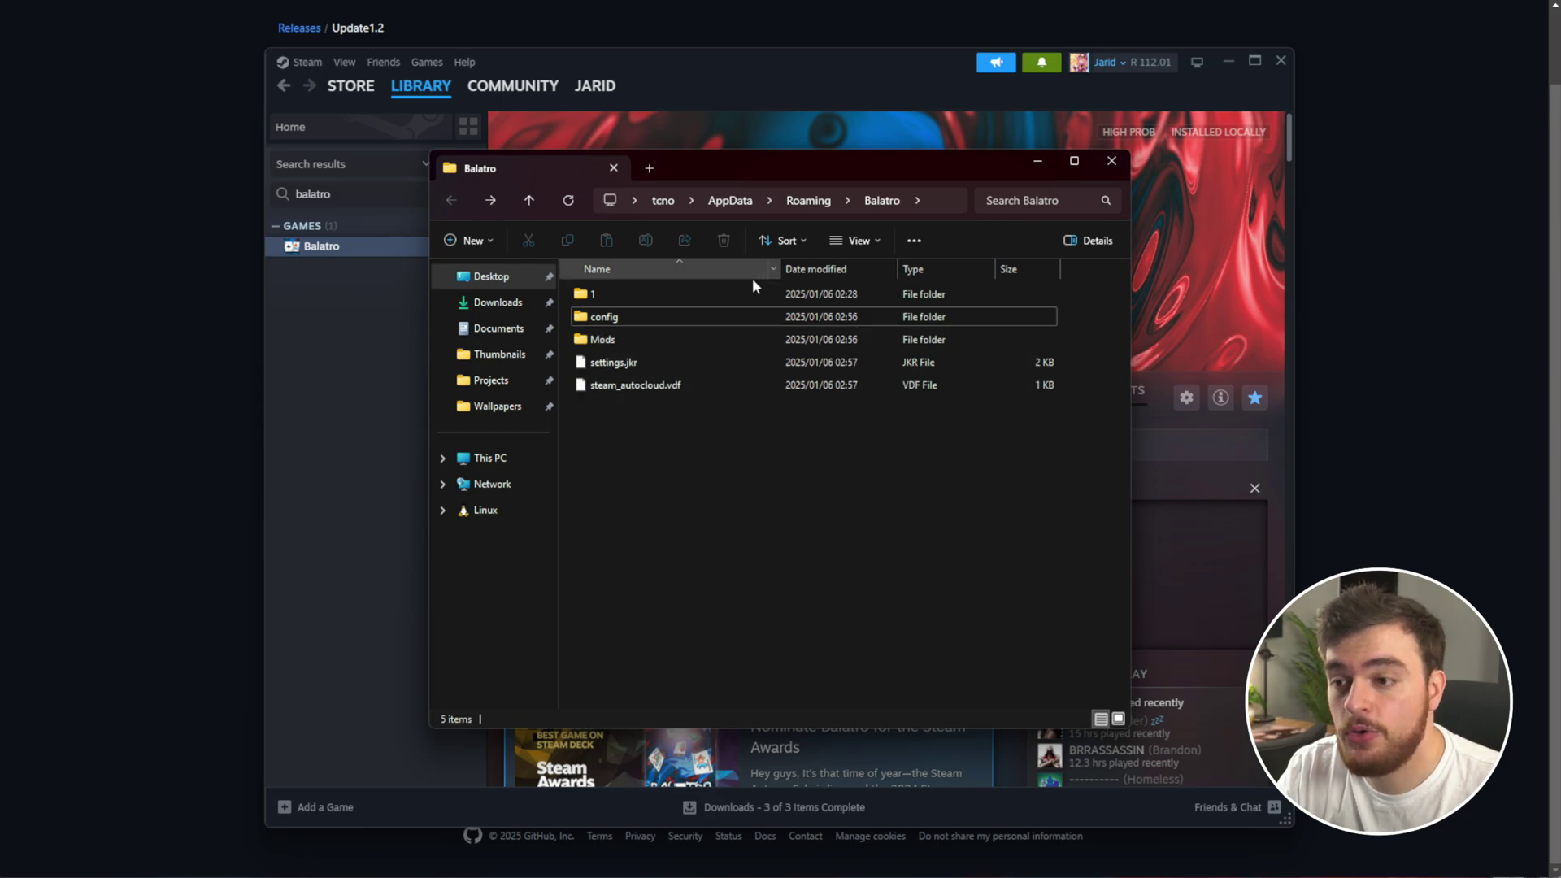
{"action": "double_click", "coordinate": [739, 296]}
{"action": "key", "text": "ctrl+a"}
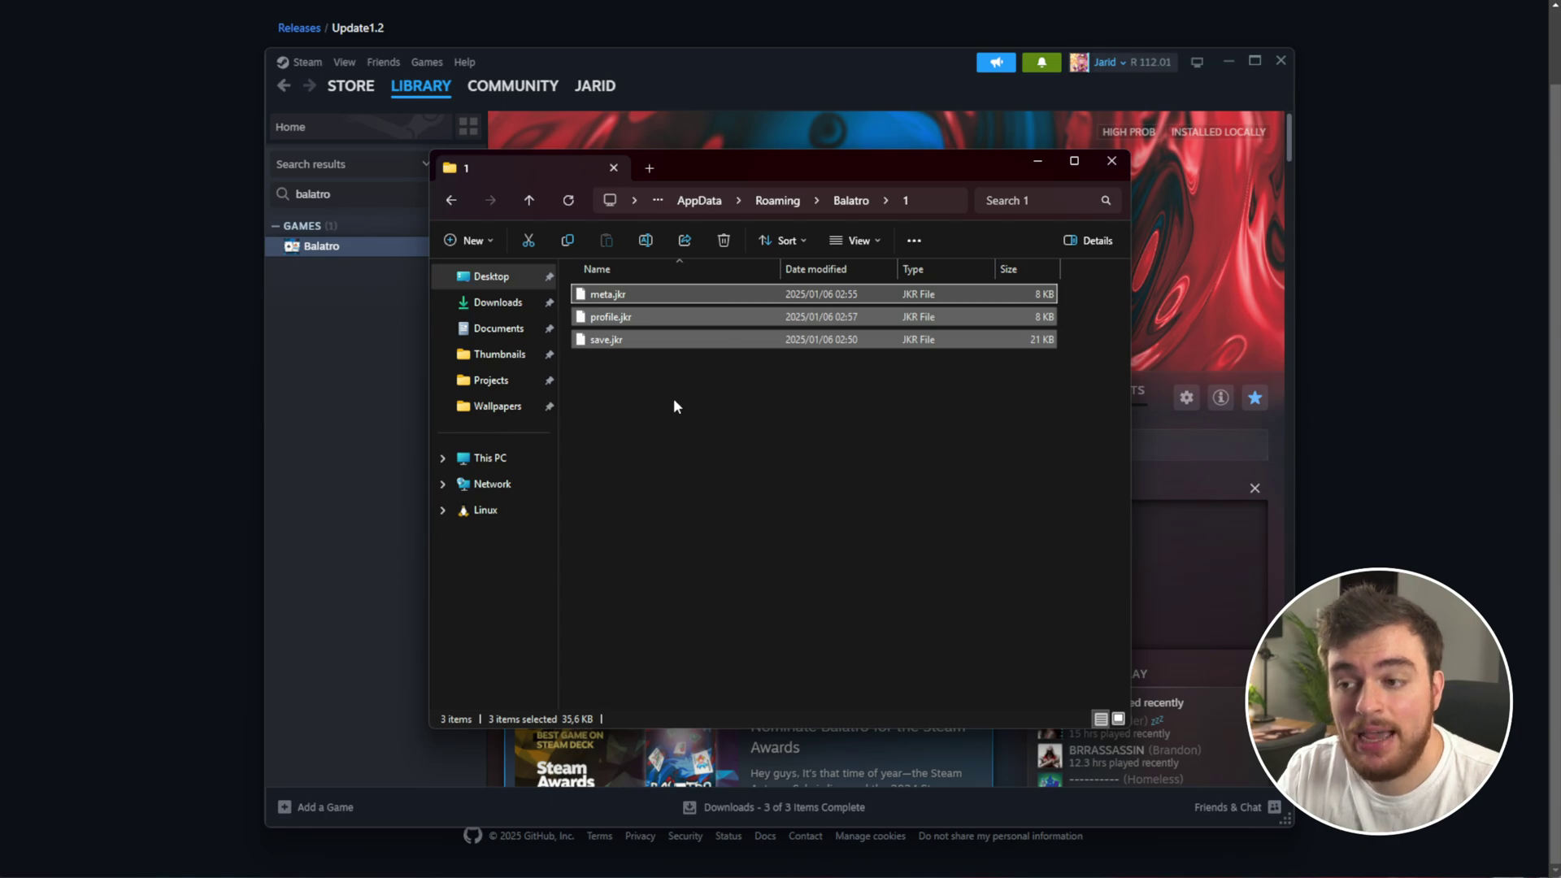
{"action": "key", "text": "BackSpace"}
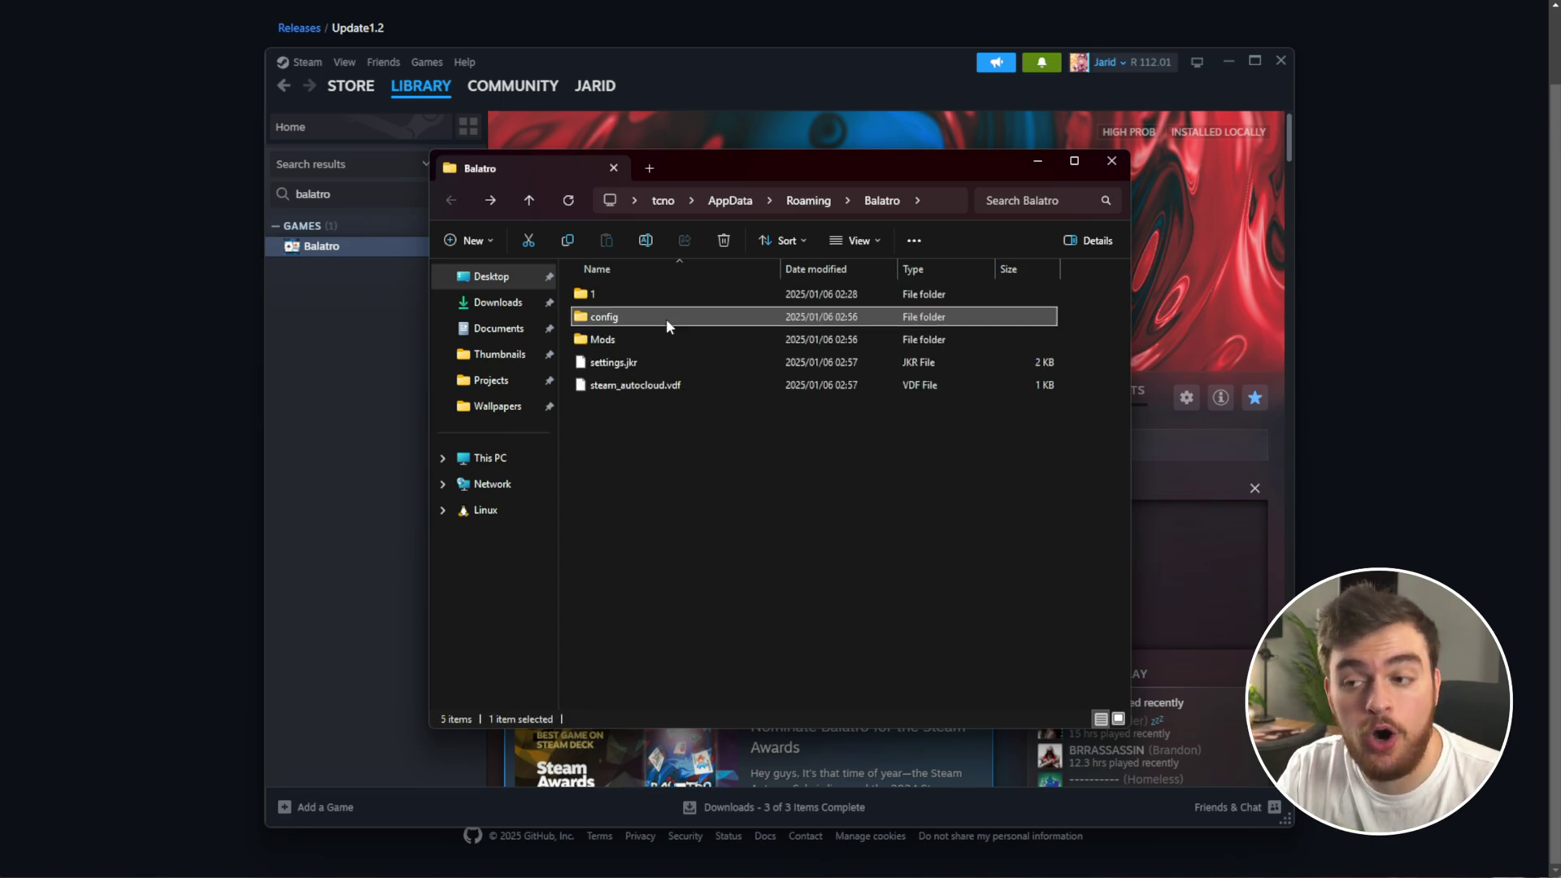
Inspect the config and 1 folders, then select all five items in the Balatro folder
{"action": "double_click", "coordinate": [666, 319]}
{"action": "left_click_drag", "start_coordinate": [791, 409], "coordinate": [734, 290]}
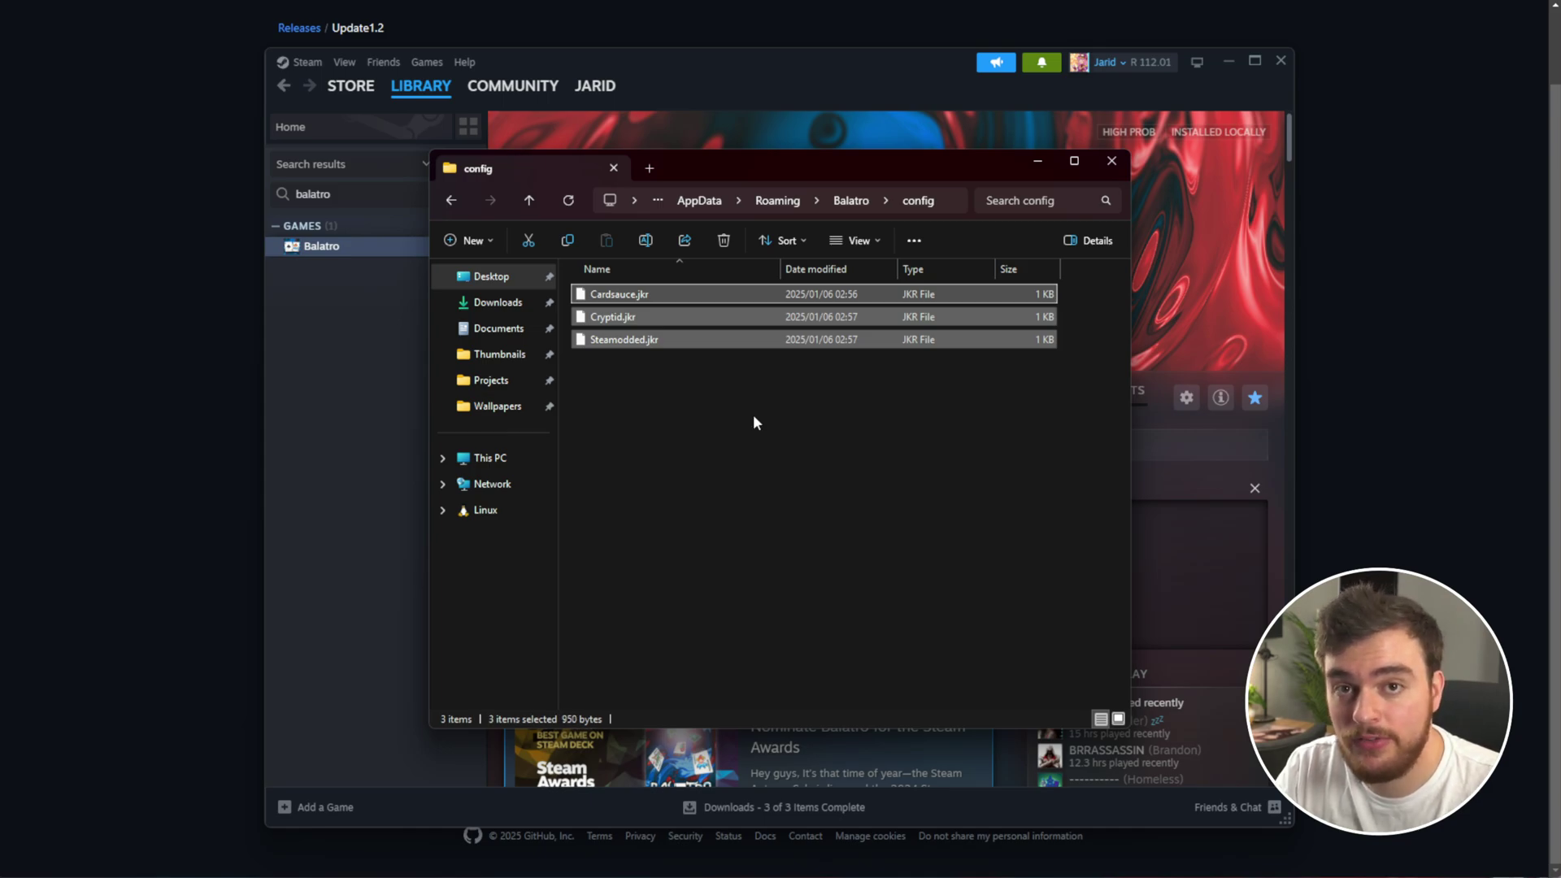
{"action": "key", "text": "alt+Up"}
{"action": "double_click", "coordinate": [676, 296]}
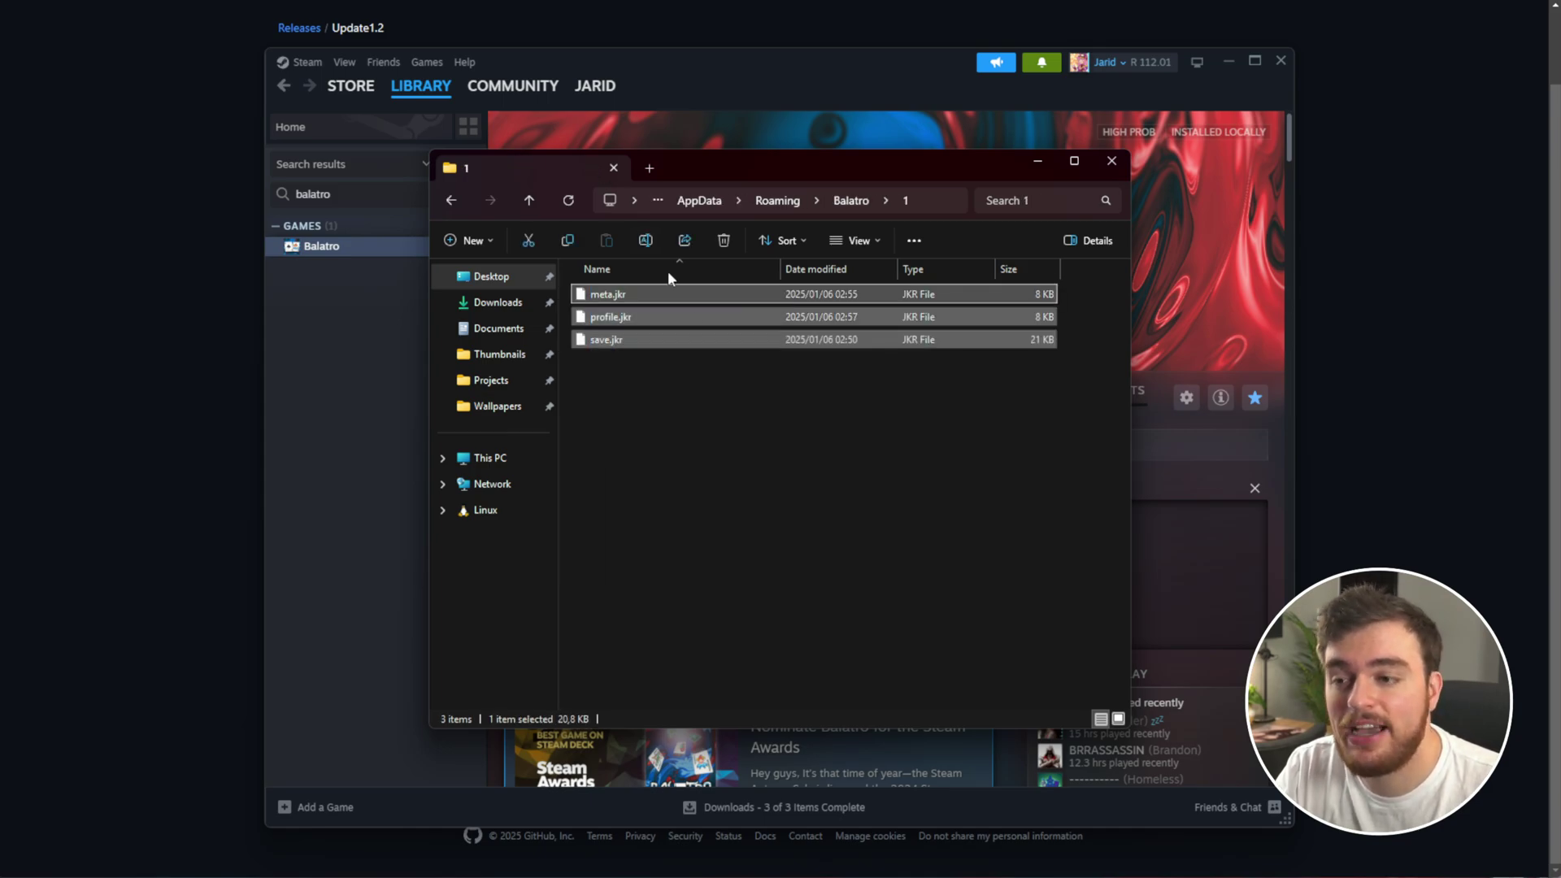
{"action": "left_click", "coordinate": [734, 339]}
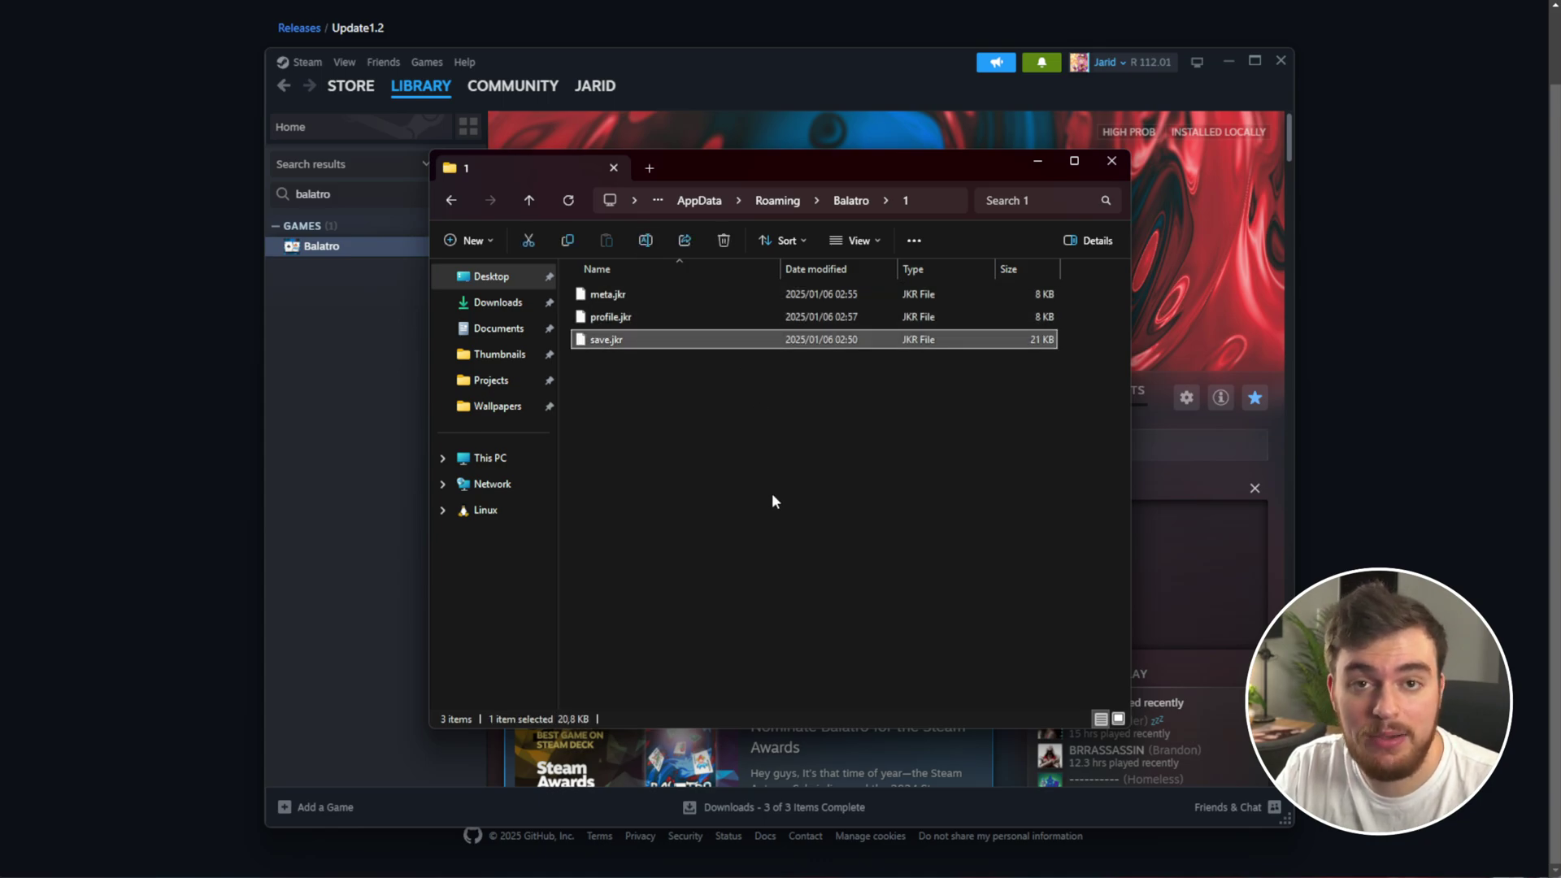
{"action": "left_click", "coordinate": [714, 403]}
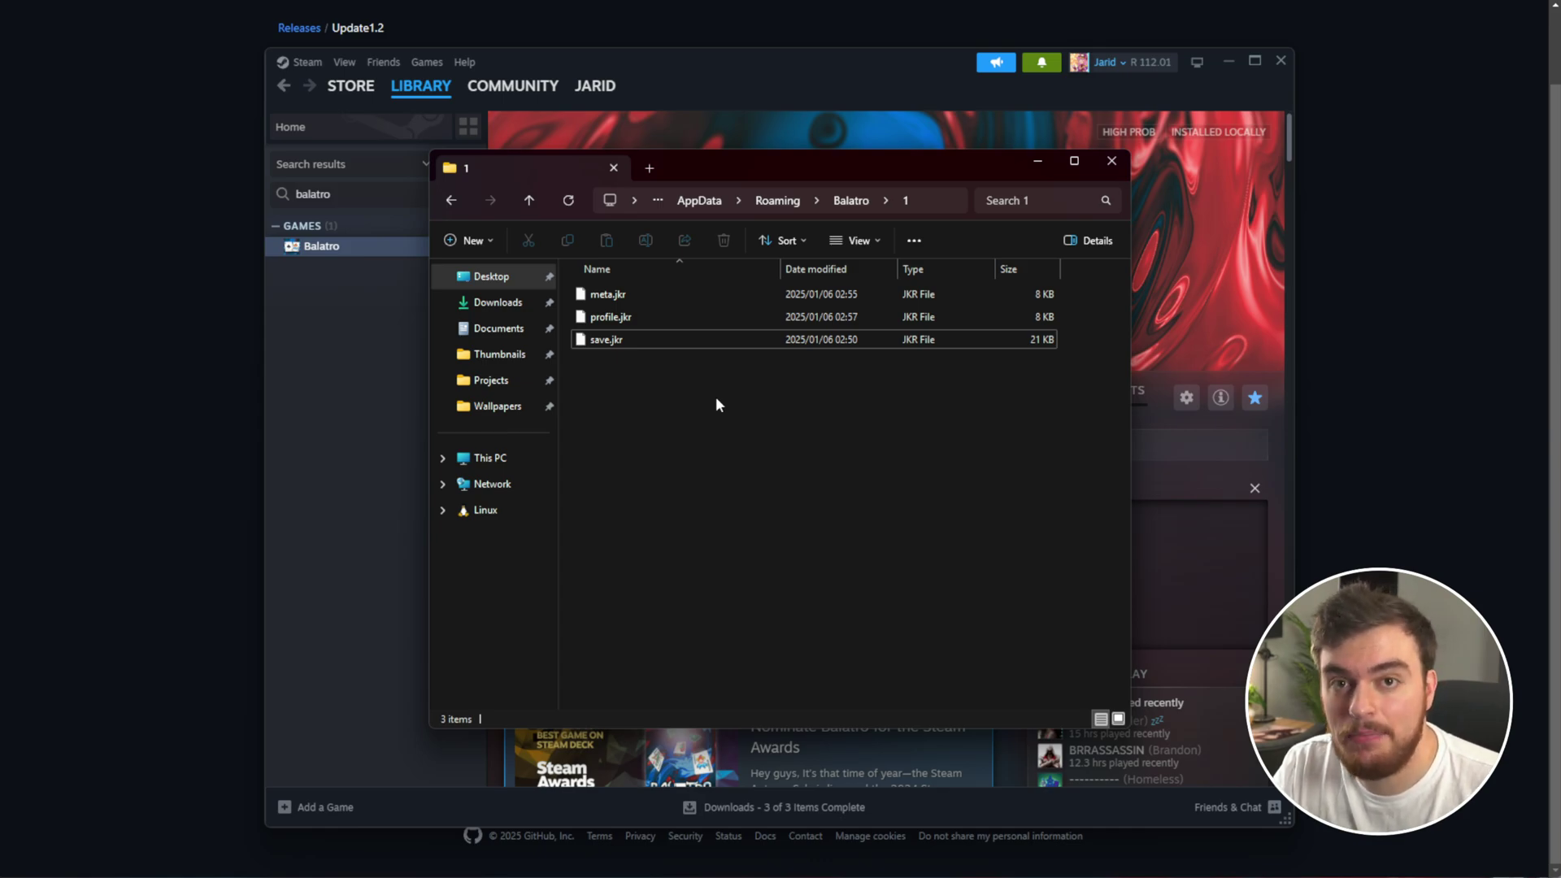
{"action": "key", "text": "alt+Left"}
{"action": "left_click_drag", "start_coordinate": [886, 535], "coordinate": [756, 289]}
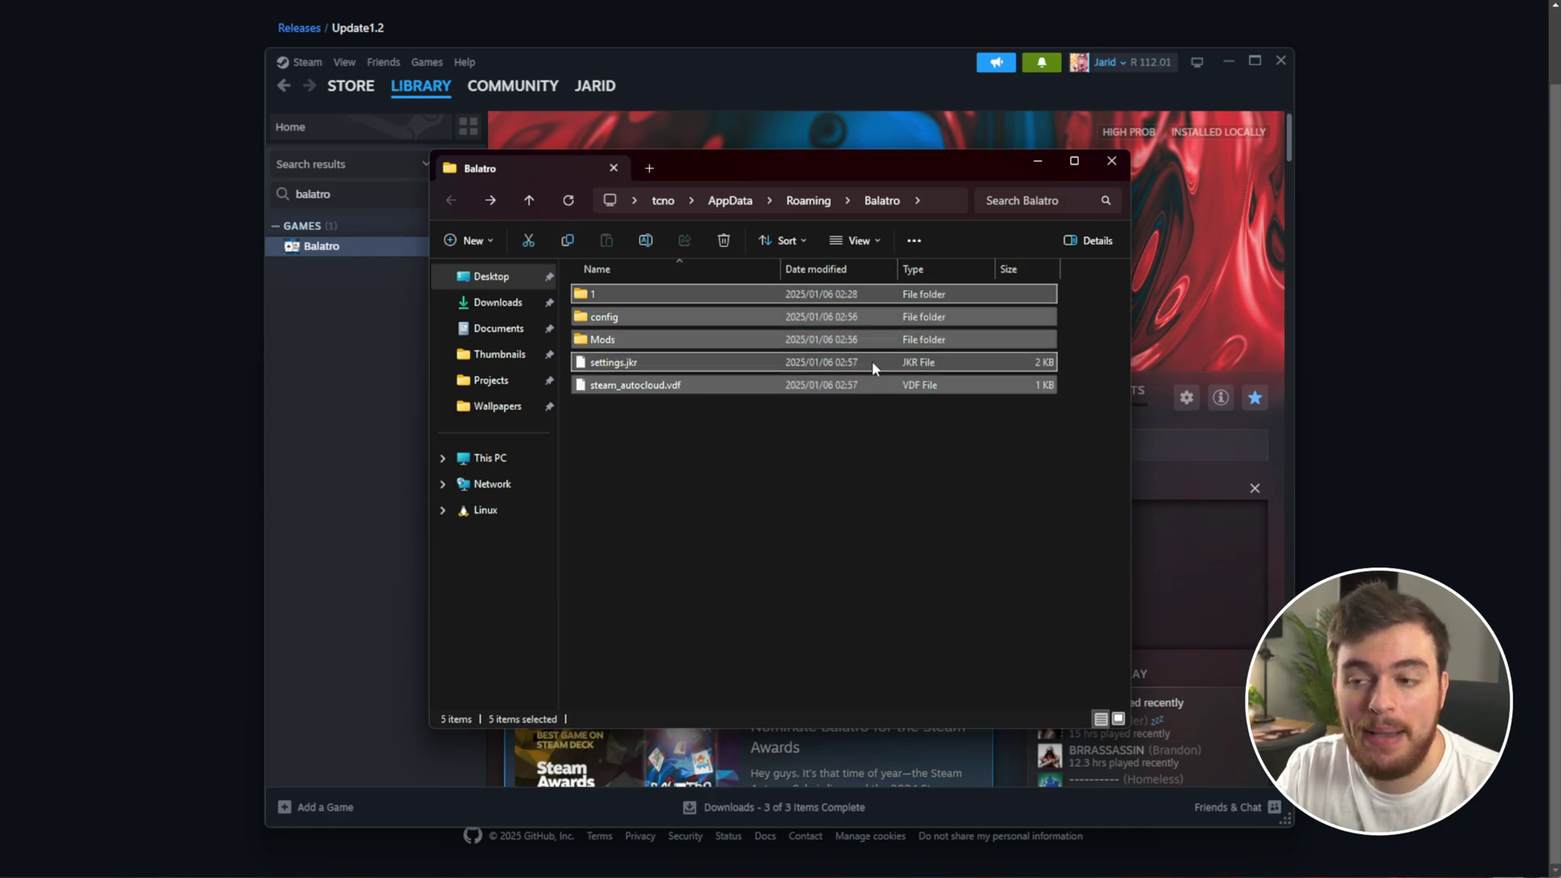